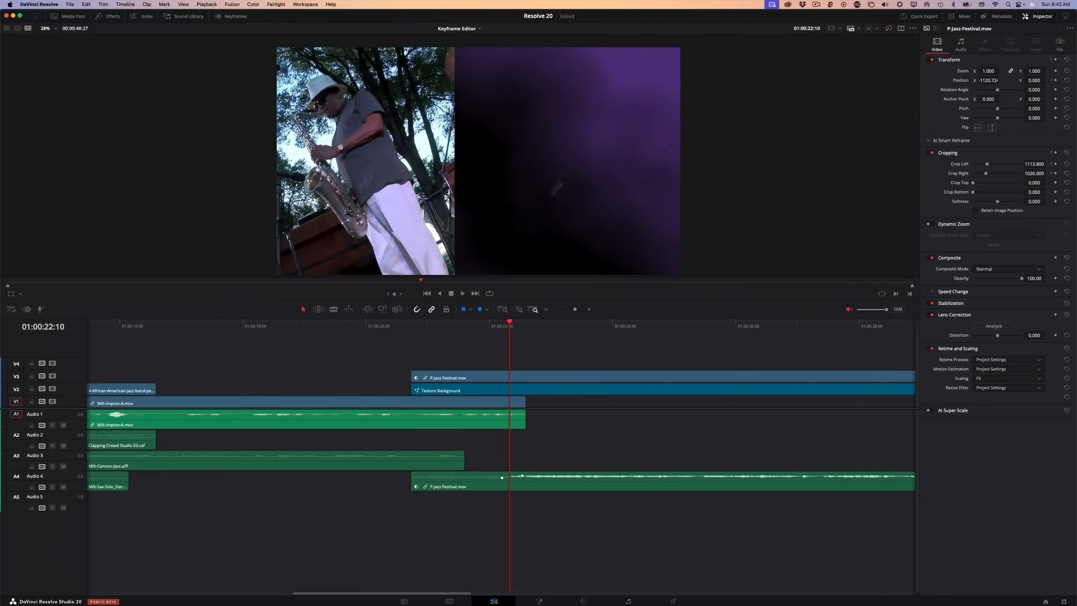
Play back and scrub through the P-Jazz-Festival.mov split-screen slide on the timeline
key("space")
key("space")
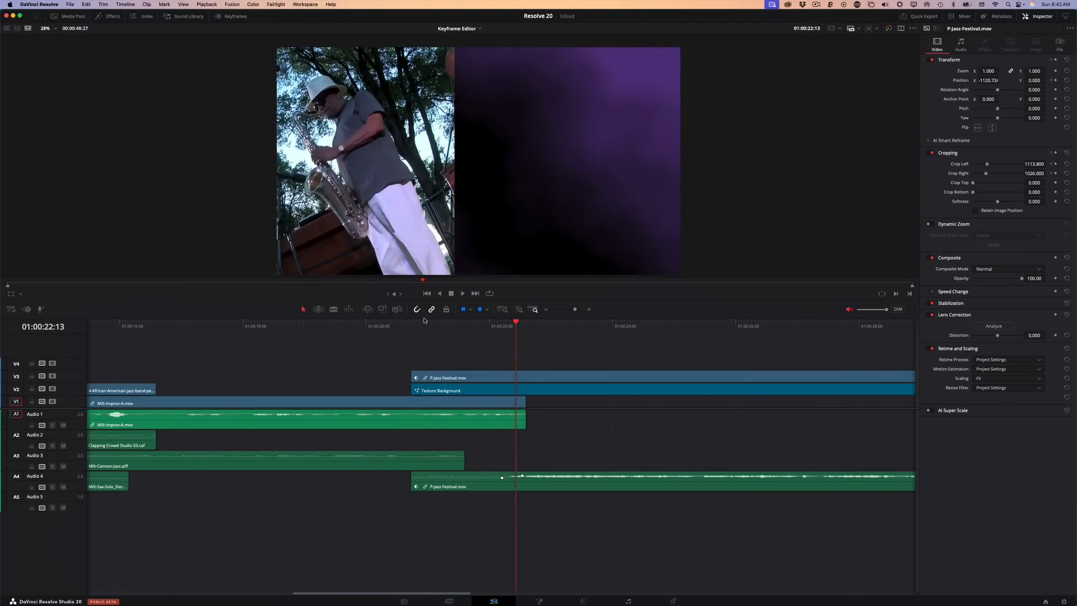
left_click(423, 322)
key("space")
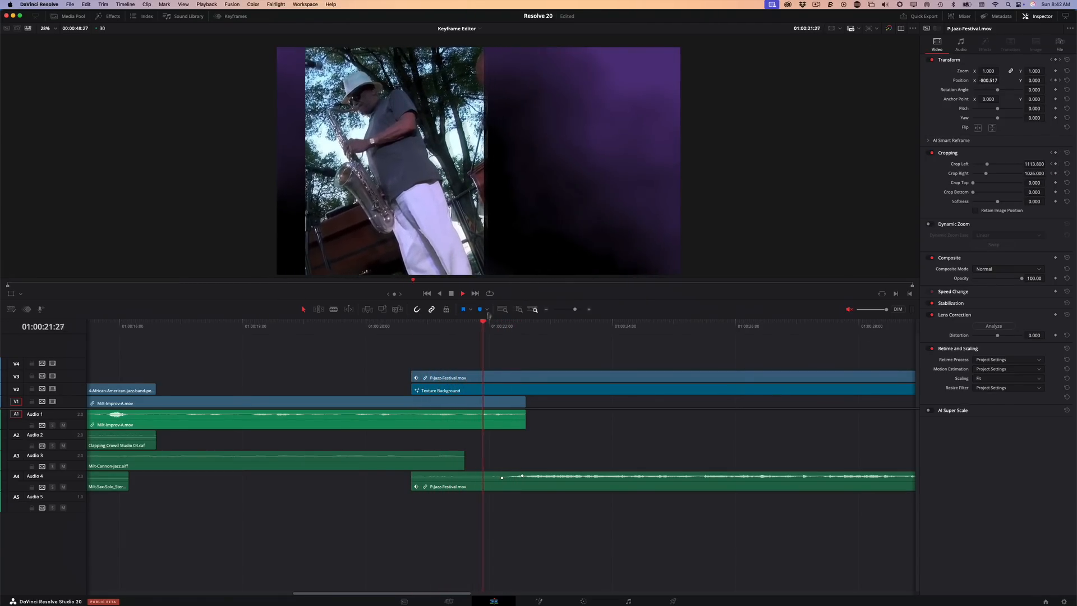
mouse_move(485, 322)
left_mouse_down()
mouse_move(456, 323)
mouse_move(476, 326)
left_mouse_up()
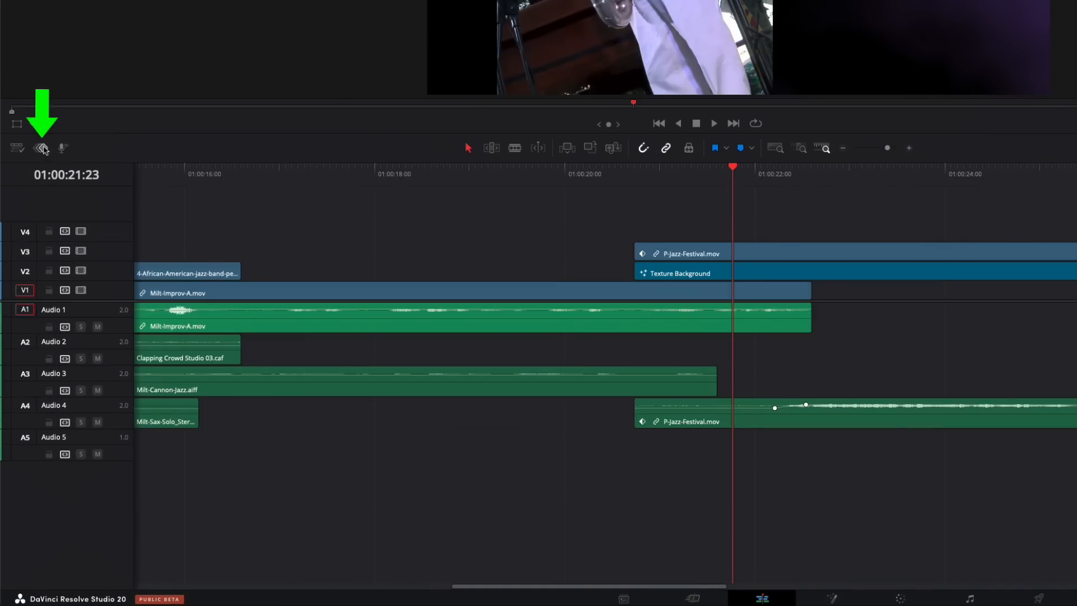
Show the keyframe tray below the timeline and enlarge it to list all keyframed parameters of P-Jazz-Festival.mov
left_click(41, 148)
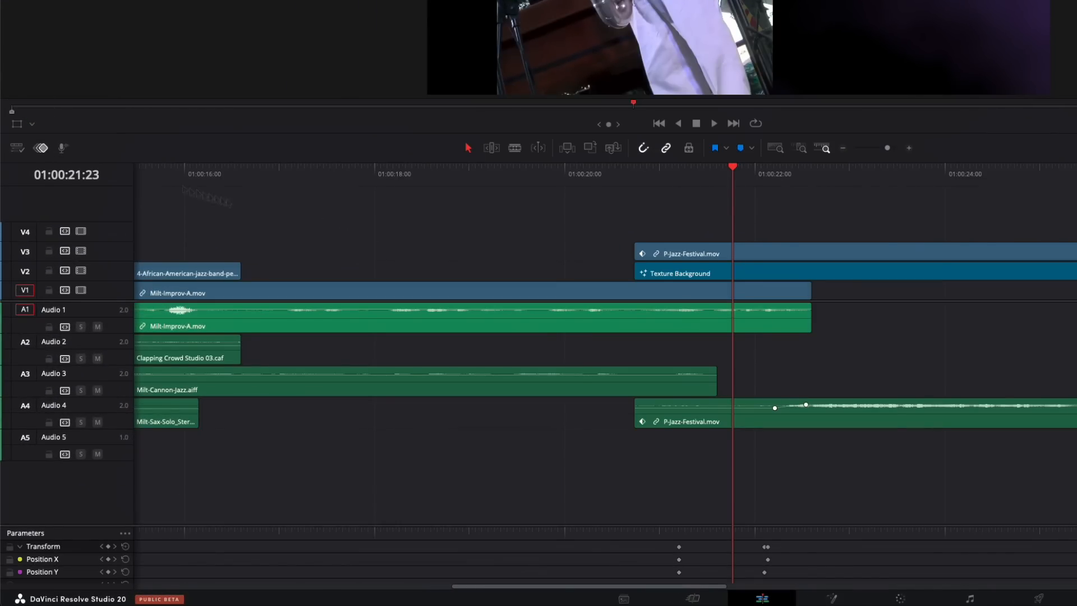
left_click_drag(104, 525, 104, 405)
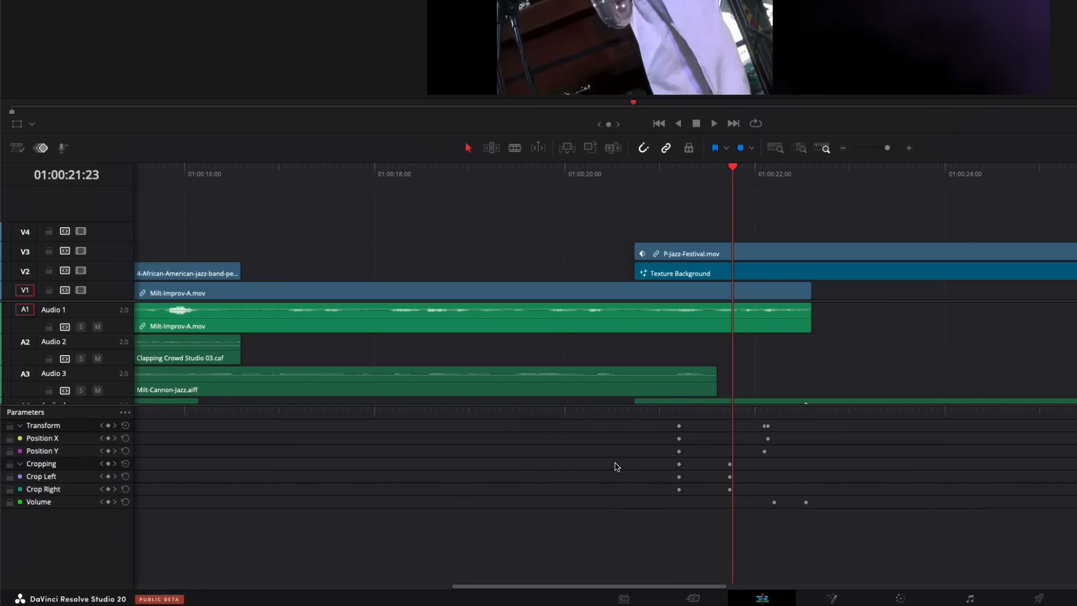
Play the P-Jazz-Festival.mov animation from the clip's start and compare its keyframes with those of the interview clip under the playhead
left_click(660, 171)
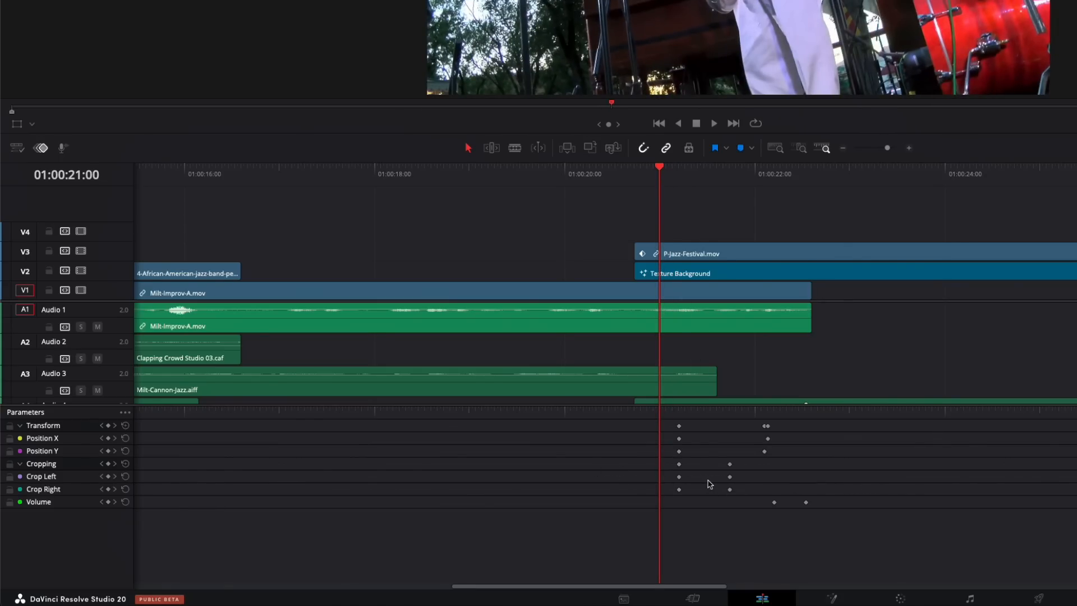
left_click(629, 179)
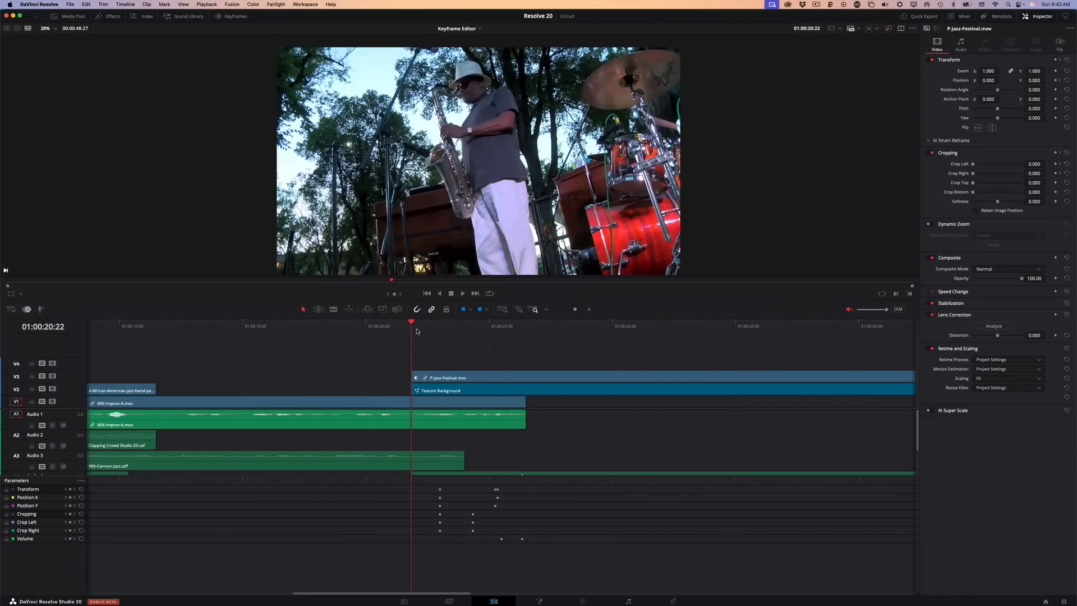
key("space")
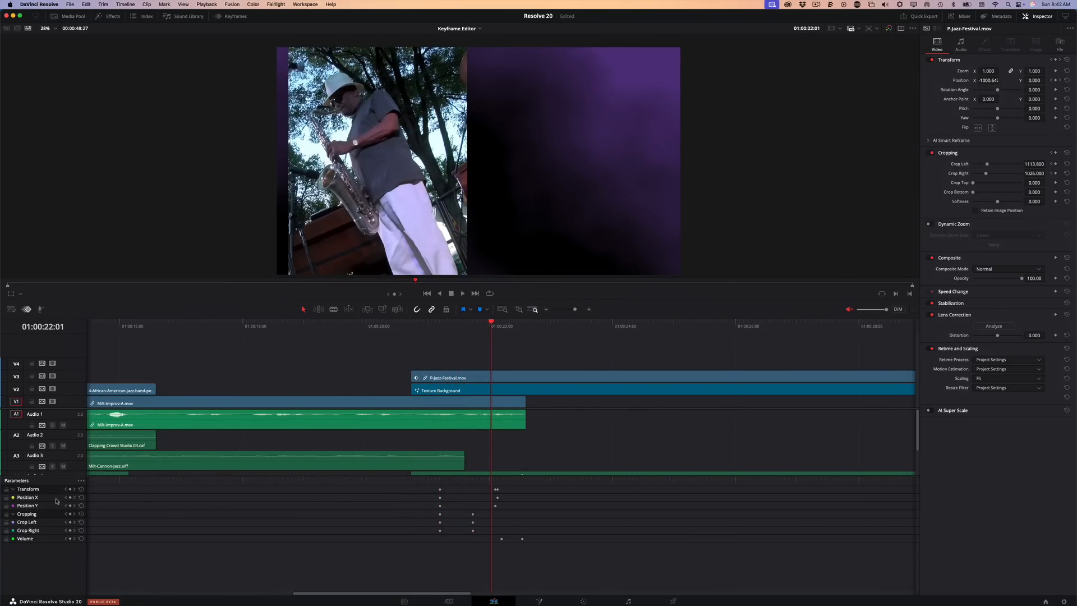
key("space")
left_click_drag(513, 324, 386, 324)
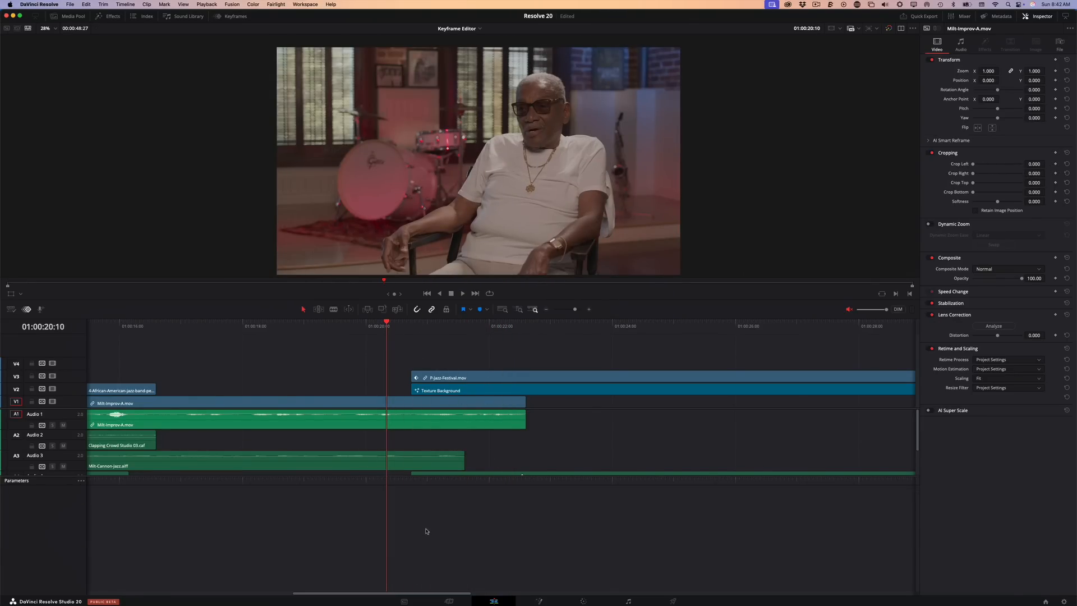
left_click_drag(386, 324, 456, 324)
left_click(459, 379)
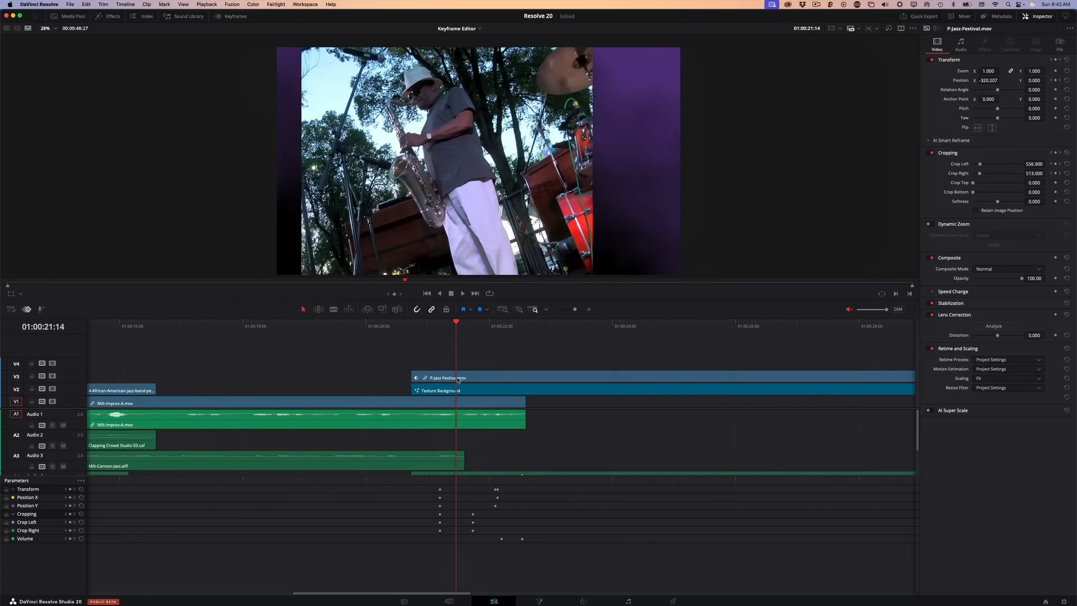
Align the ending Position X and Position Y keyframes with the ending Cropping keyframes at 01:00:21:22
left_click_drag(455, 327, 486, 347)
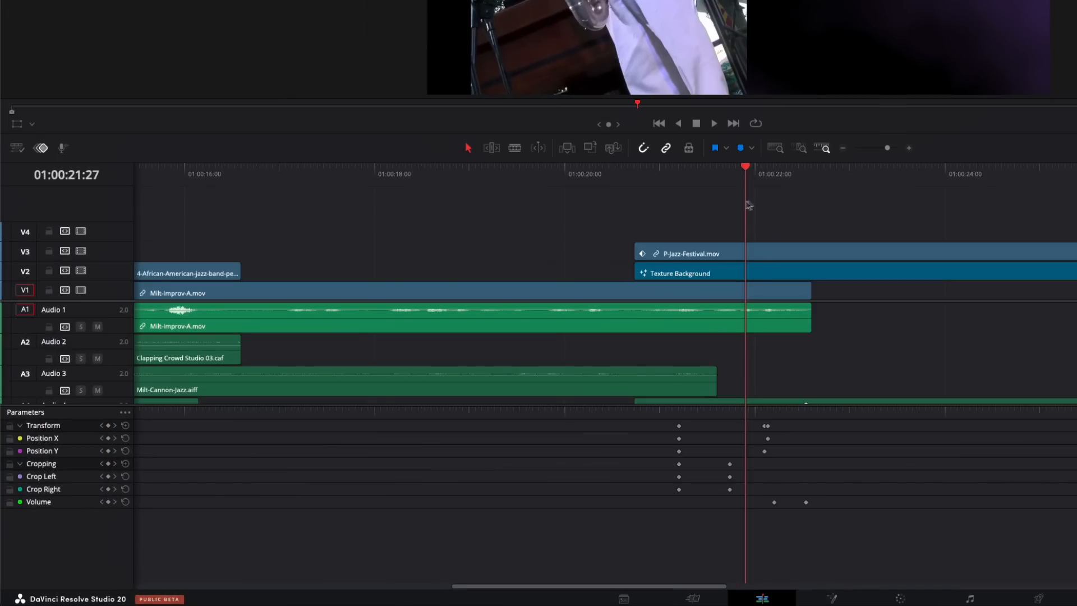
mouse_move(749, 205)
left_mouse_down()
mouse_move(762, 202)
mouse_move(686, 211)
mouse_move(729, 209)
left_mouse_up()
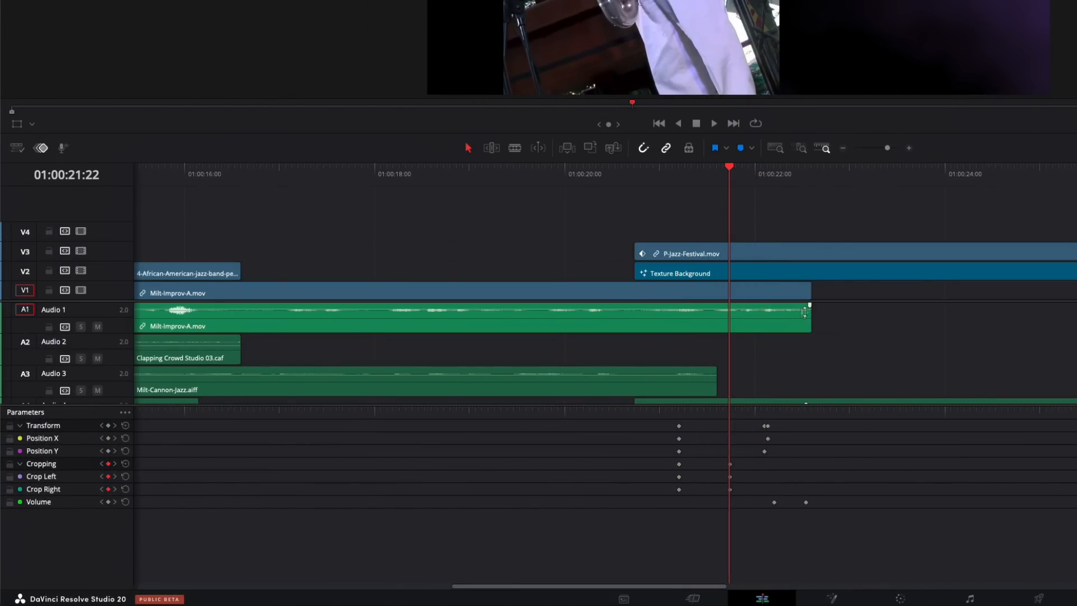
left_click_drag(763, 452, 734, 441)
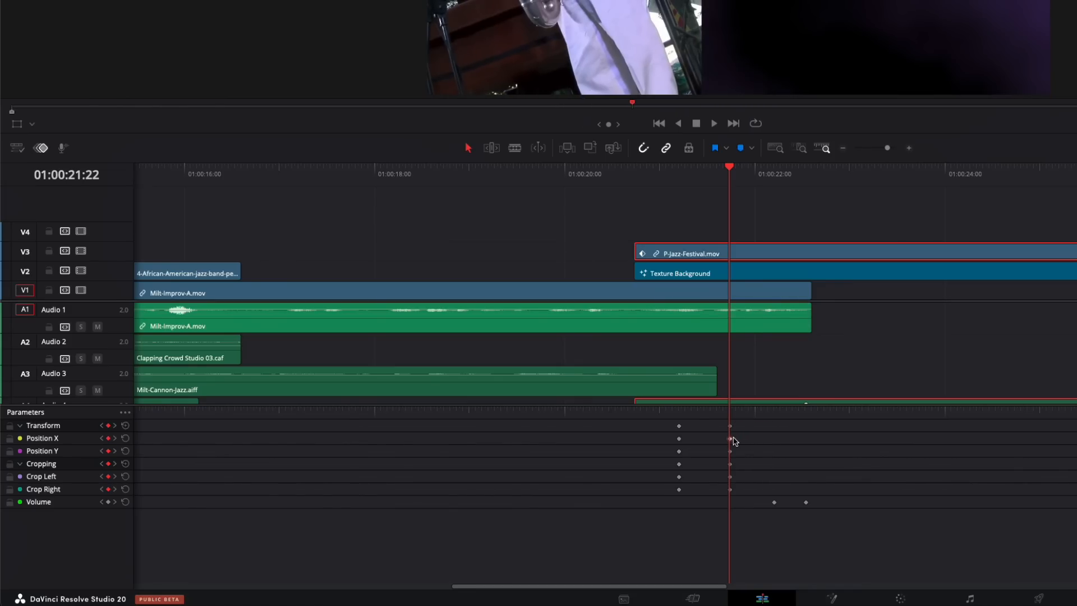
Play the retimed slide and return the playhead to the clip's start at 01:00:20:22
left_click_drag(729, 177, 660, 201)
key("space")
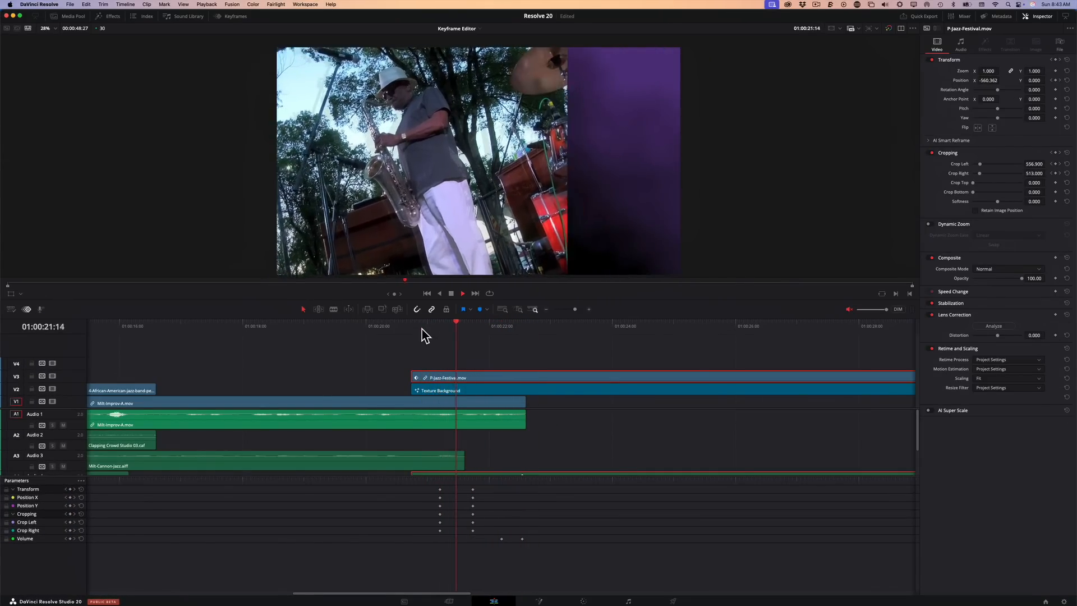
key("space")
mouse_move(422, 330)
left_mouse_down()
mouse_move(409, 332)
mouse_move(500, 337)
mouse_move(399, 346)
mouse_move(481, 346)
mouse_move(412, 347)
left_mouse_up()
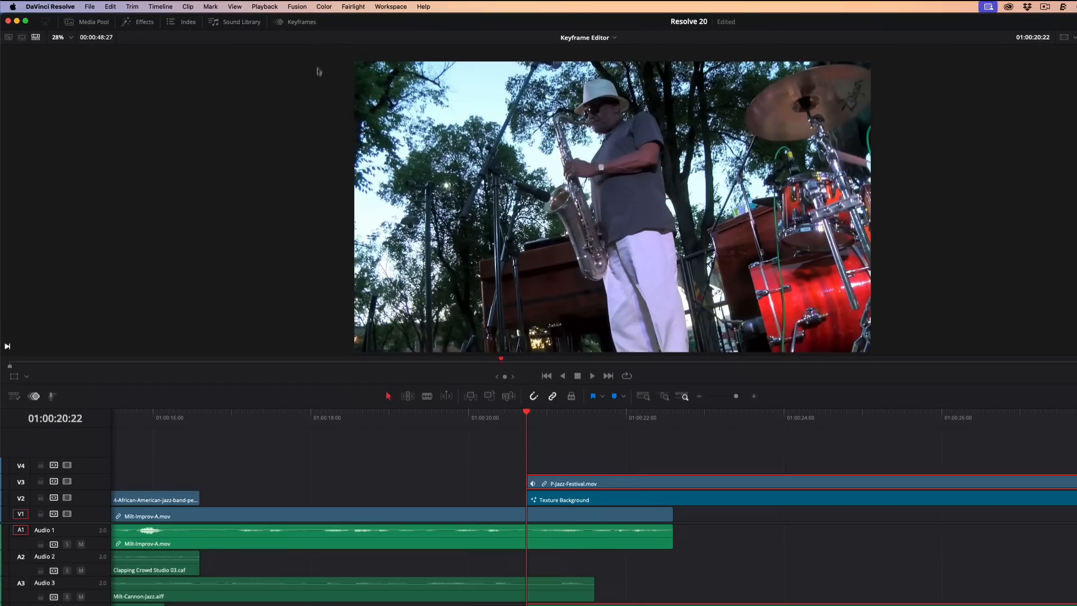
Open the Keyframe Editor as a floating window beside the viewer, resized and zoomed in on the clip's first keyframes
left_click(305, 23)
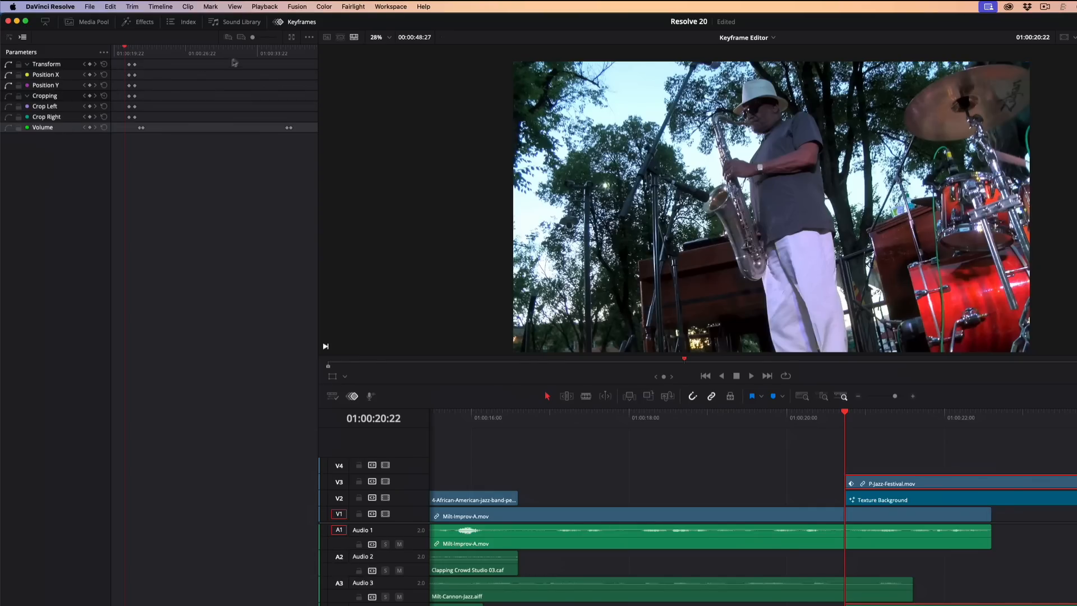
left_click(292, 40)
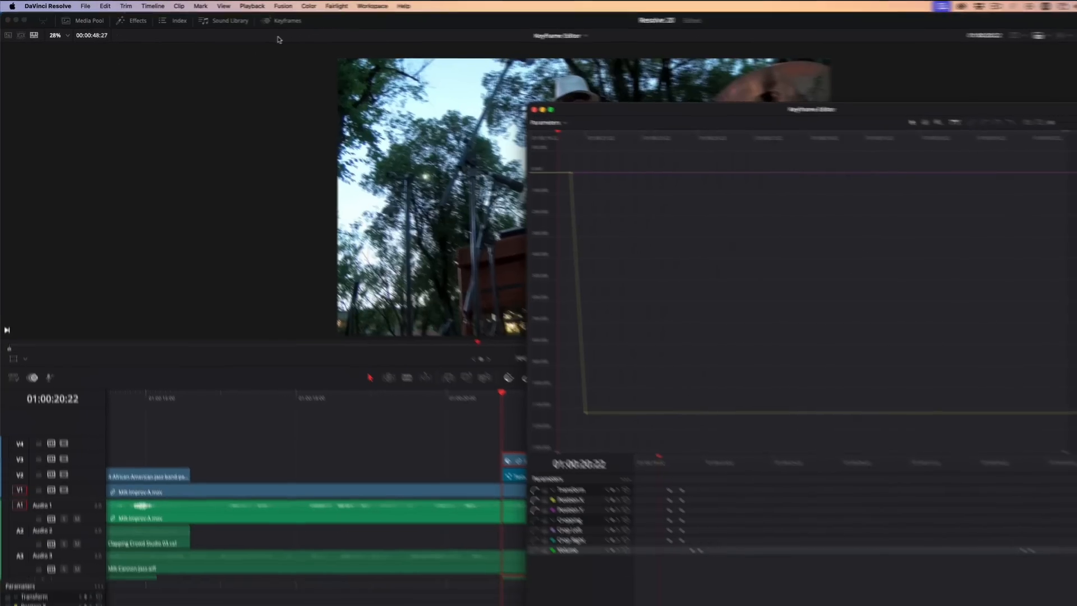
left_click_drag(746, 97, 584, 188)
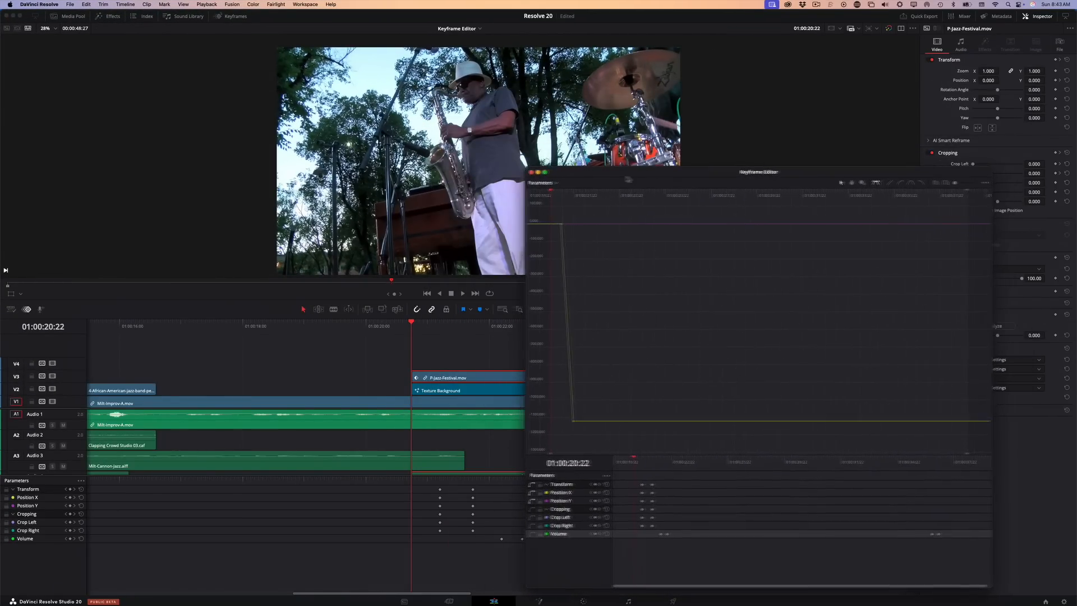
left_click_drag(935, 587, 923, 501)
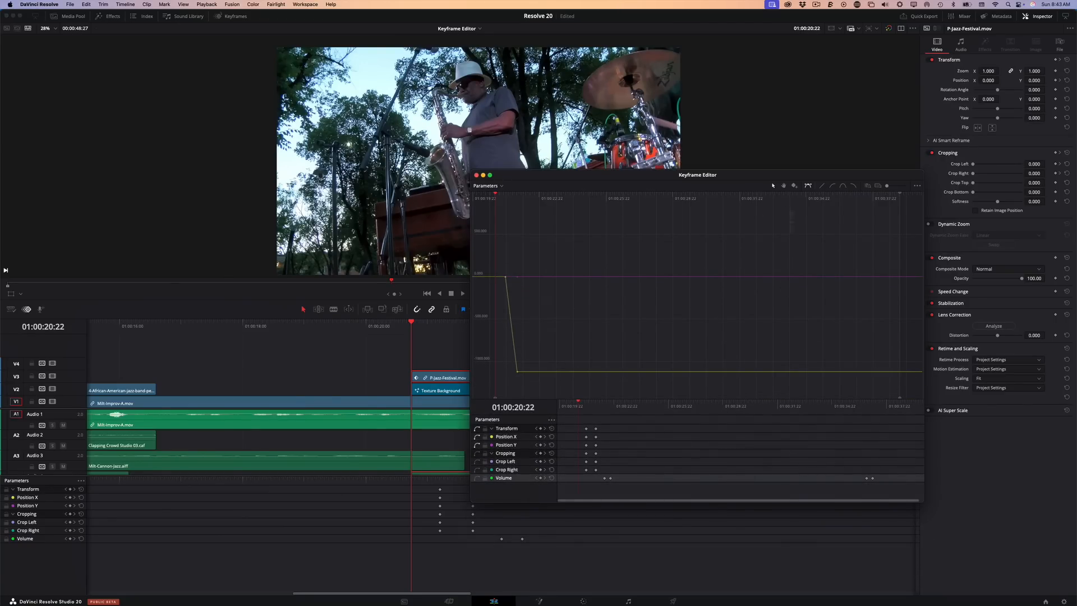
left_click_drag(774, 176, 849, 210)
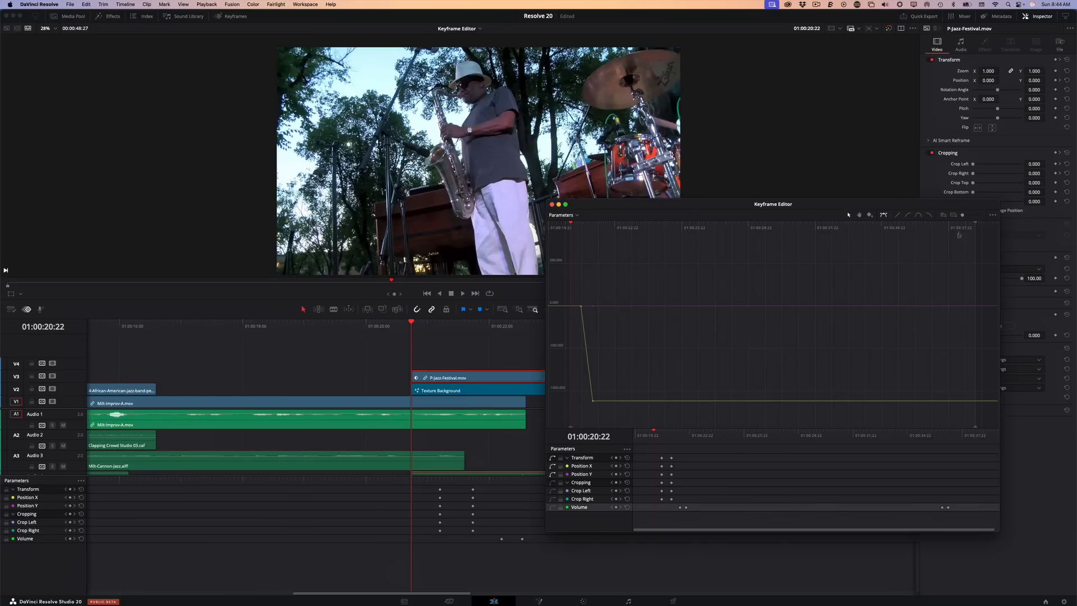
left_click_drag(964, 217, 976, 221)
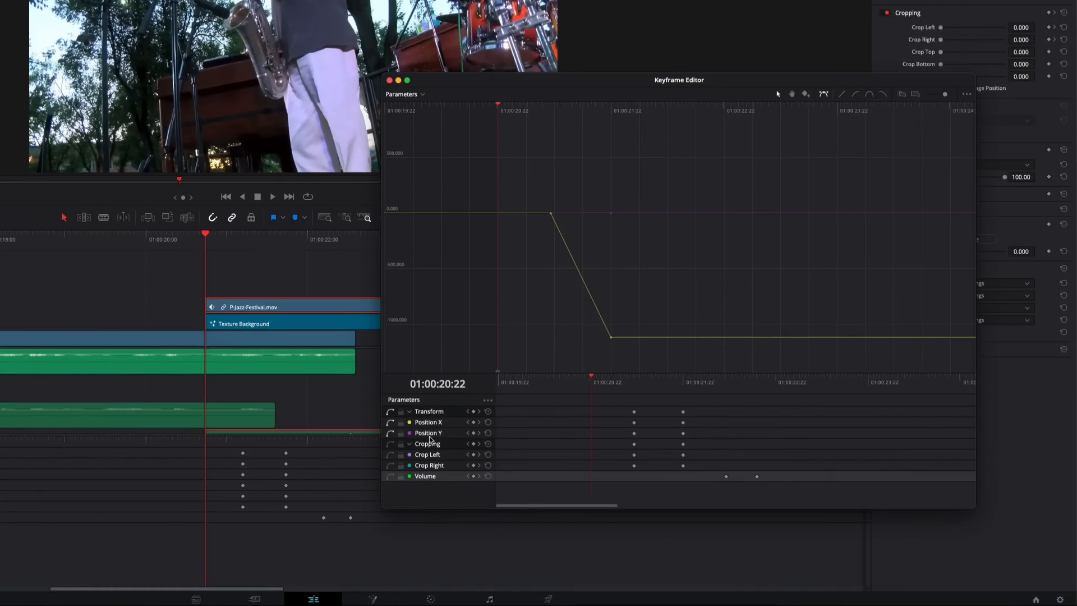
Display the Cropping curves in the Keyframe Editor graph for comparison and hide them again
mouse_move(606, 384)
left_mouse_down()
mouse_move(680, 382)
mouse_move(617, 384)
mouse_move(703, 399)
mouse_move(568, 380)
mouse_move(599, 393)
mouse_move(679, 386)
mouse_move(612, 395)
mouse_move(714, 400)
mouse_move(620, 393)
left_mouse_up()
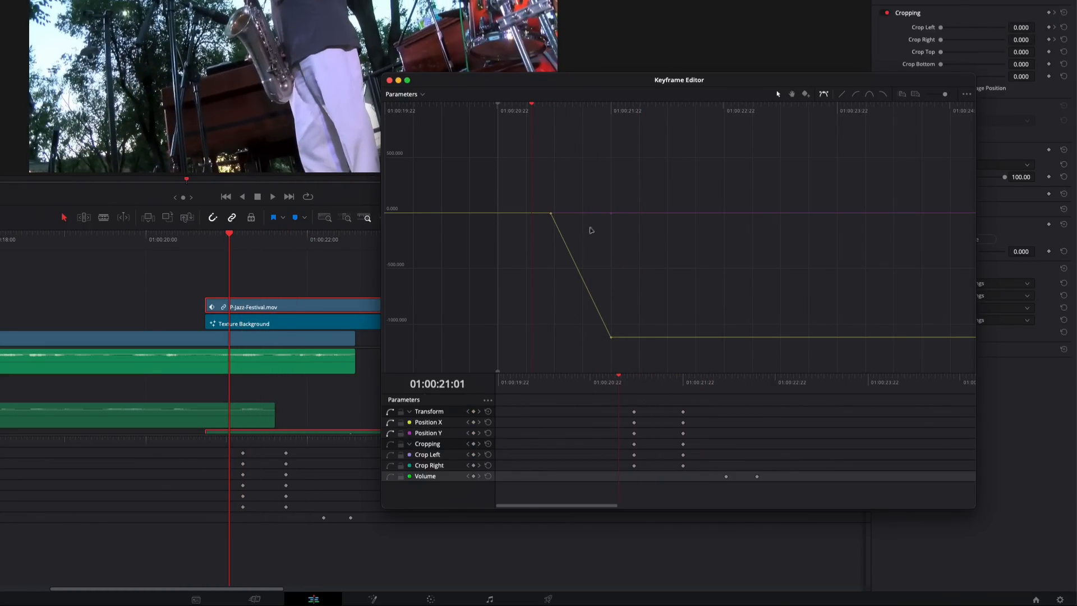
left_click(389, 445)
left_click(390, 445)
left_click(390, 445)
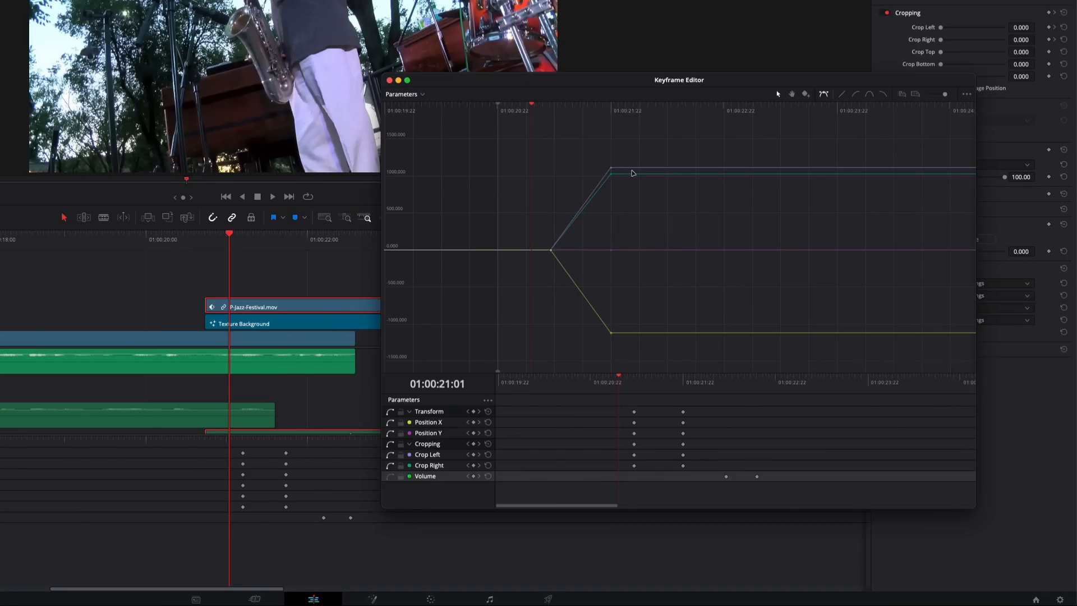
left_click(390, 445)
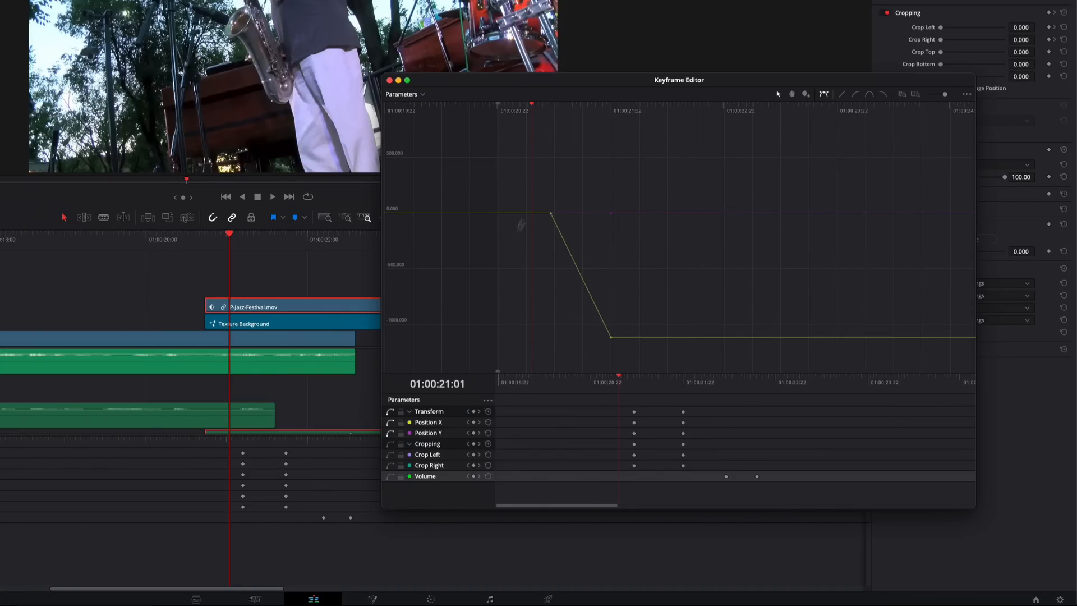
Scrub through the Position X ramp in the graph and inspect its ending keyframe
left_click_drag(537, 117, 558, 169)
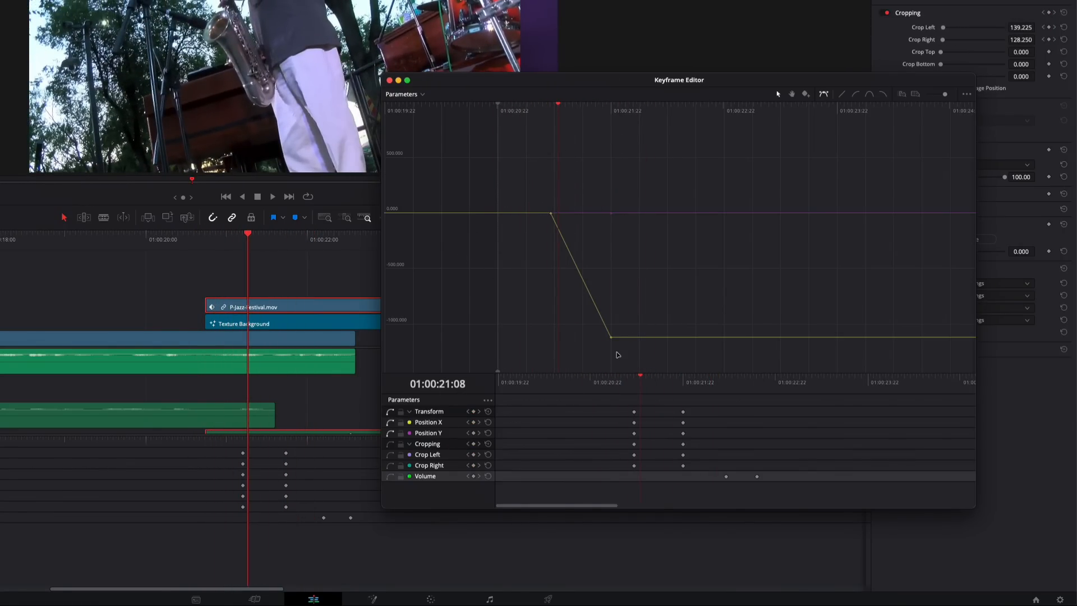
left_click_drag(553, 122, 623, 351)
mouse_move(611, 332)
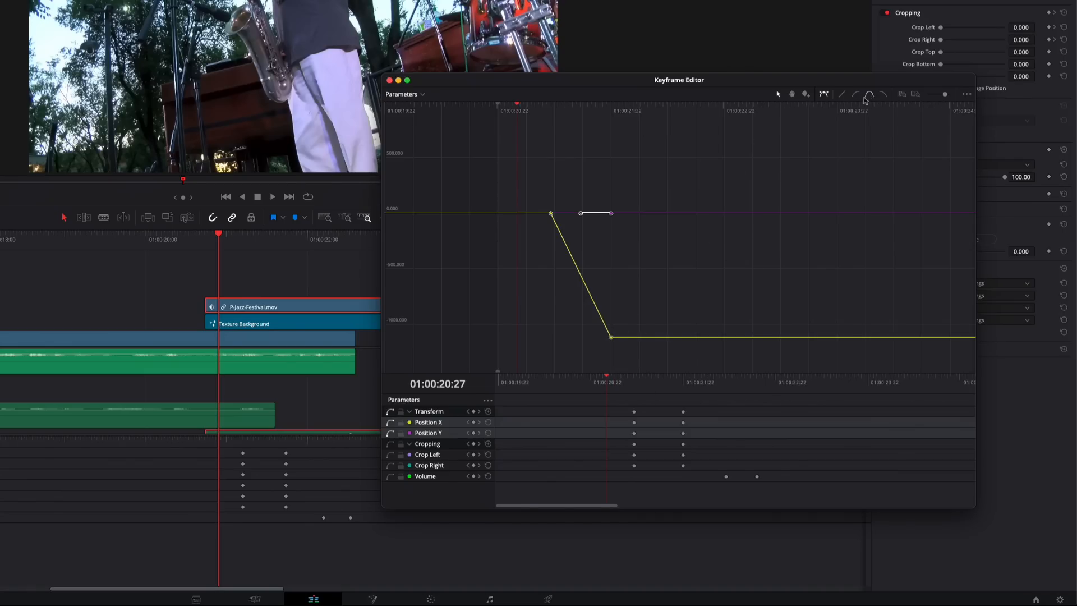
Hide the Position Y curve and apply ease in and out to the Position X keyframes
left_click(391, 435)
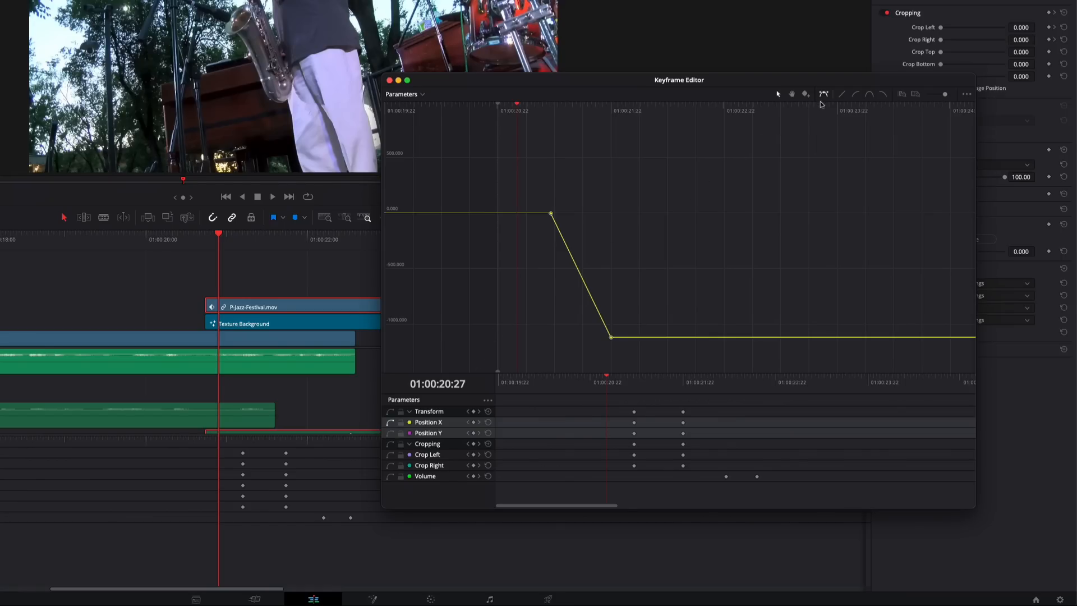
left_click(869, 96)
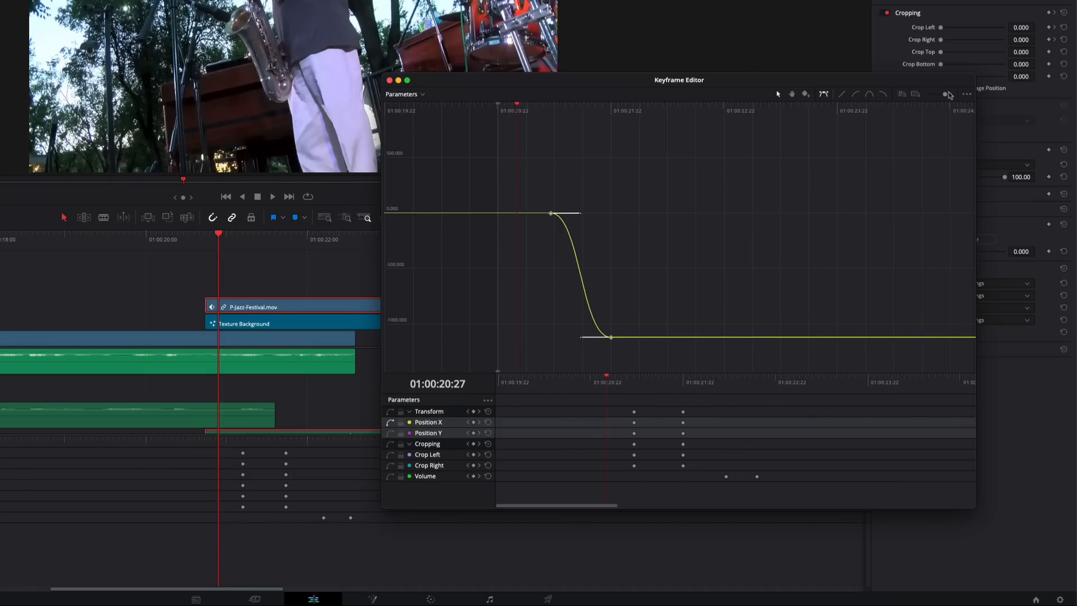
Lengthen the ending Position X keyframe's ease handle and move that keyframe later, just before the second Volume keyframe
left_click_drag(947, 98, 948, 97)
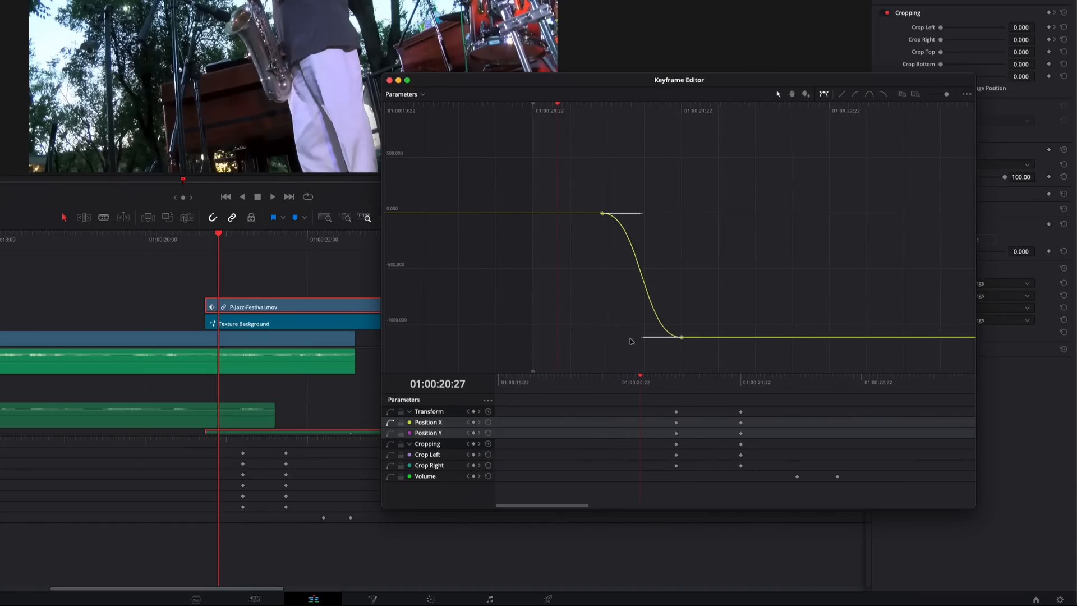
left_click_drag(642, 339, 614, 339)
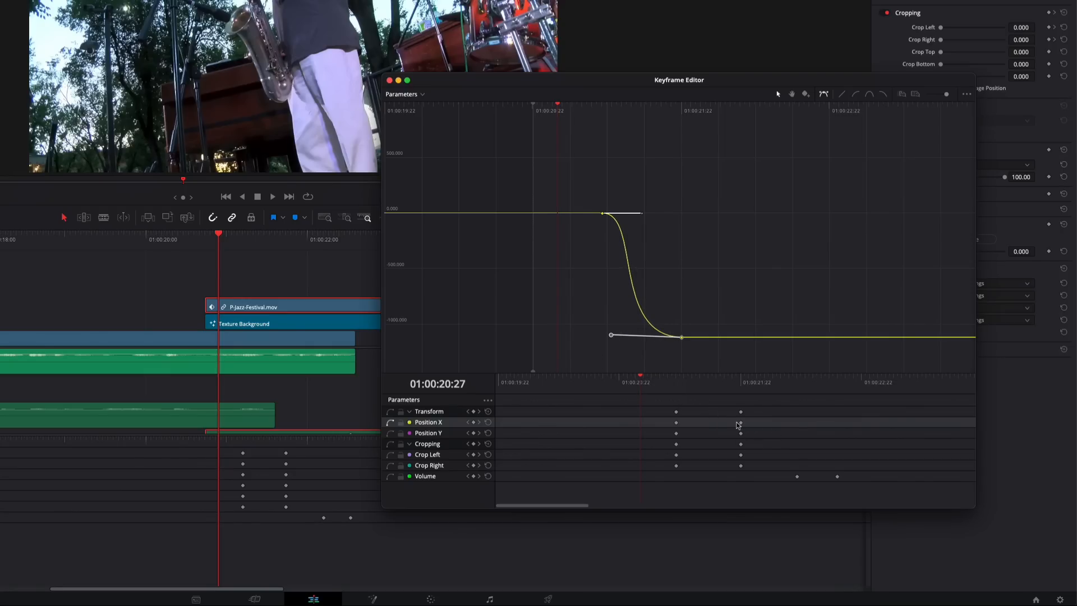
left_click_drag(741, 426, 831, 427)
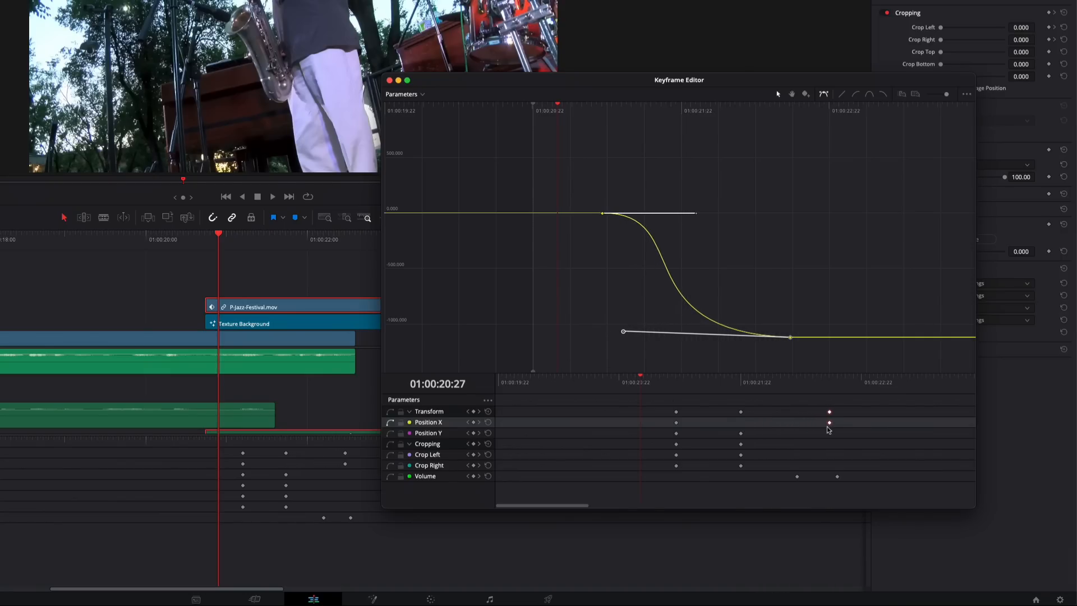
Reselect the Position X curve and shorten the starting keyframe's ease handle for a quicker start
left_click(687, 219)
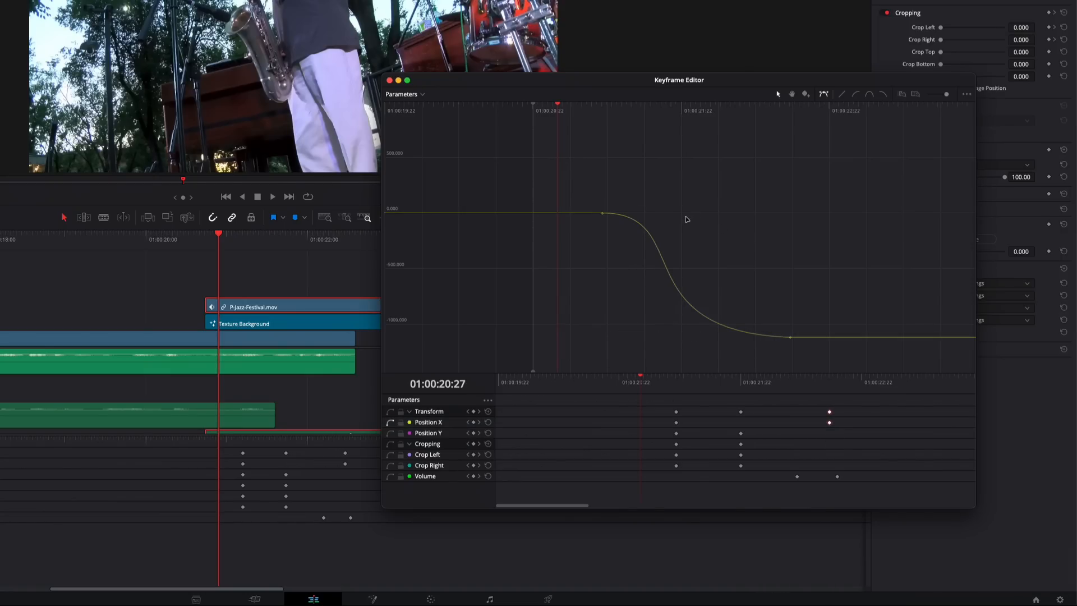
left_click(669, 267)
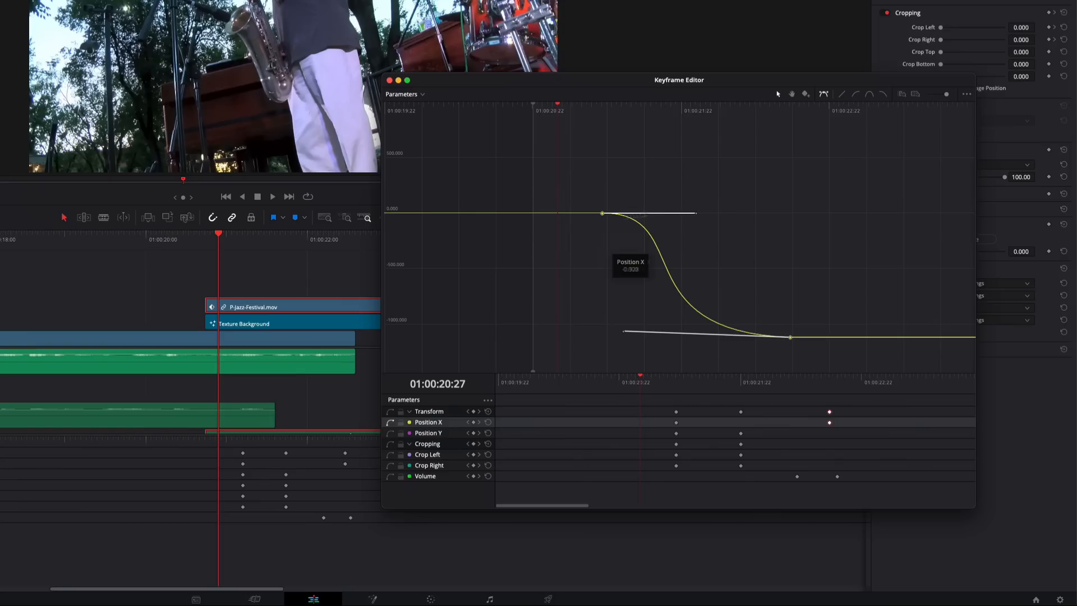
left_click_drag(695, 216, 641, 219)
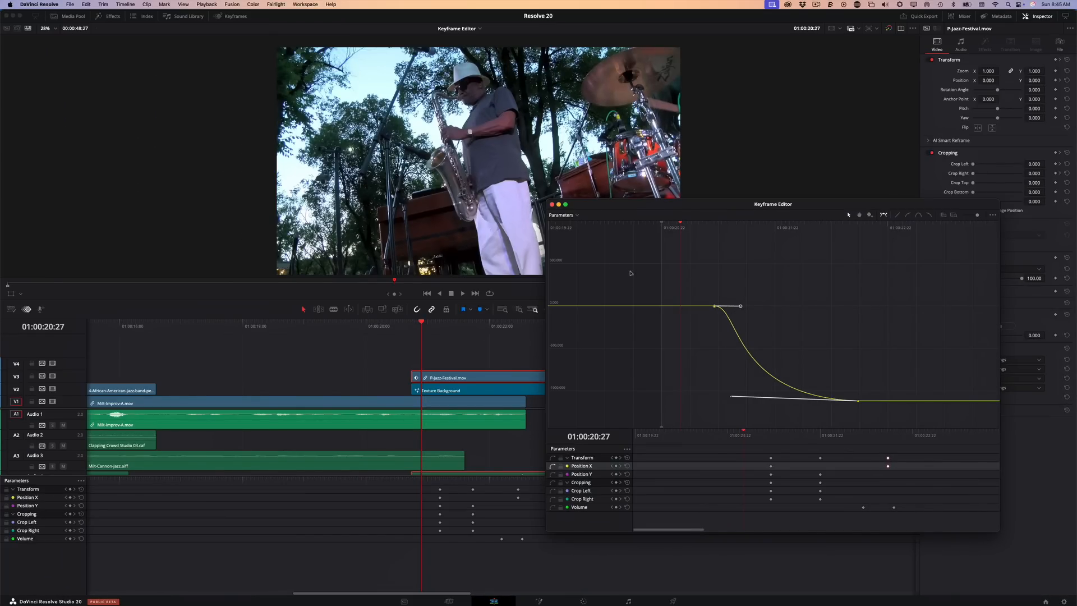
Play the eased Position X move twice, restarting from just after the clip's start
key("space")
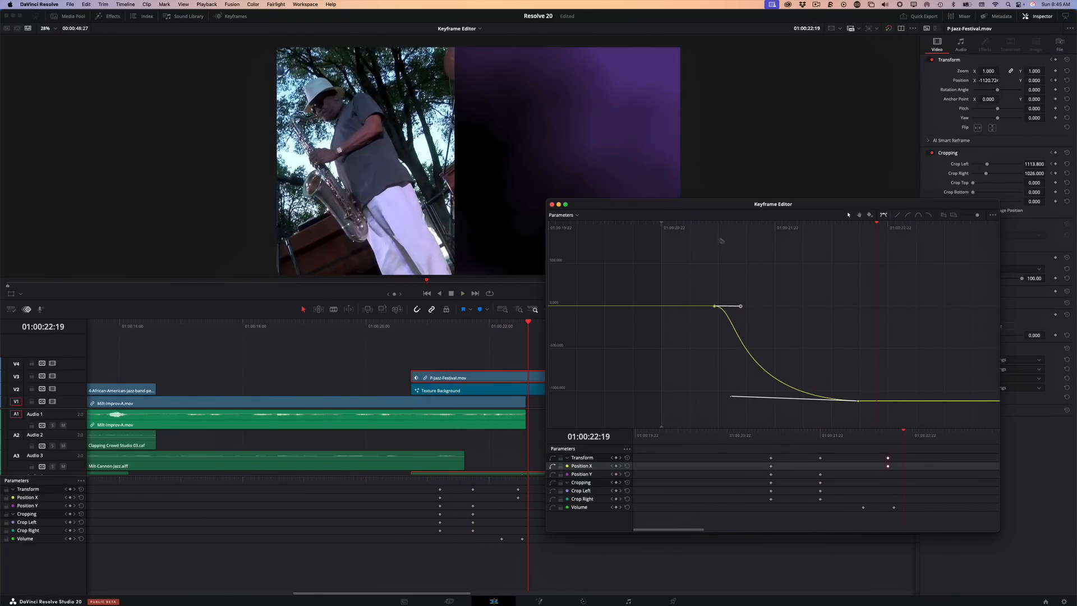
left_click(691, 227)
key("space")
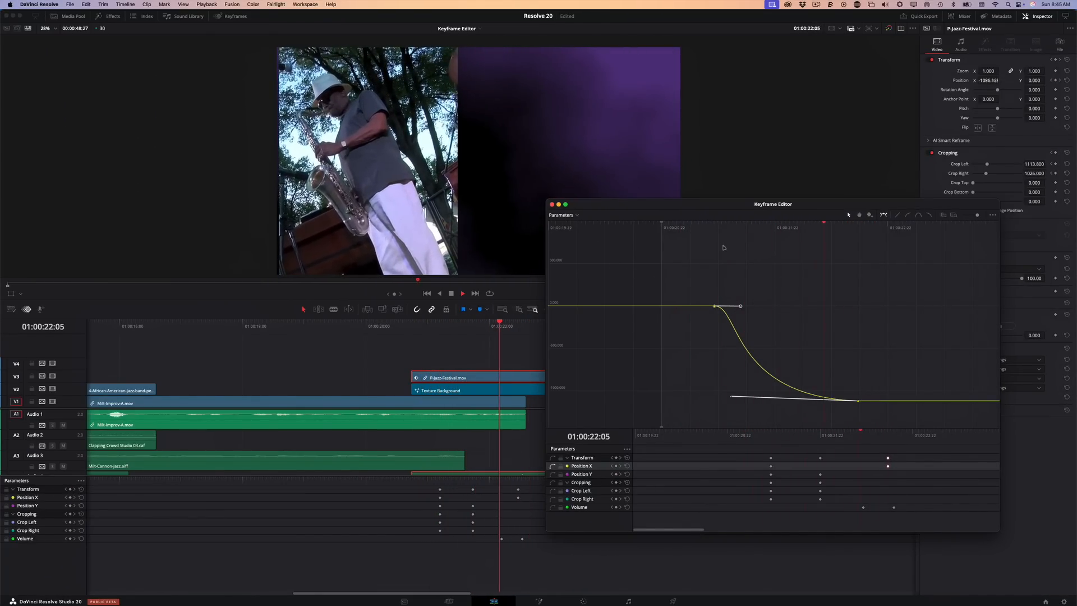
key("space")
Select the ending keyframe of the Position X curve in the graph
left_click(746, 400)
left_click(858, 402)
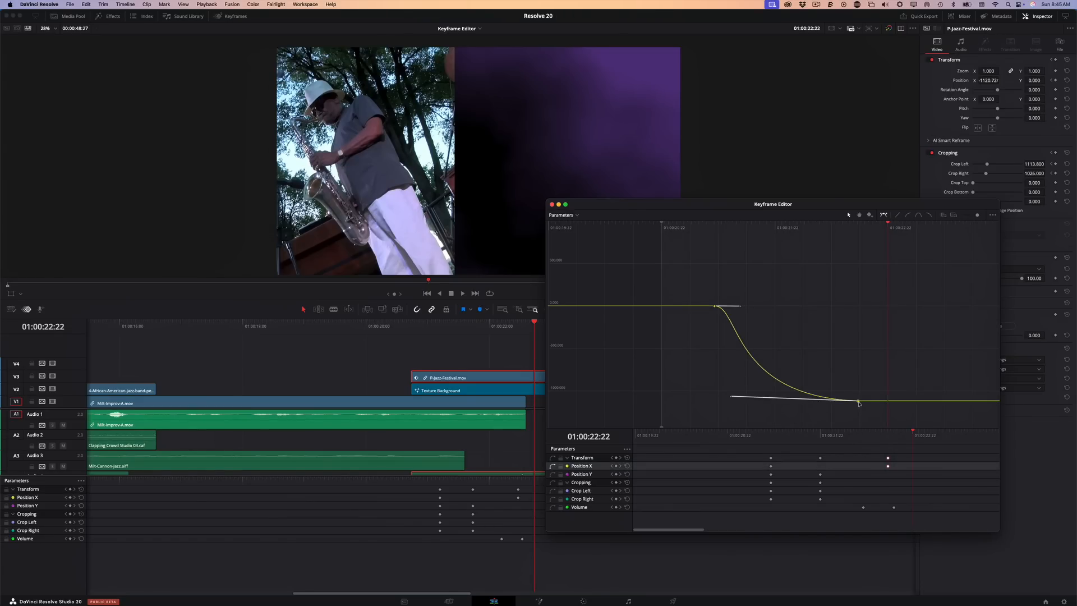
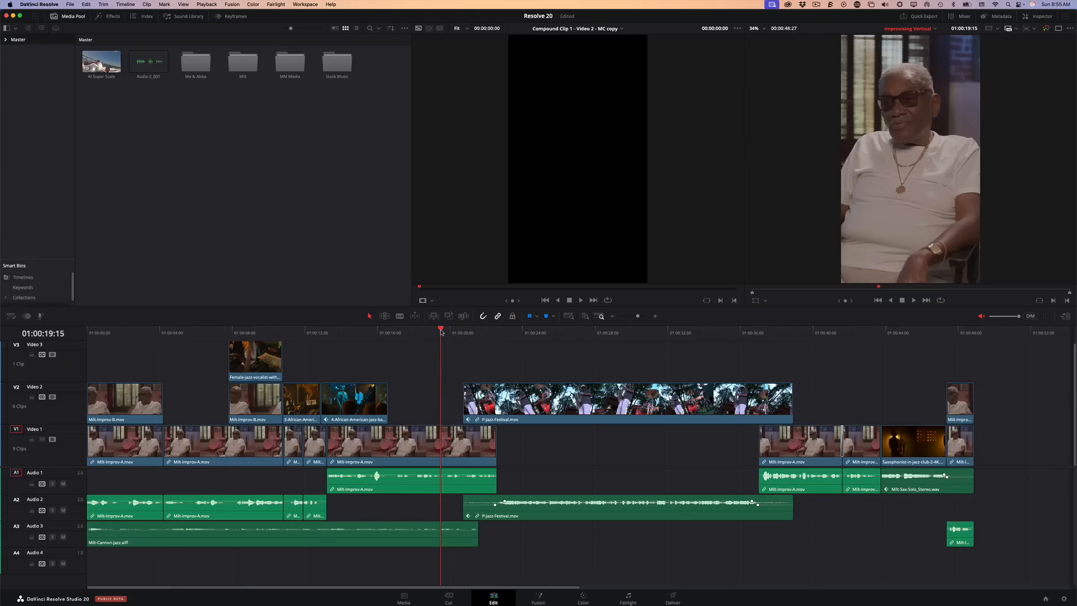
Switch the Improvising Vertical timeline to the full-height vertical viewer layout and show only a single timeline viewer
left_click_drag(441, 332, 625, 374)
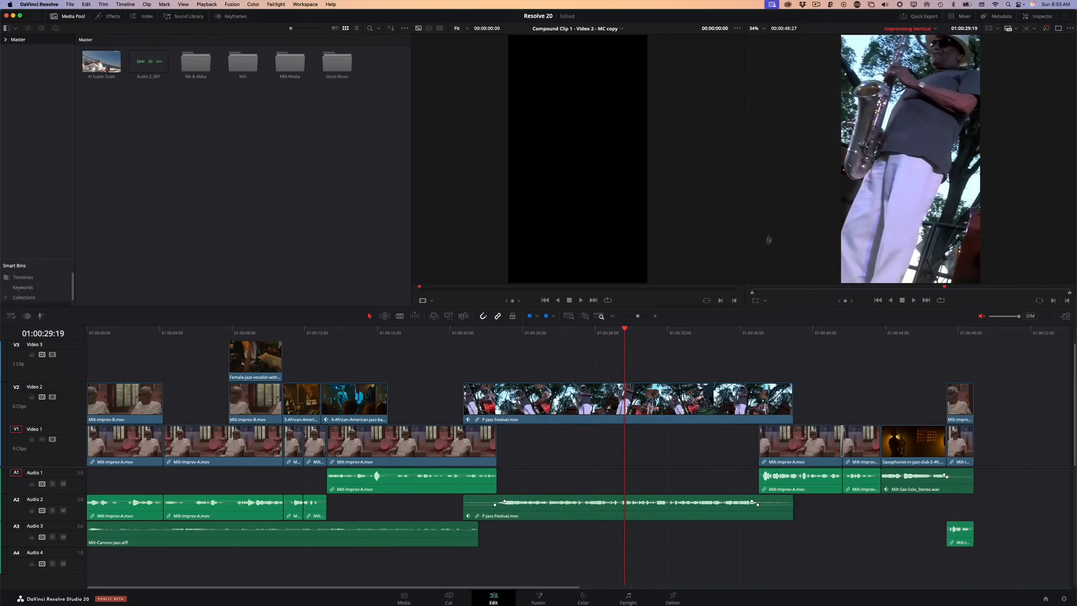
left_click_drag(619, 335, 426, 365)
left_click_drag(426, 326, 408, 343)
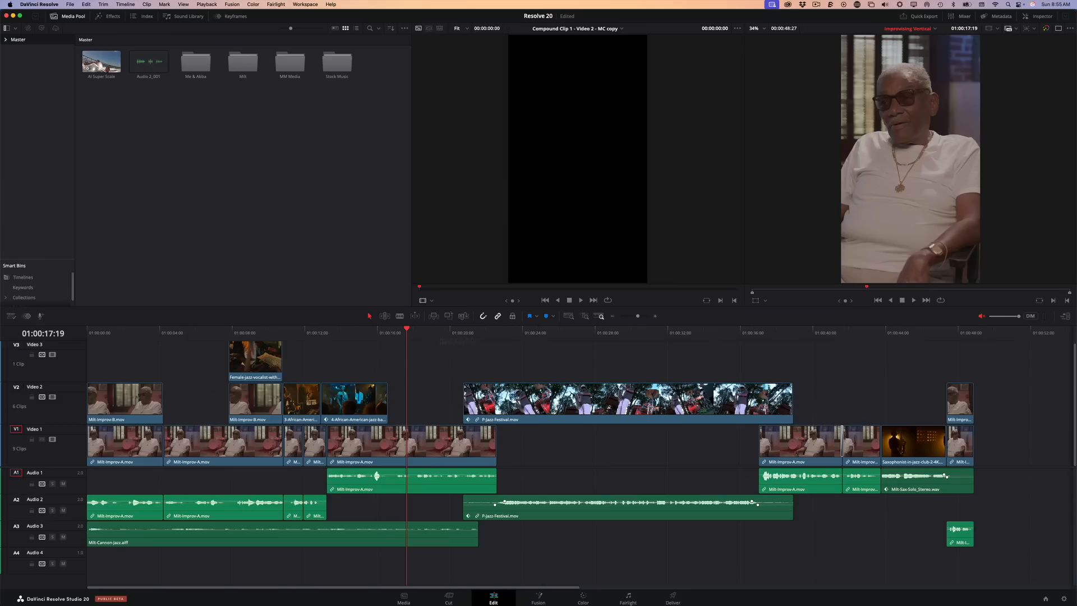
left_click(1066, 318)
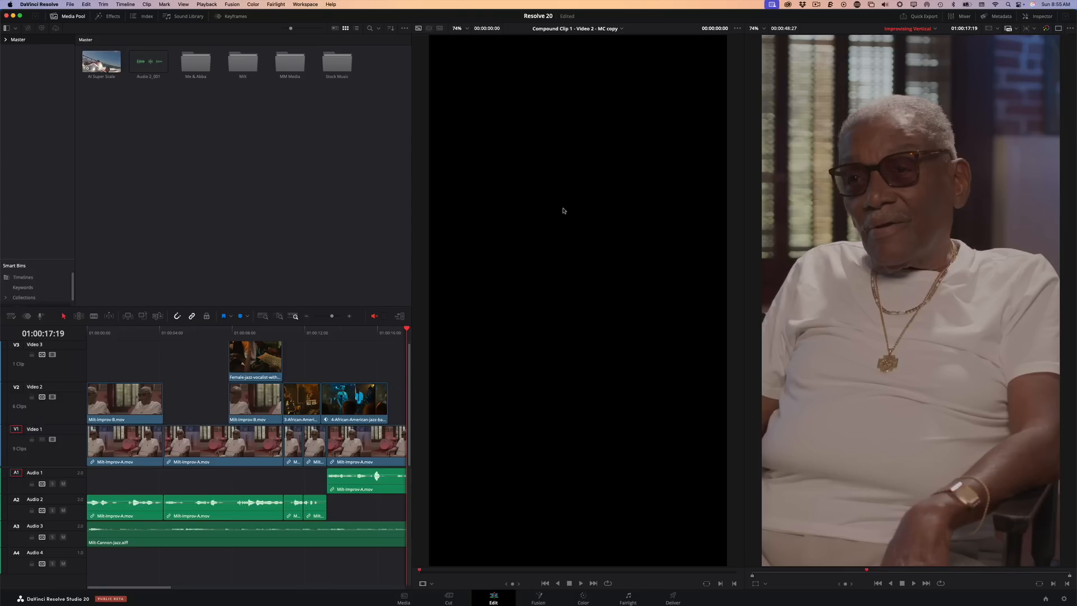
left_click(1059, 28)
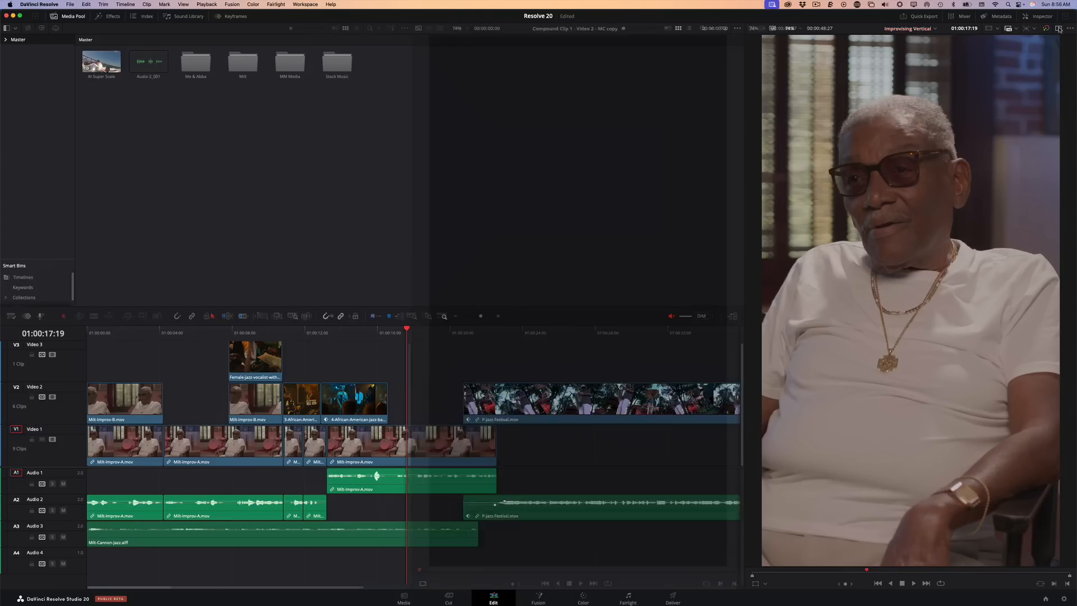
Show the Inspector and set the P-Jazz-Festival.mov clip's Position X to 16.204 at 01:00:24:20
left_click_drag(443, 330, 534, 332)
left_click(1041, 17)
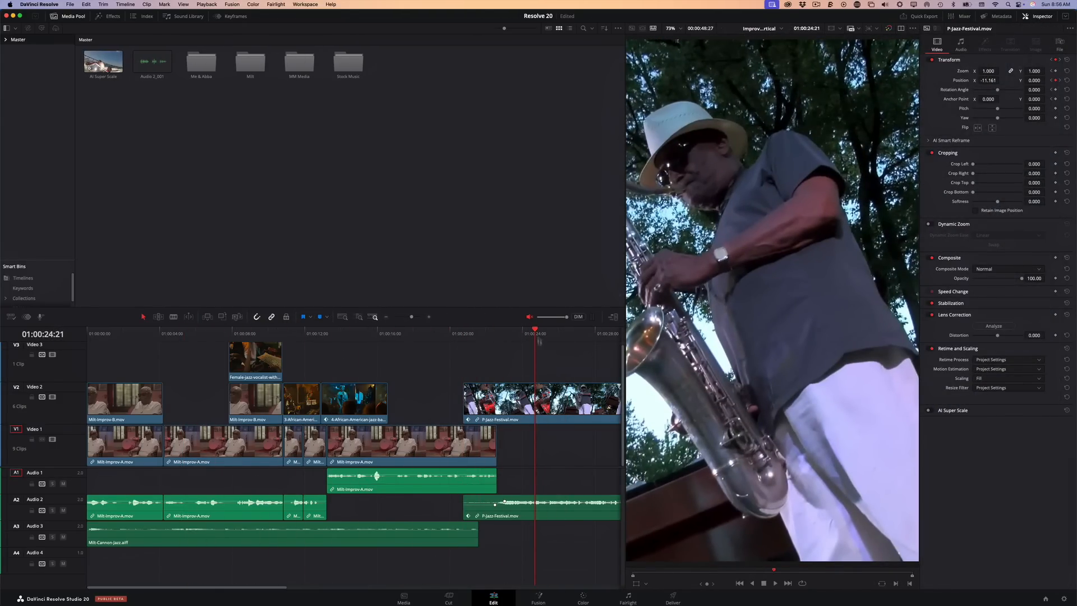
left_click_drag(535, 331, 535, 331)
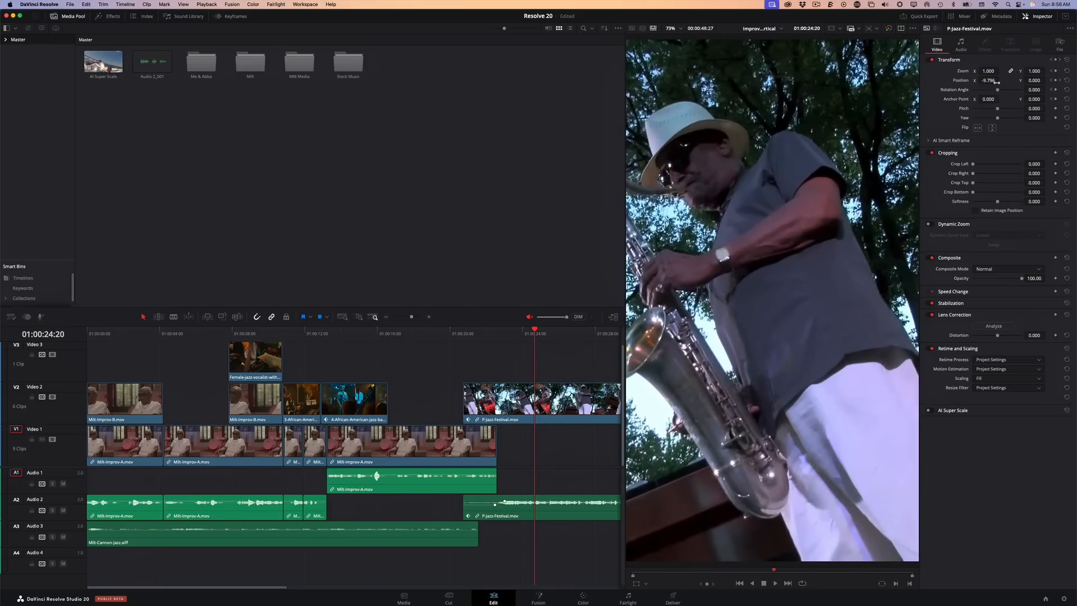
left_click_drag(986, 81, 1000, 80)
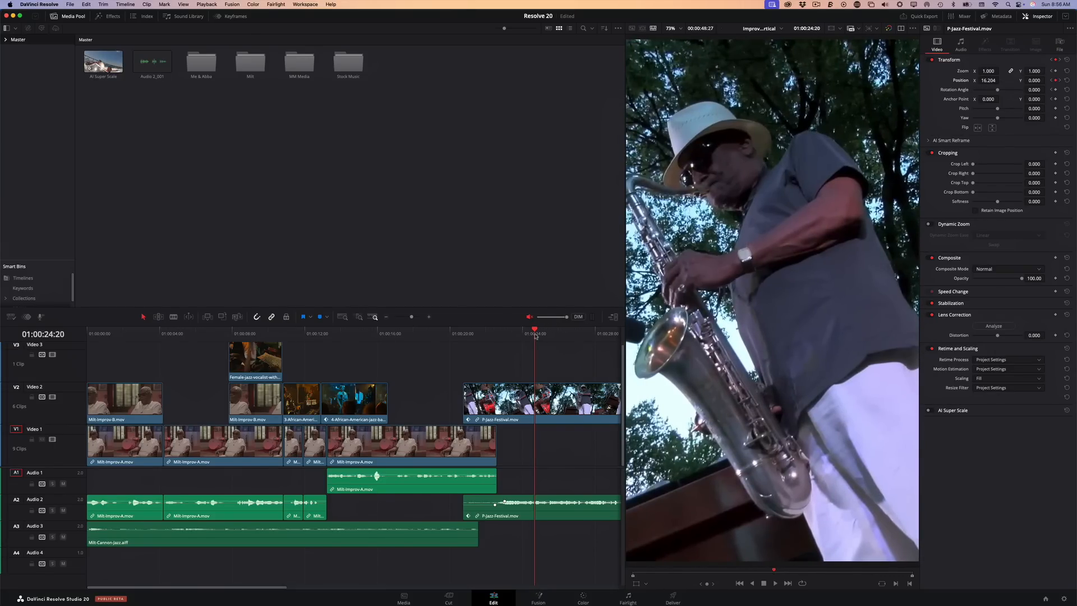
Set Position X to 114.225 for the blue-lit singer clip on Video 2 at 01:00:14:16 and restore the standard viewer layout
left_click_drag(534, 331, 351, 348)
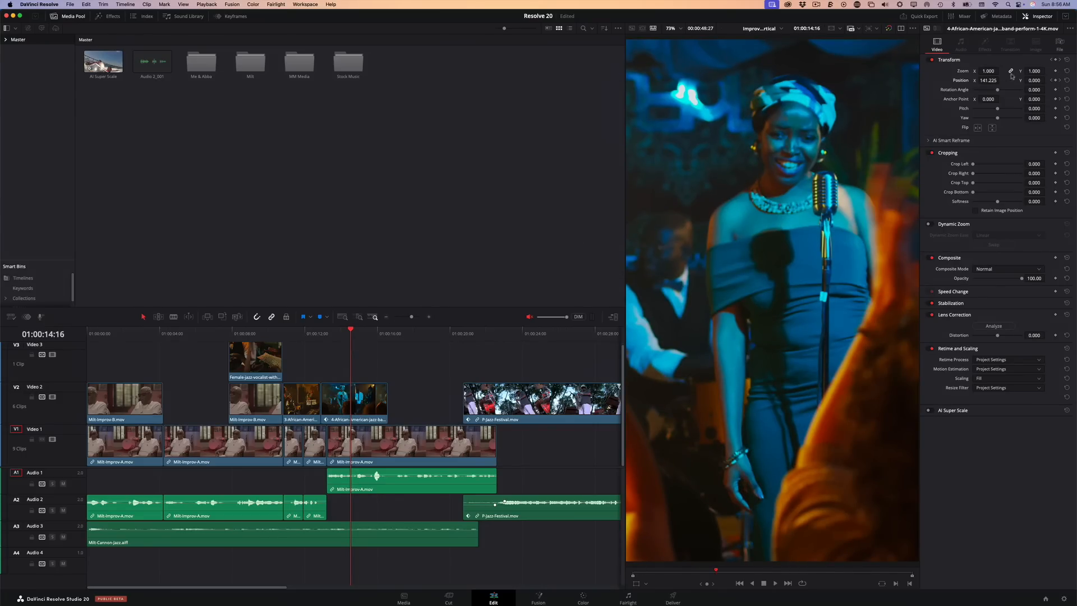
left_click_drag(992, 83, 983, 83)
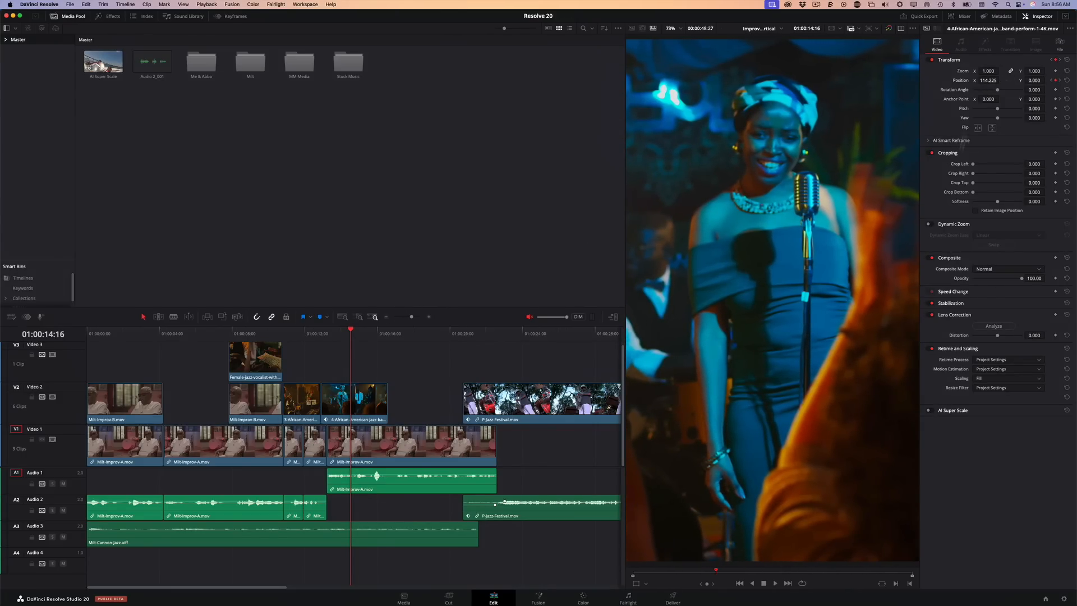
left_click(613, 317)
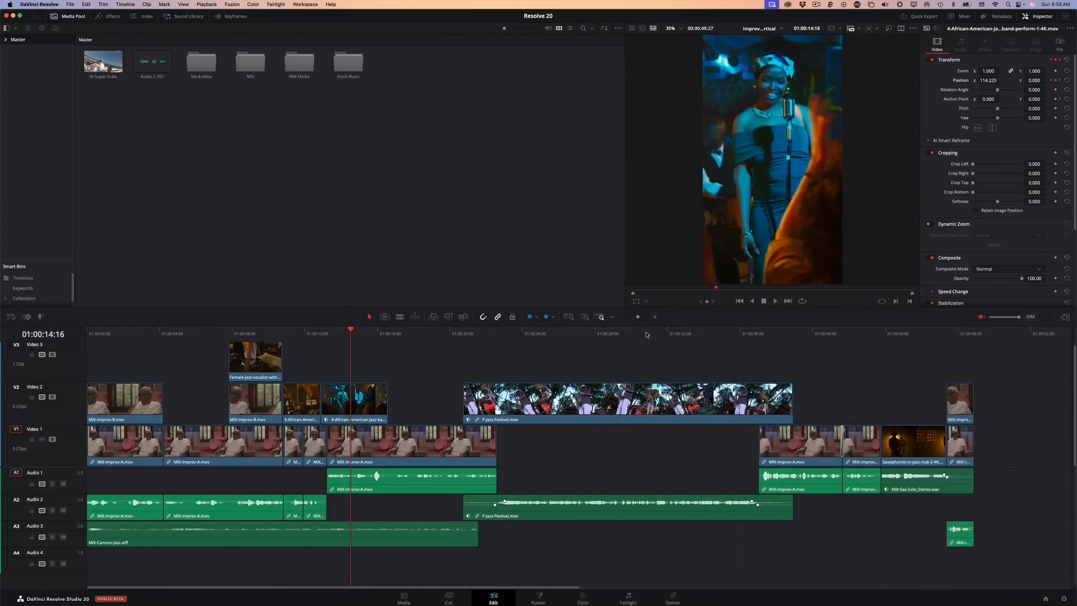
Create subtitles from the timeline's audio with Auto language, the Subtitle Default preset, 18 characters per line, single lines and a 0-frame gap
left_click_drag(647, 334, 564, 369)
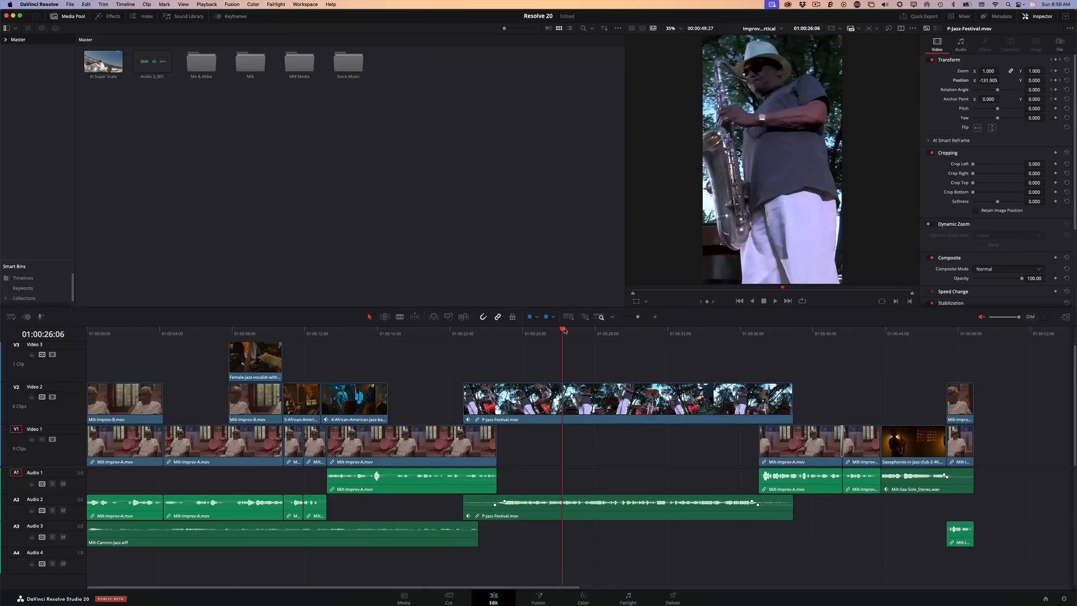
left_click_drag(562, 332, 318, 393)
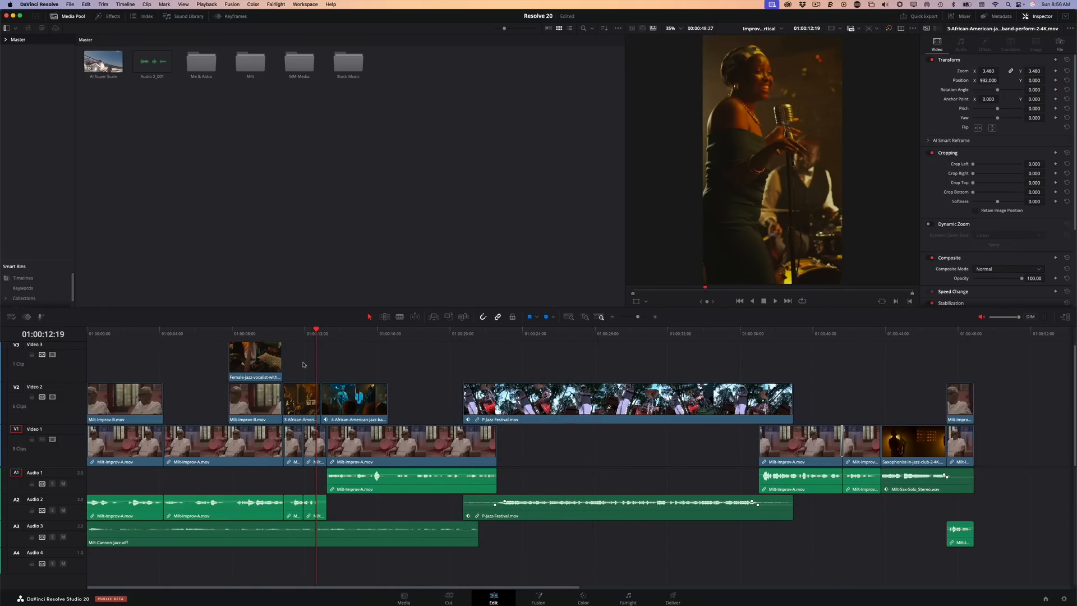
left_click(256, 262)
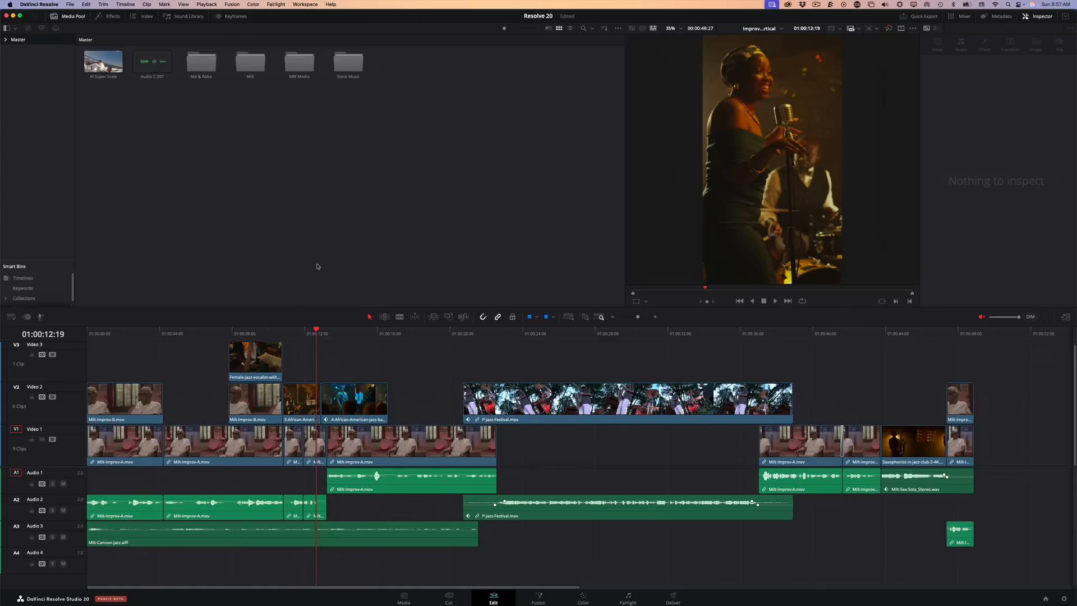
left_click(125, 4)
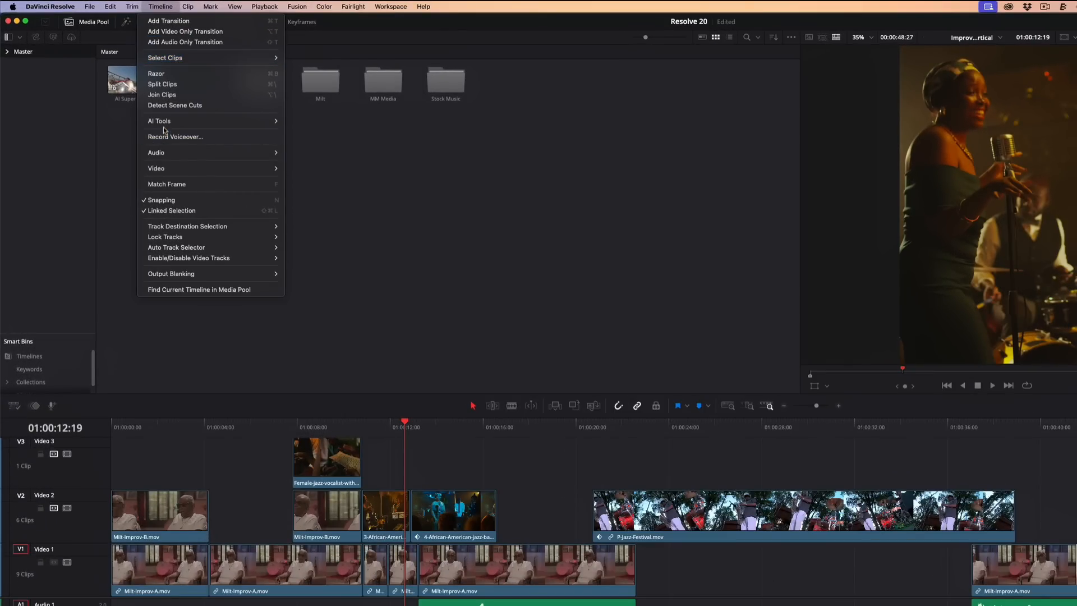
mouse_move(165, 124)
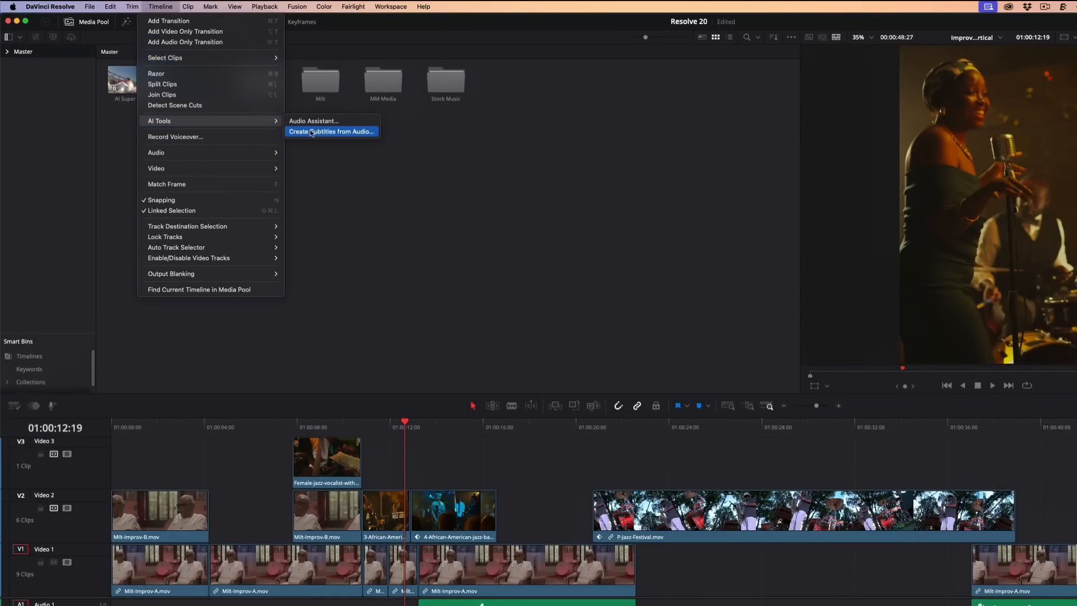
left_click(361, 133)
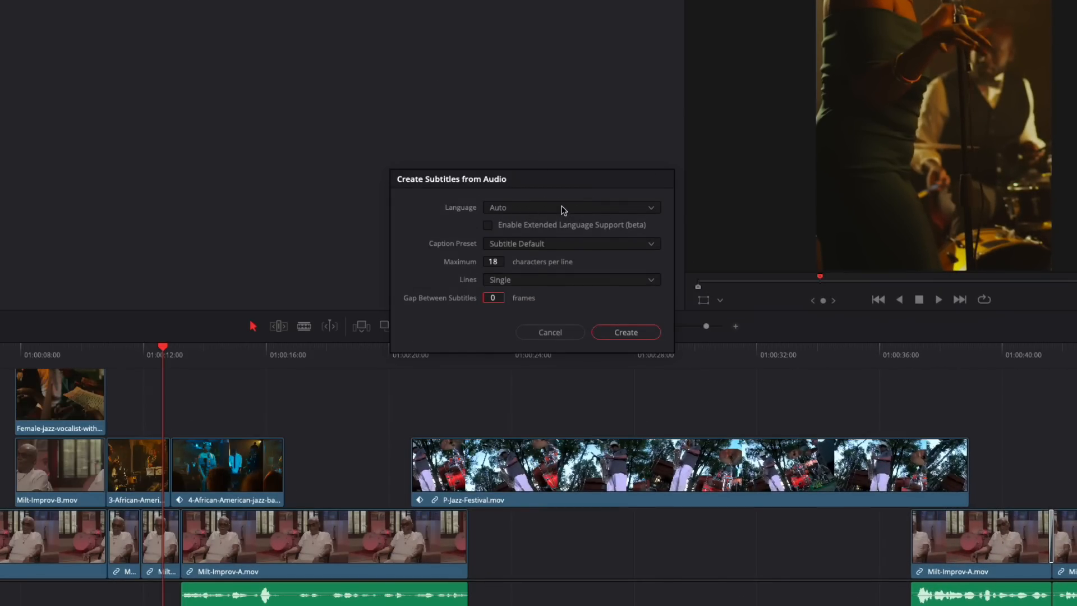
left_click(563, 212)
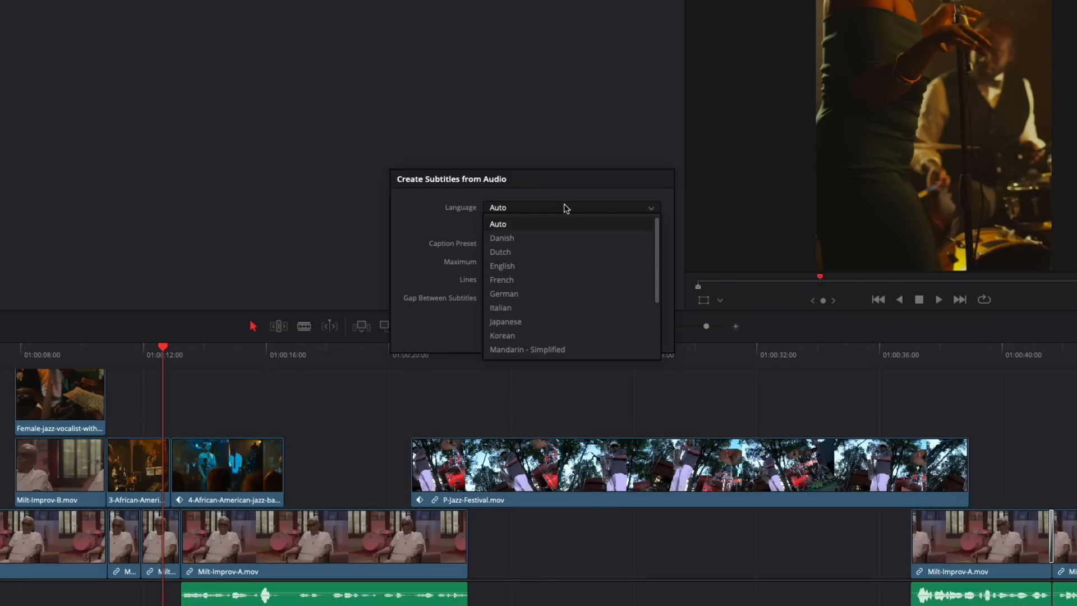
left_click(566, 209)
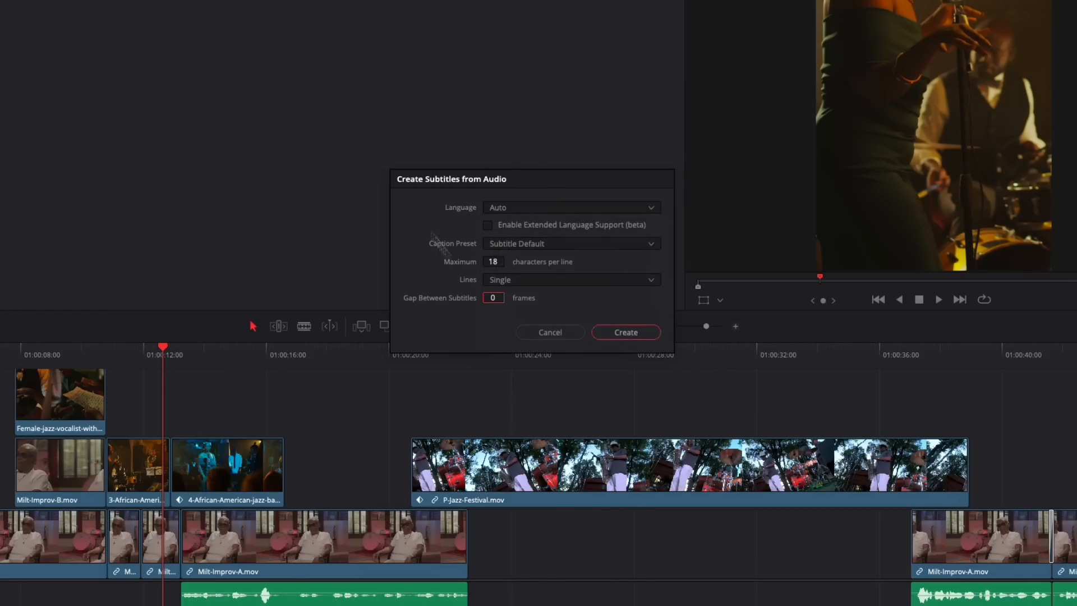
left_click(626, 334)
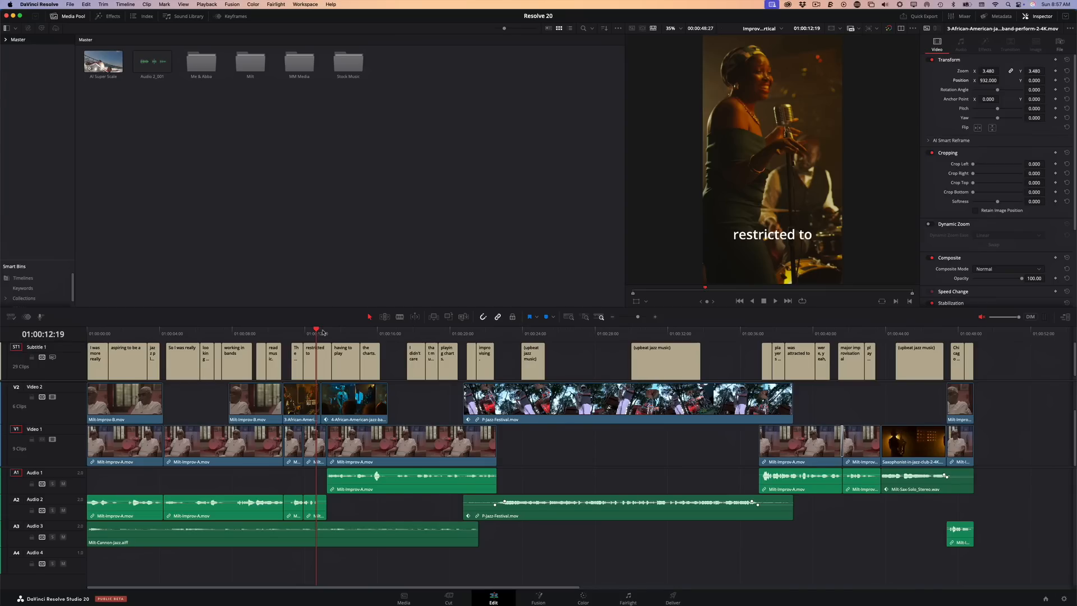
Play the subtitled timeline from its start, unmuting the audio and temporarily enlarging the vertical viewer to check the captions
left_click_drag(322, 333, 104, 332)
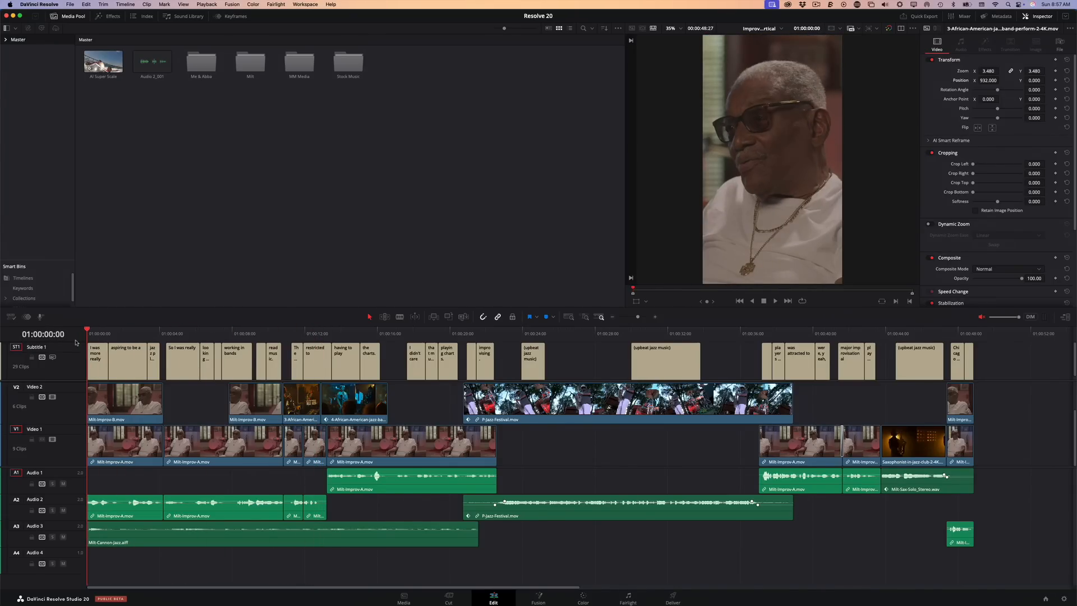
key("space")
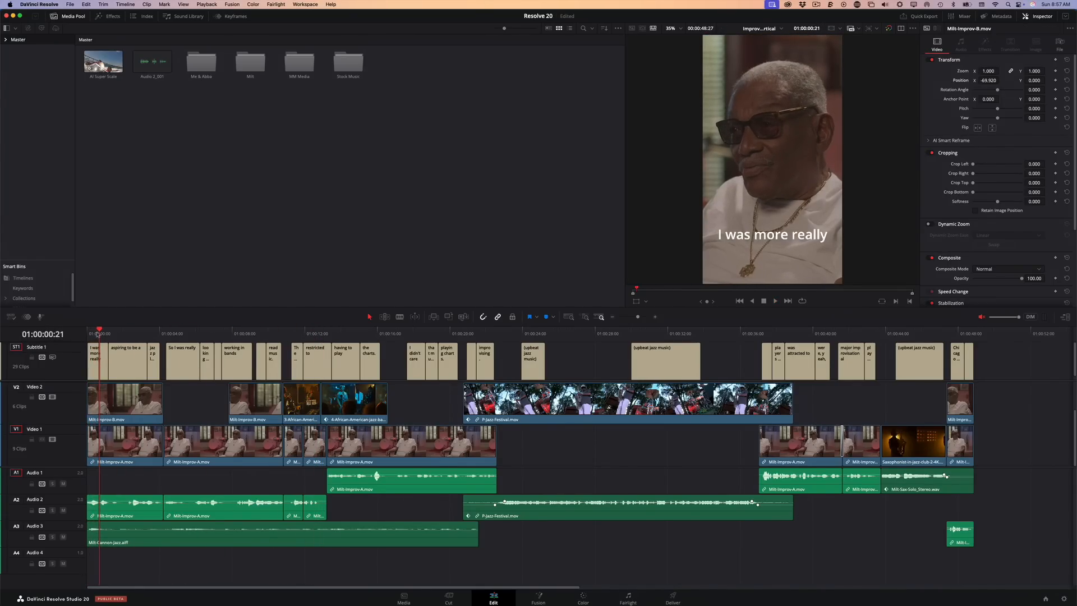
key("space")
key("Home")
left_click(982, 318)
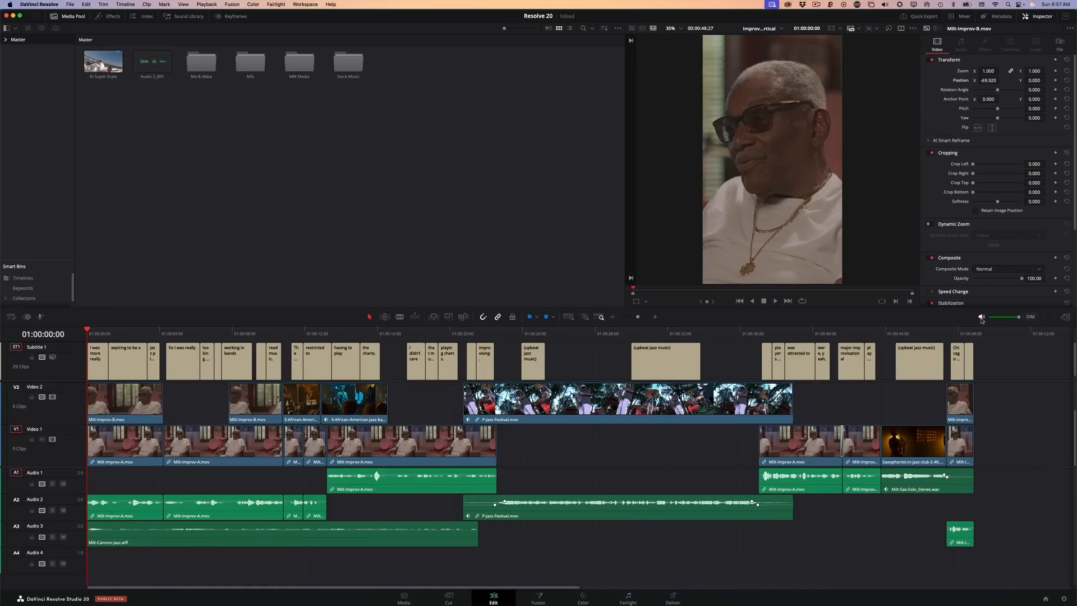
key("space")
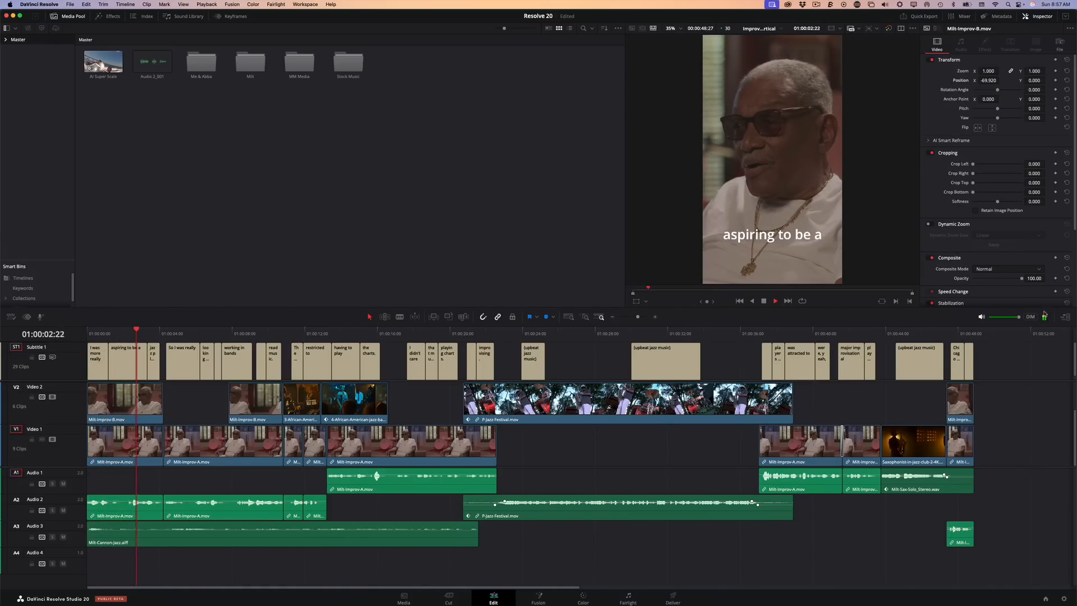
left_click(1068, 317)
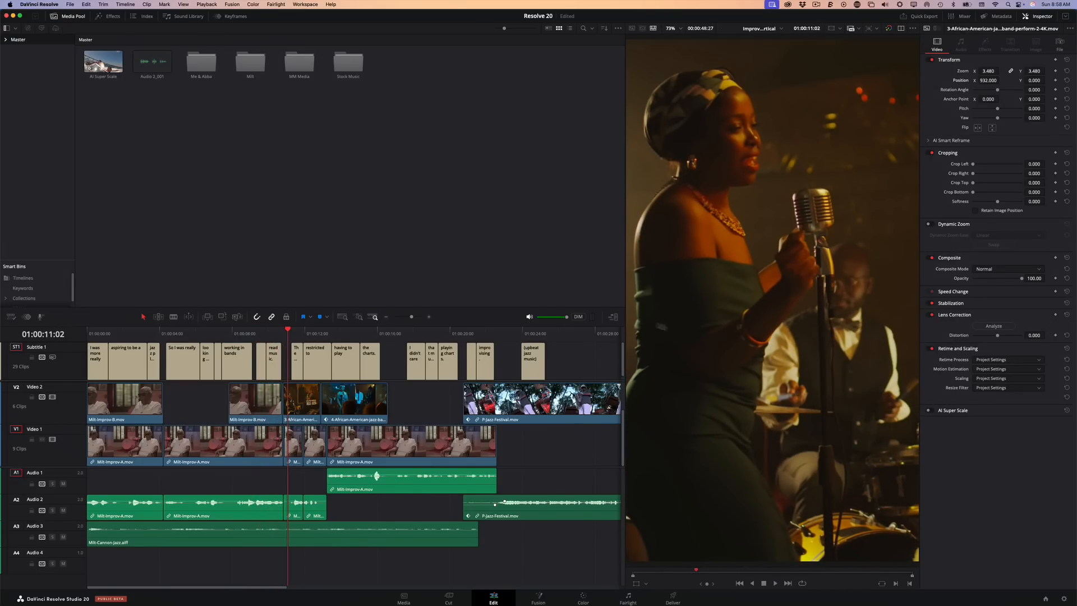
left_click(612, 317)
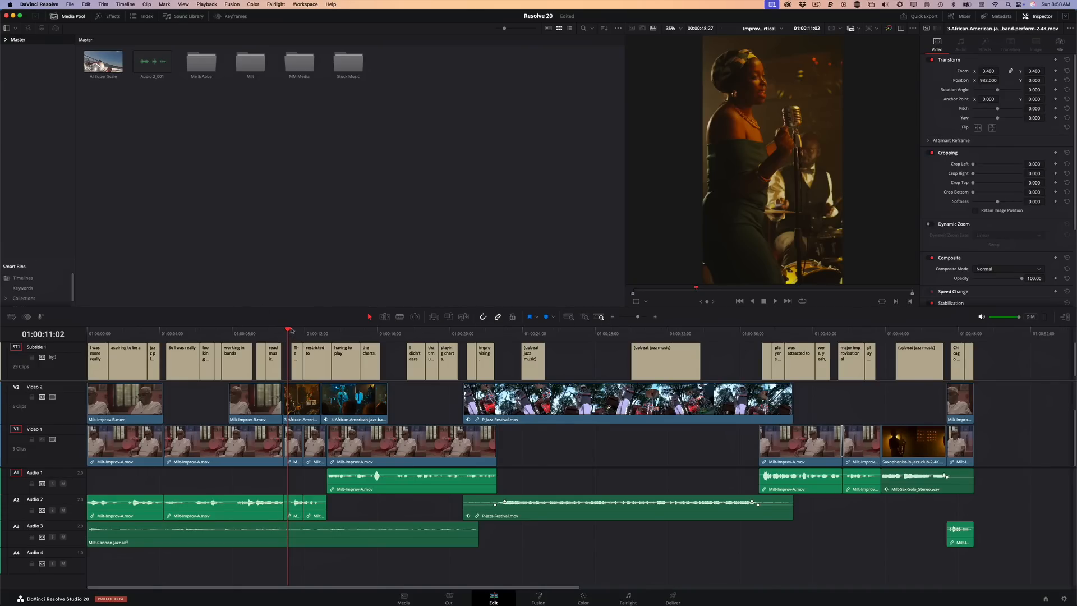
Find the animated subtitle titles in the effects library and apply Lollipop to the Subtitle 1 track
left_click_drag(291, 331, 90, 340)
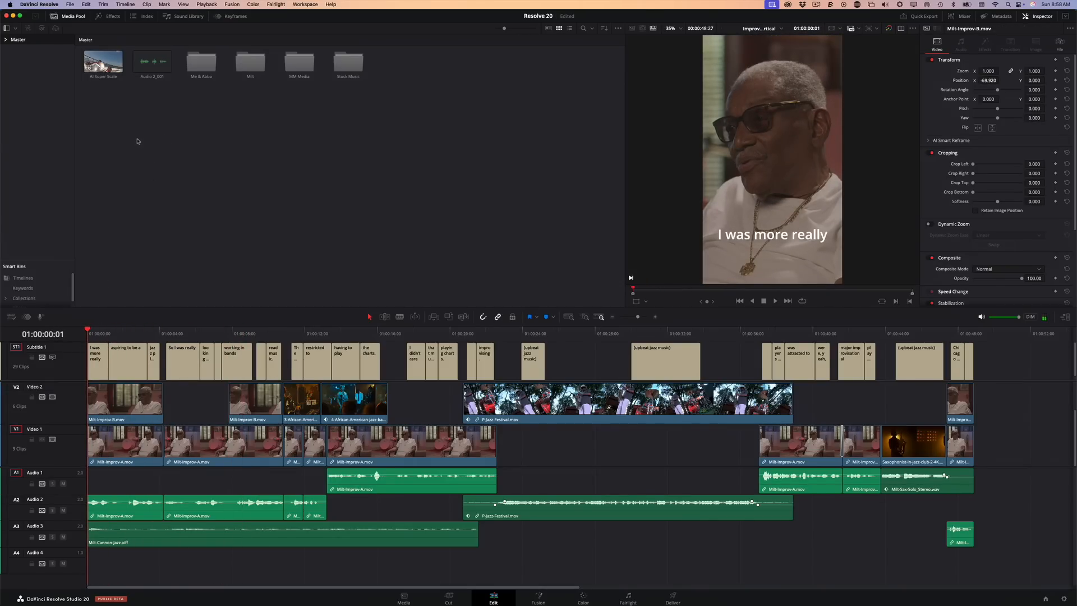
left_click(105, 16)
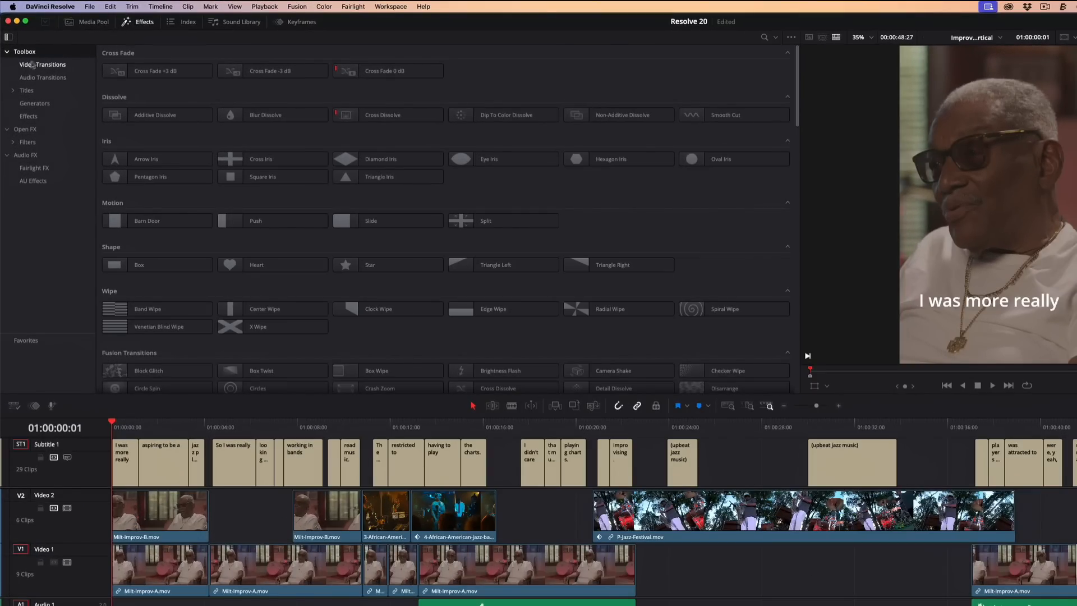
left_click(13, 91)
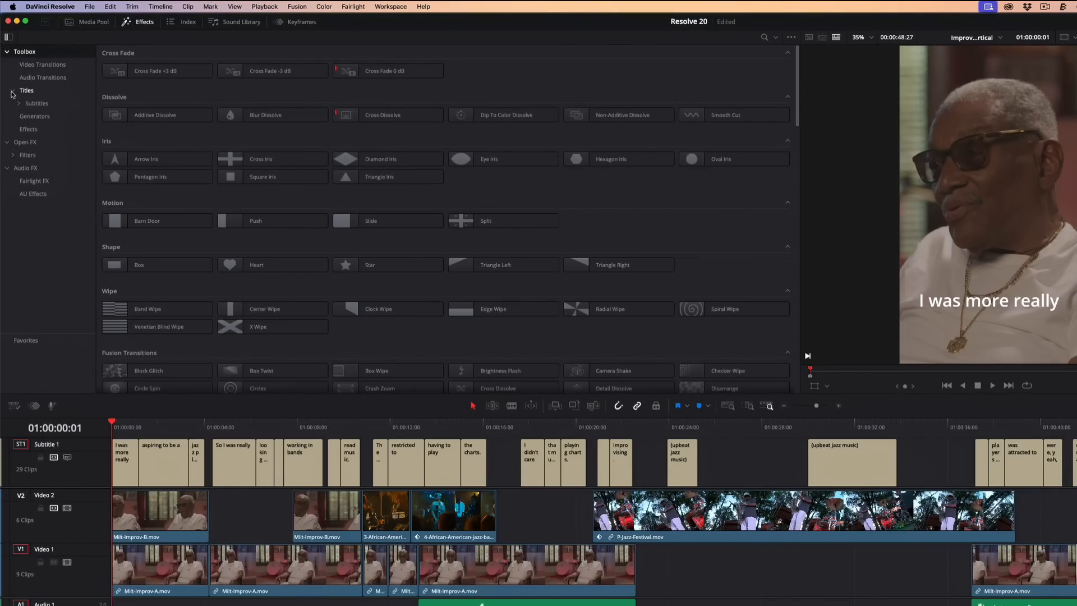
left_click(45, 104)
left_click(19, 104)
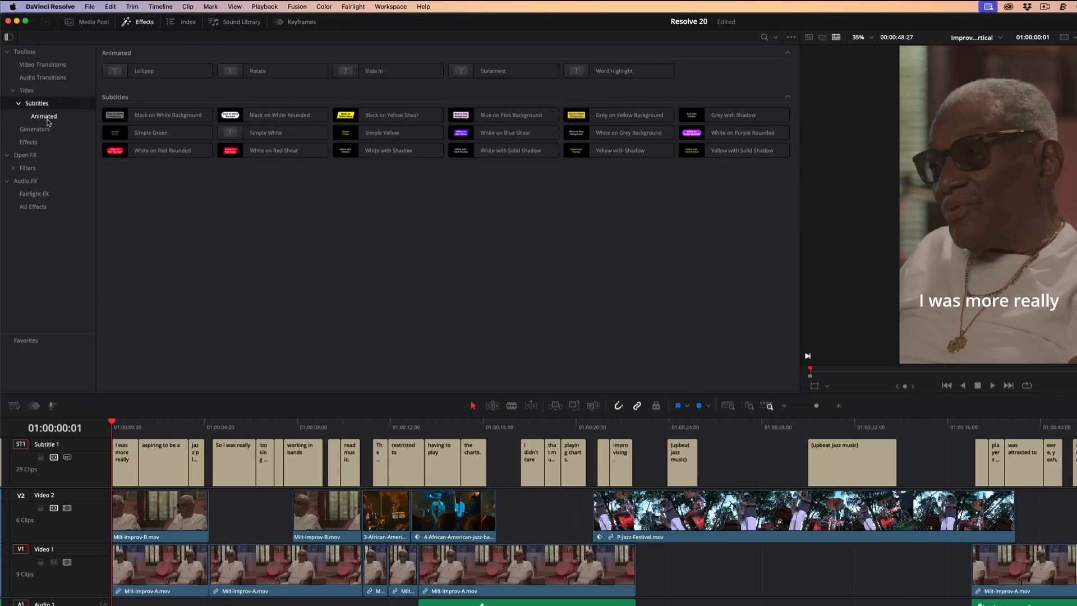
left_click(51, 119)
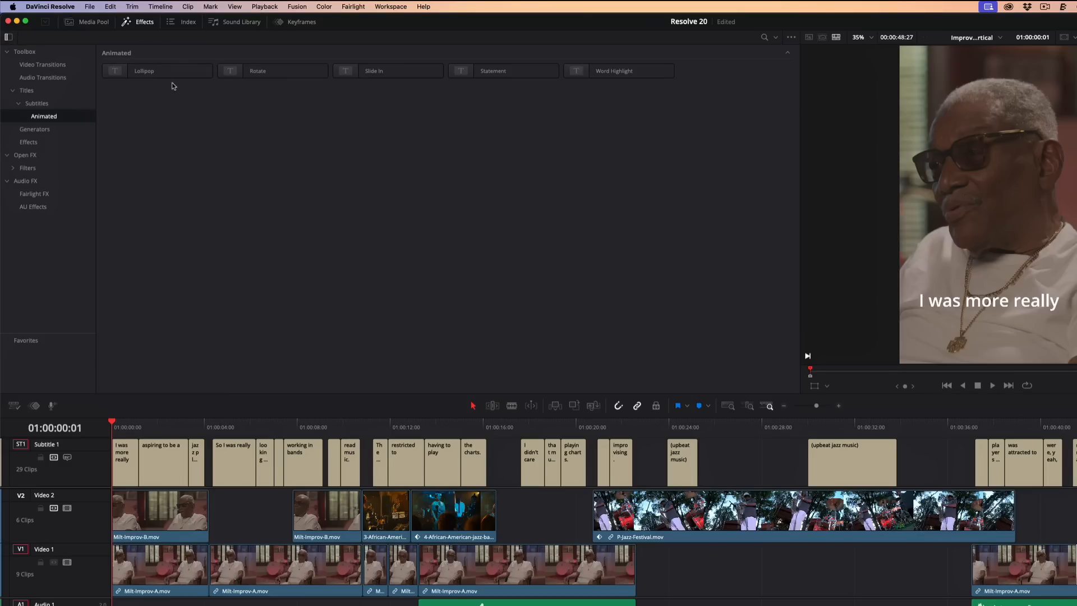
left_click_drag(169, 71, 90, 457)
Play the Lollipop-animated subtitles in the full-height vertical viewer, then return the playhead to the timeline's start
key("space")
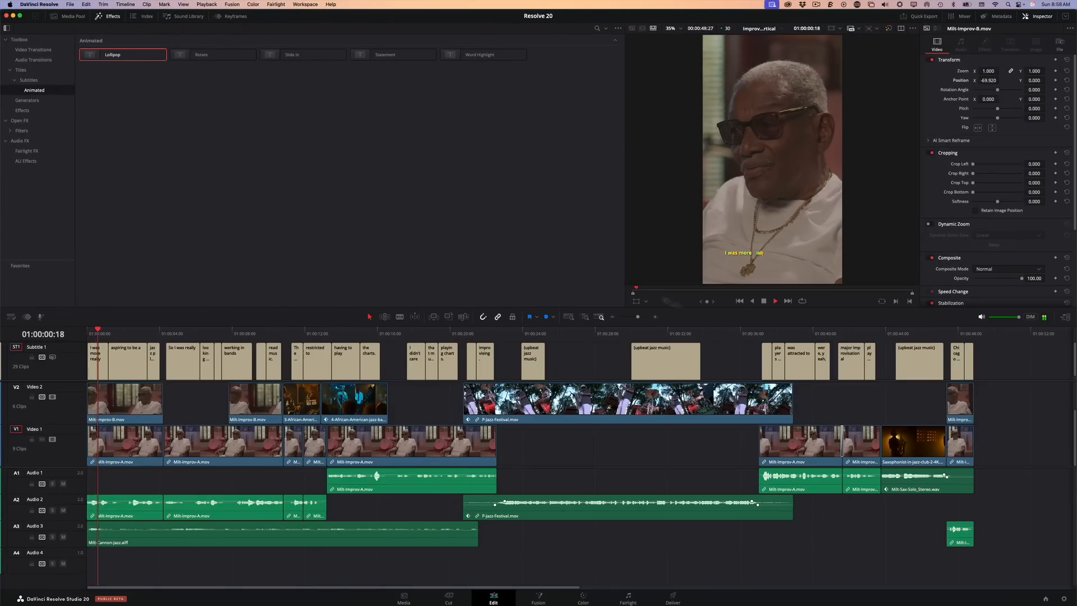
key("space")
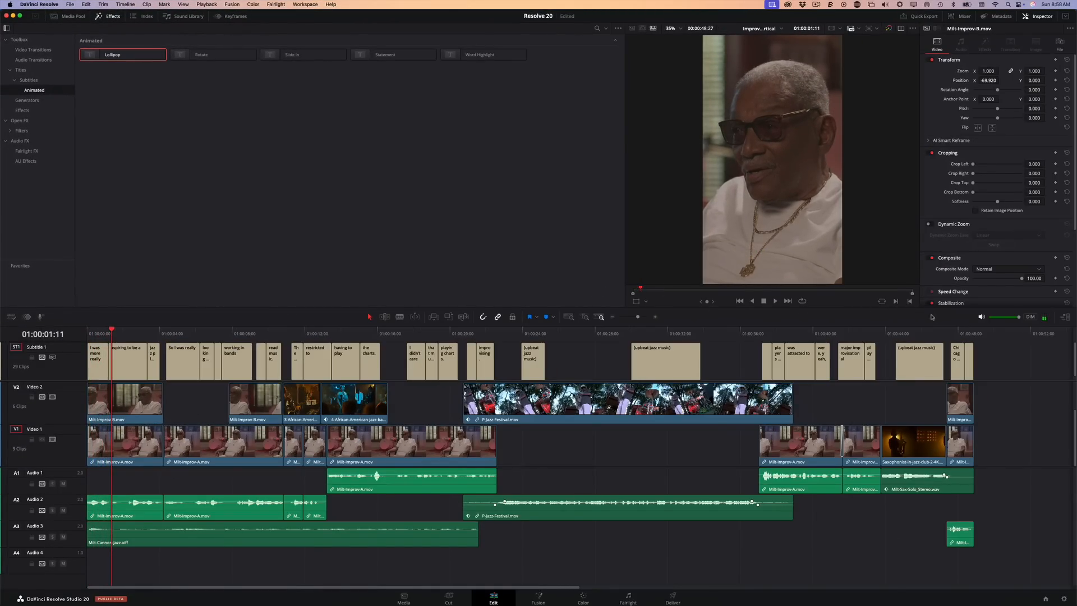
left_click(1067, 317)
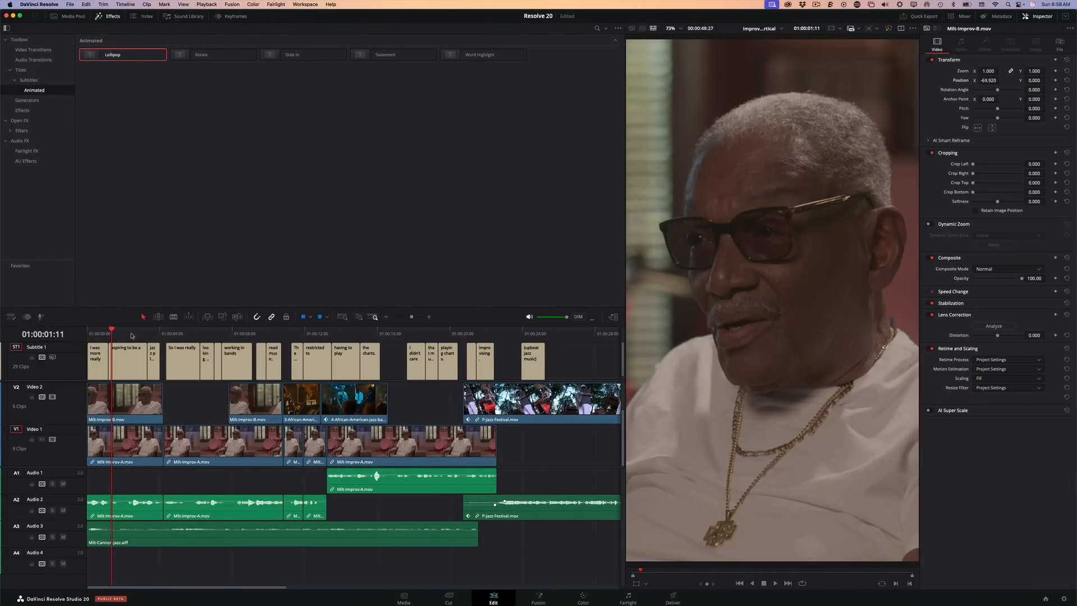
key("space")
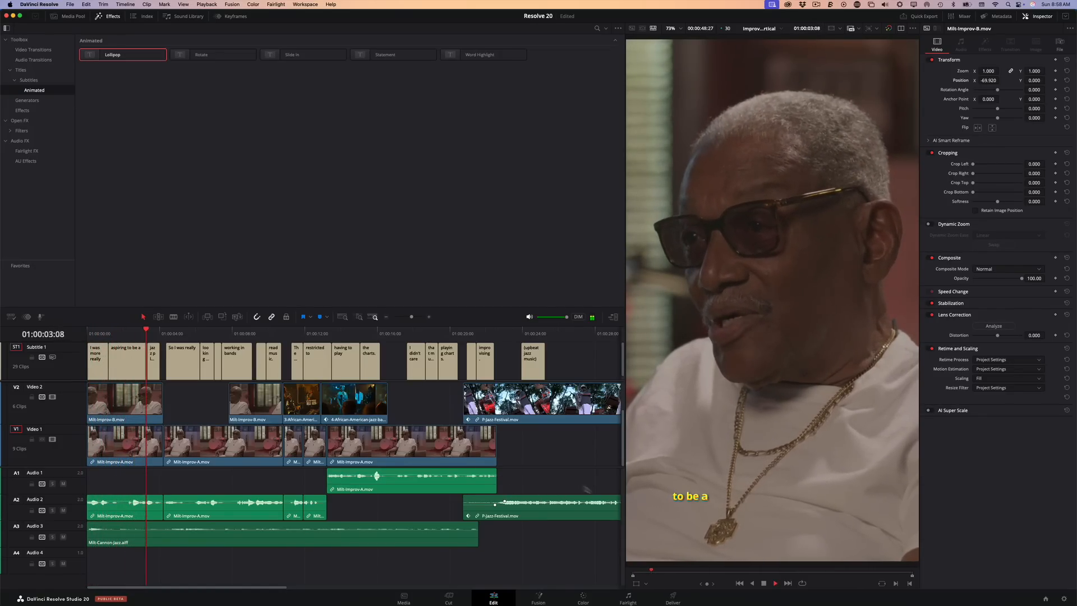
key("space")
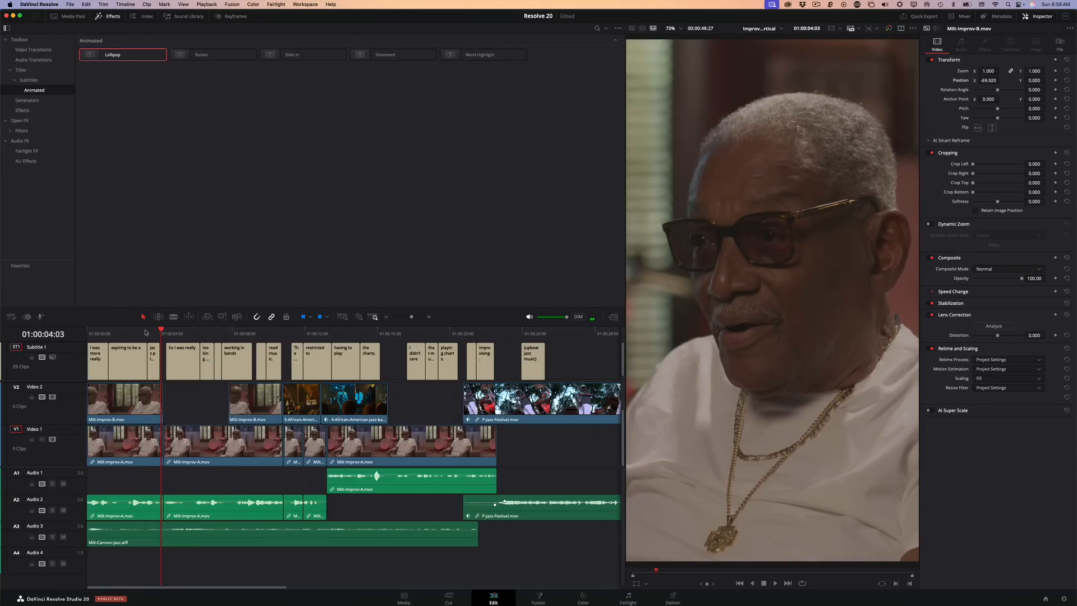
left_click(142, 334)
left_click_drag(142, 334, 84, 342)
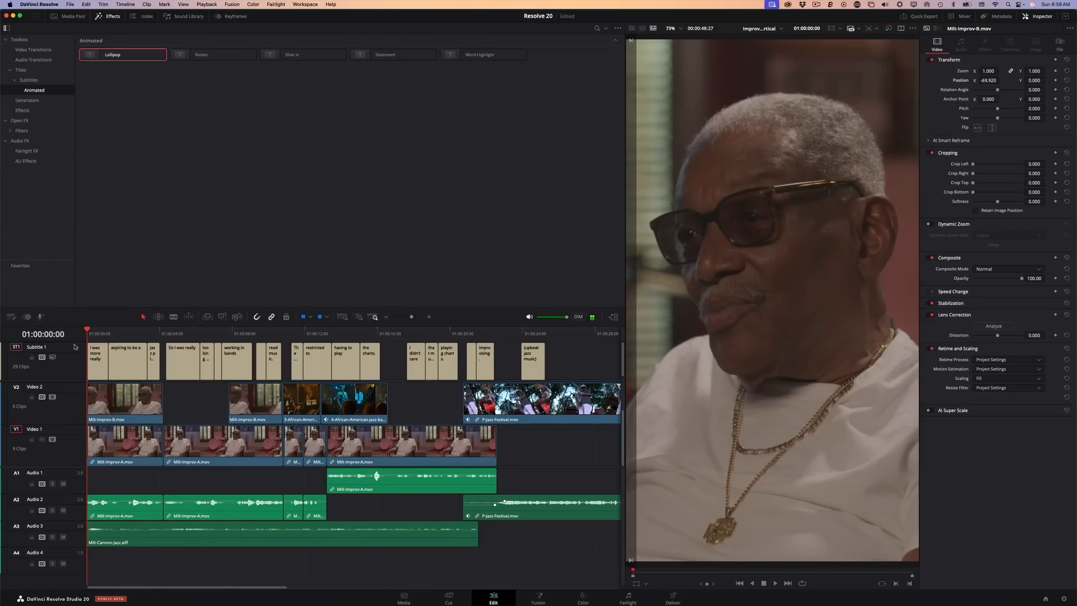
Open the Subtitle 1 track's style settings and enlarge the Lollipop text to size 0.126, checking it on a visible caption
left_click(69, 359)
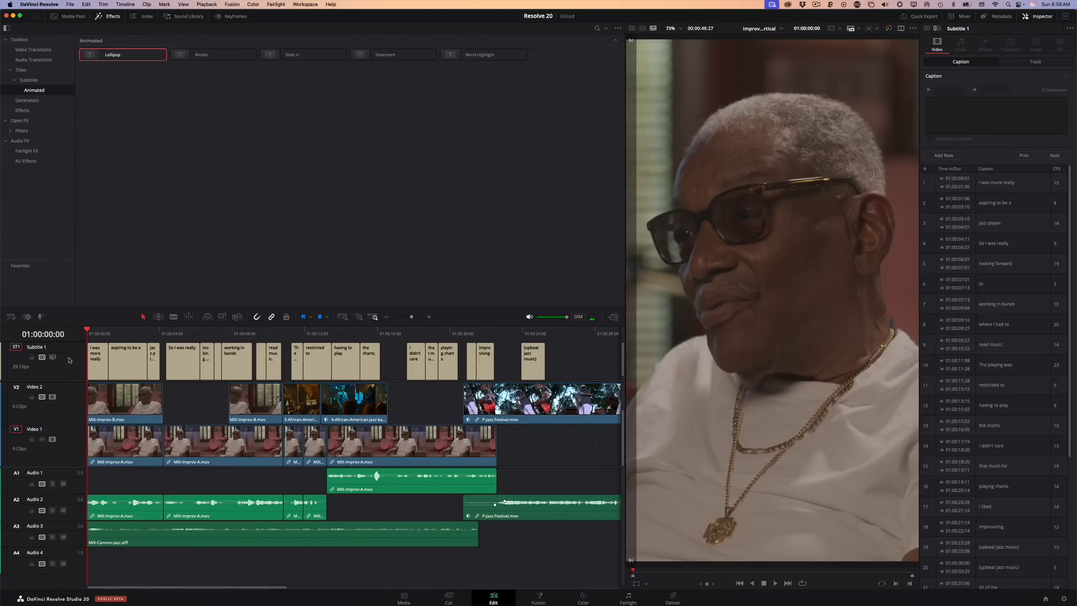
left_click(1027, 62)
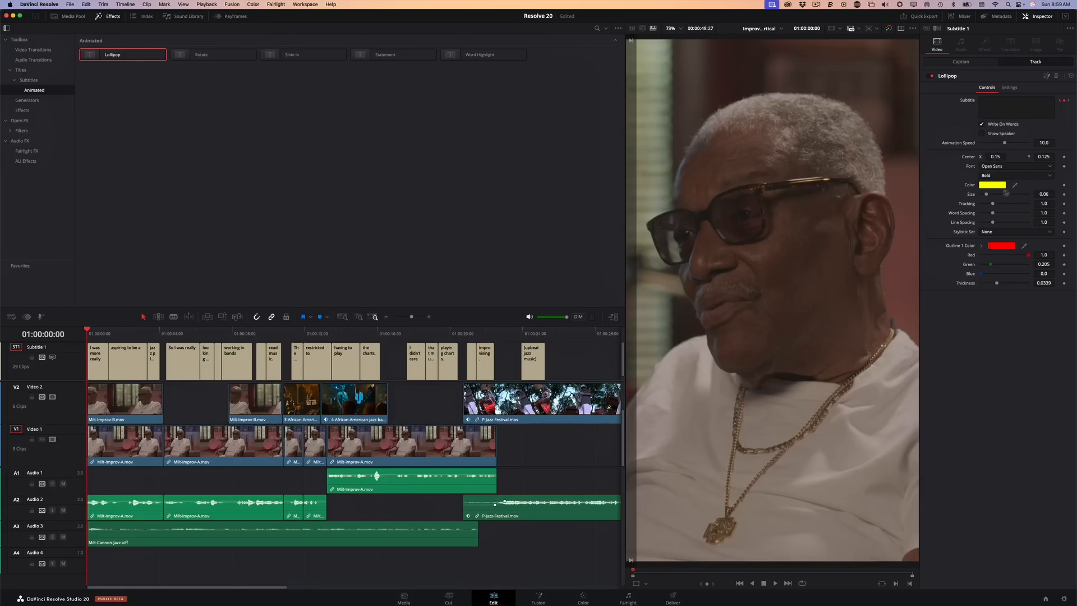
left_click(95, 333)
left_click_drag(94, 333, 194, 341)
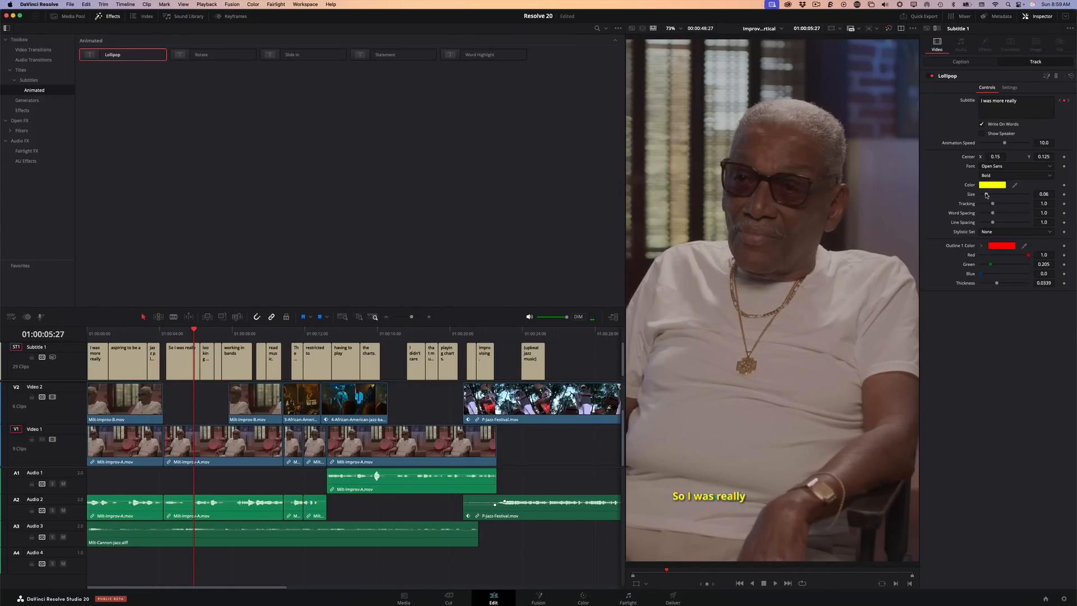
left_click_drag(987, 195, 993, 194)
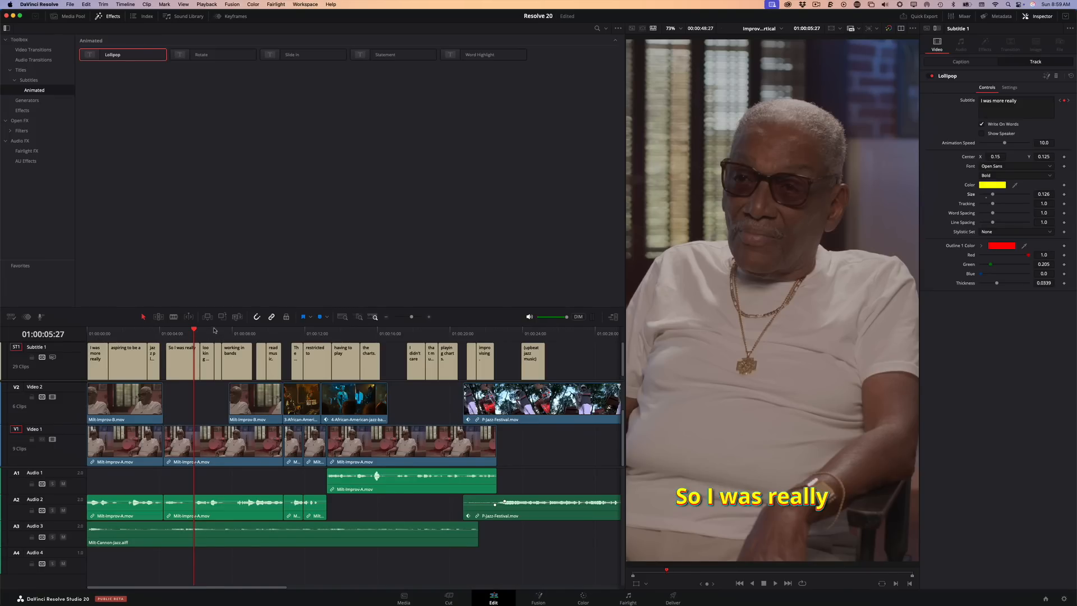
Play the enlarged Lollipop subtitles from near the timeline's start to review the animation
left_click_drag(194, 331, 93, 333)
key("space")
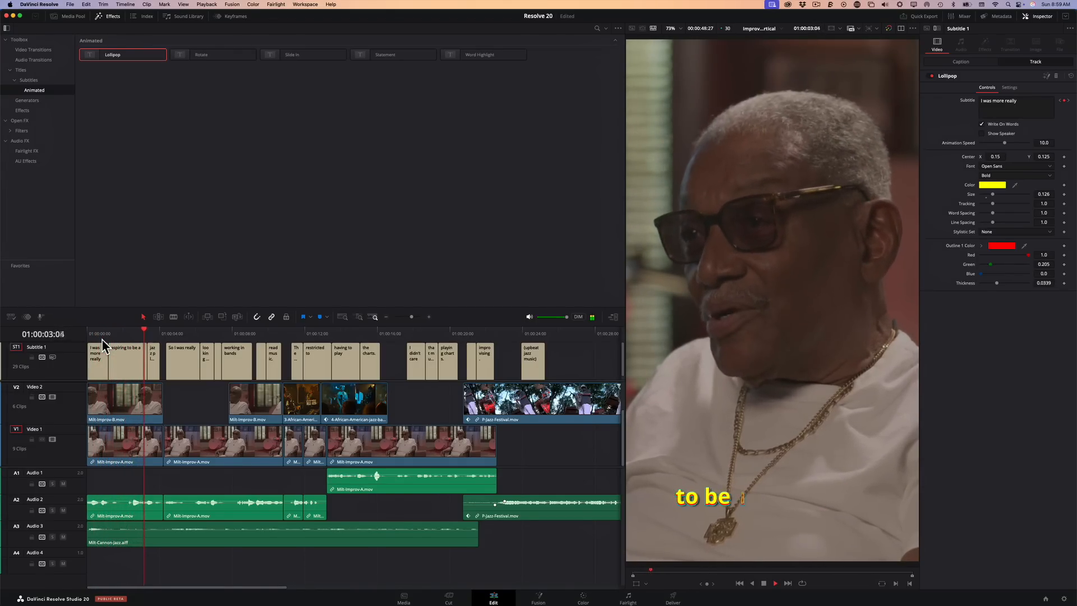
key("space")
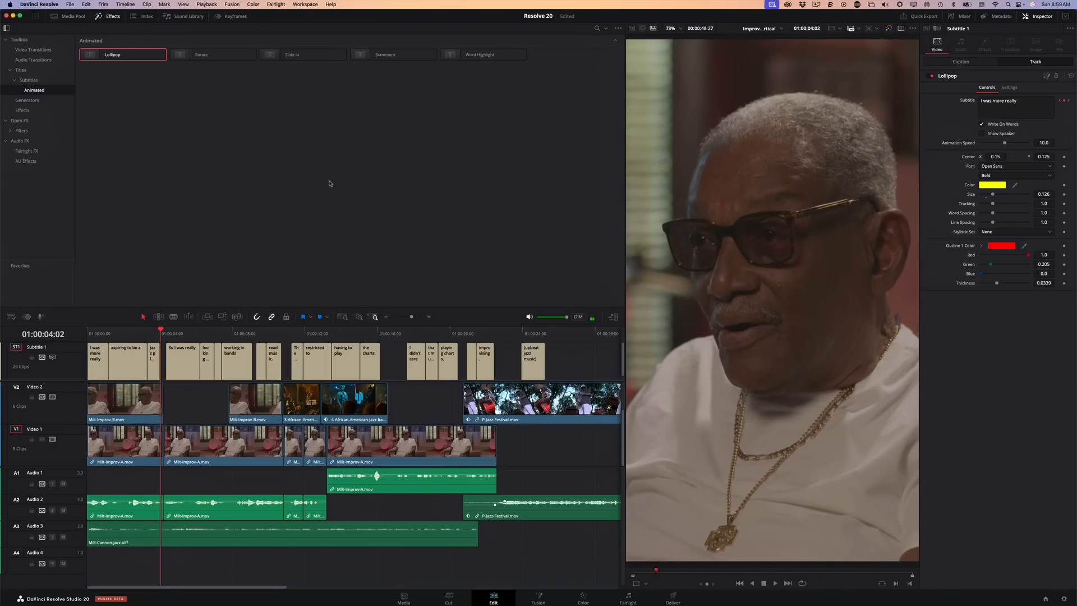
left_click(330, 183)
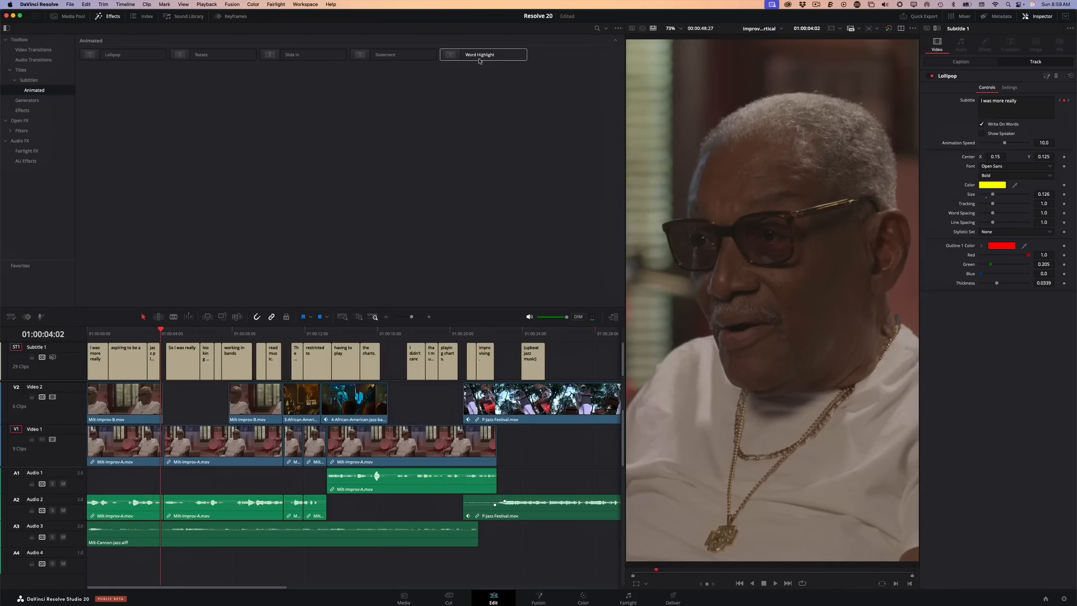
Replace the Subtitle 1 track's animation with Word Highlight and set its text size to 0.1339
left_click_drag(481, 54, 177, 351)
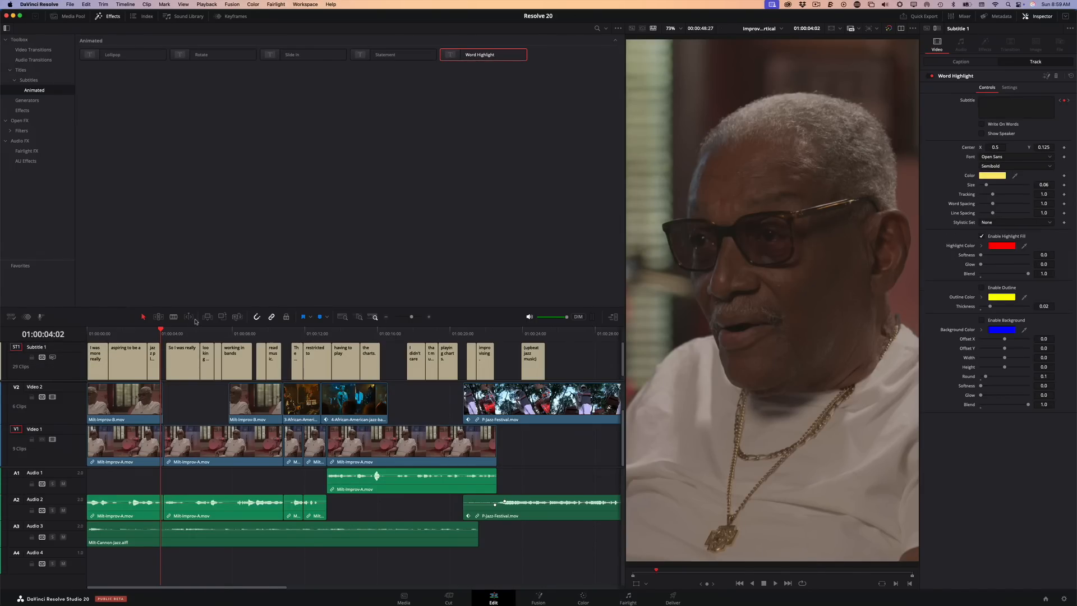
key("Home")
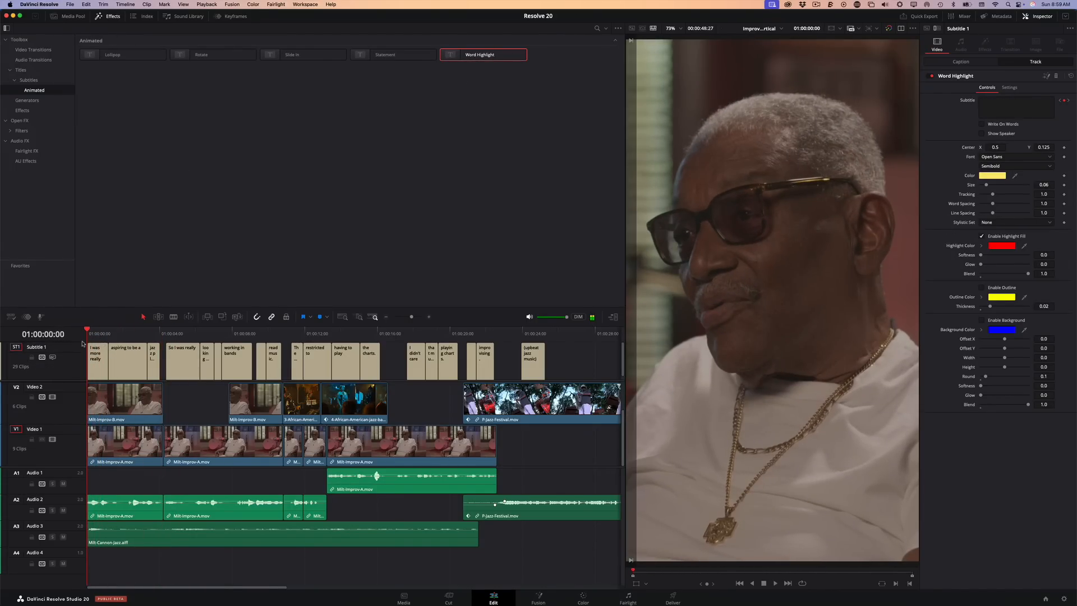
key("space")
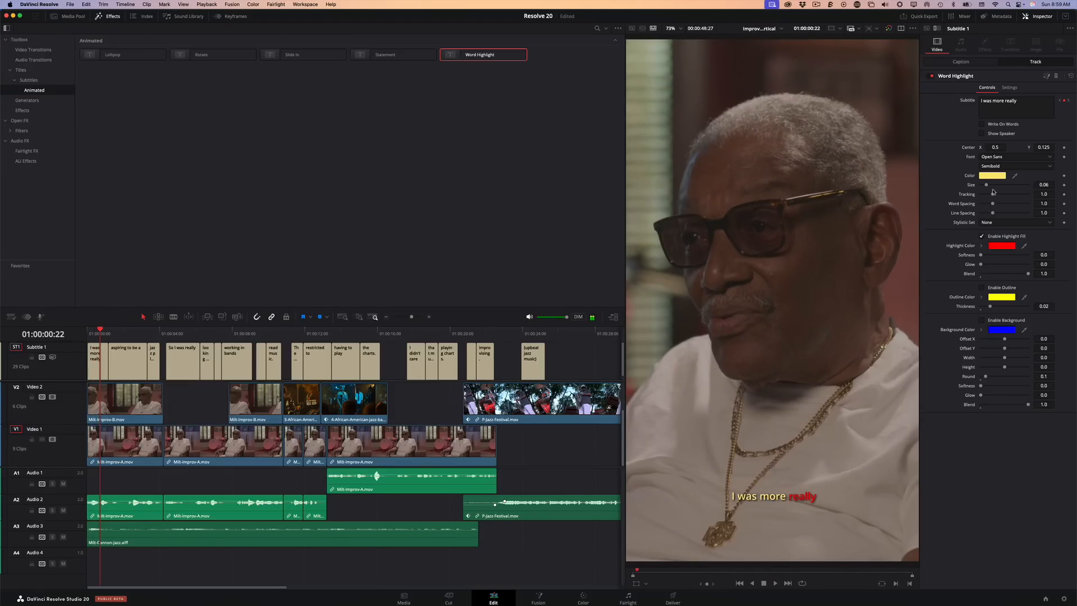
left_click_drag(995, 184, 995, 188)
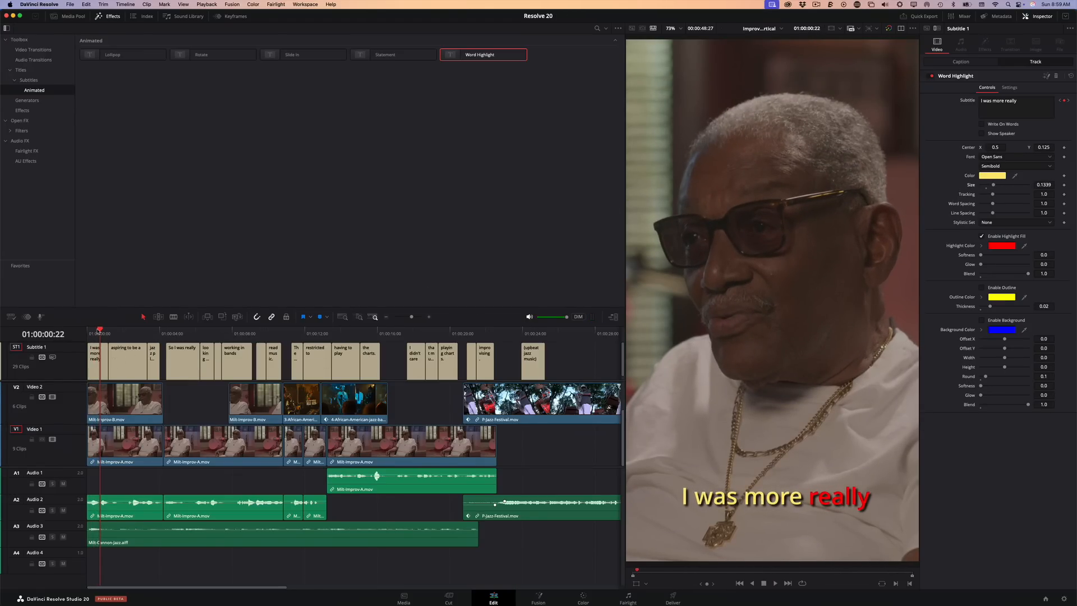
Play and scrub the opening Word Highlight captions to examine how each spoken word is highlighted
key("space")
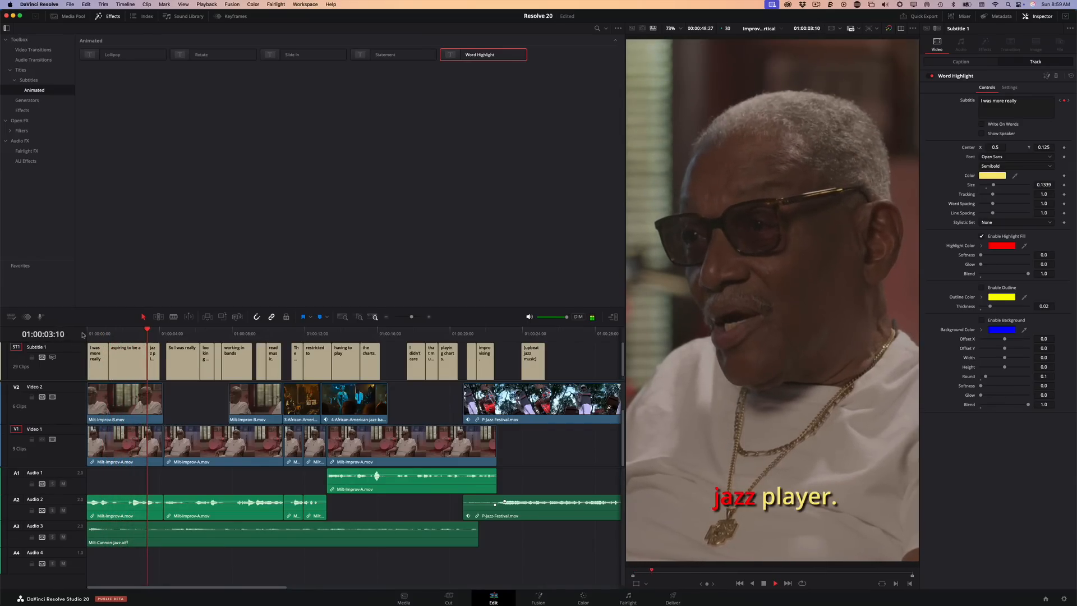
key("space")
left_click(116, 333)
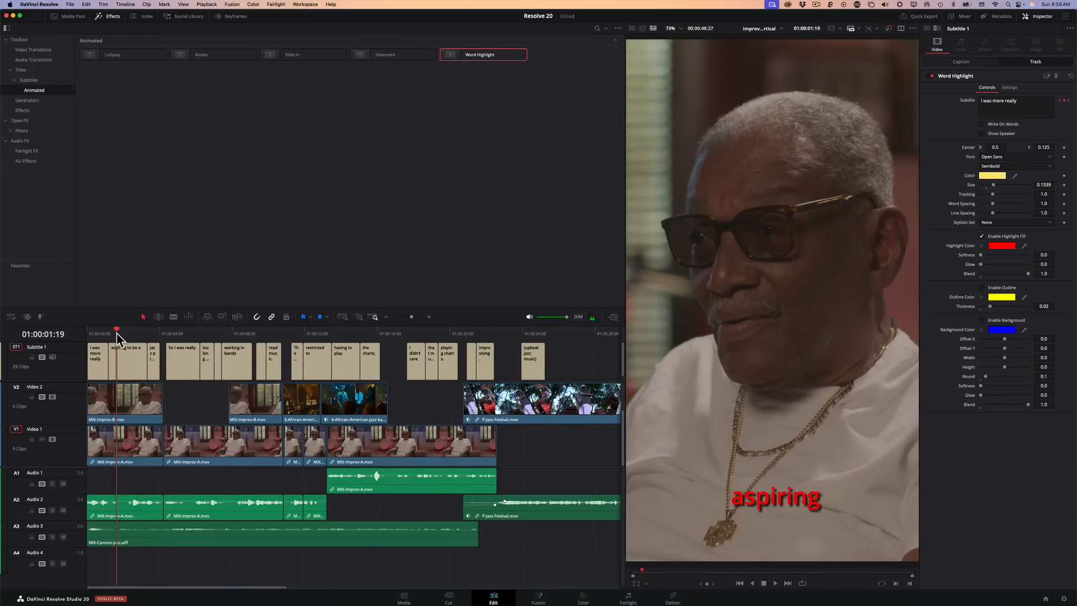
left_click_drag(117, 333, 122, 334)
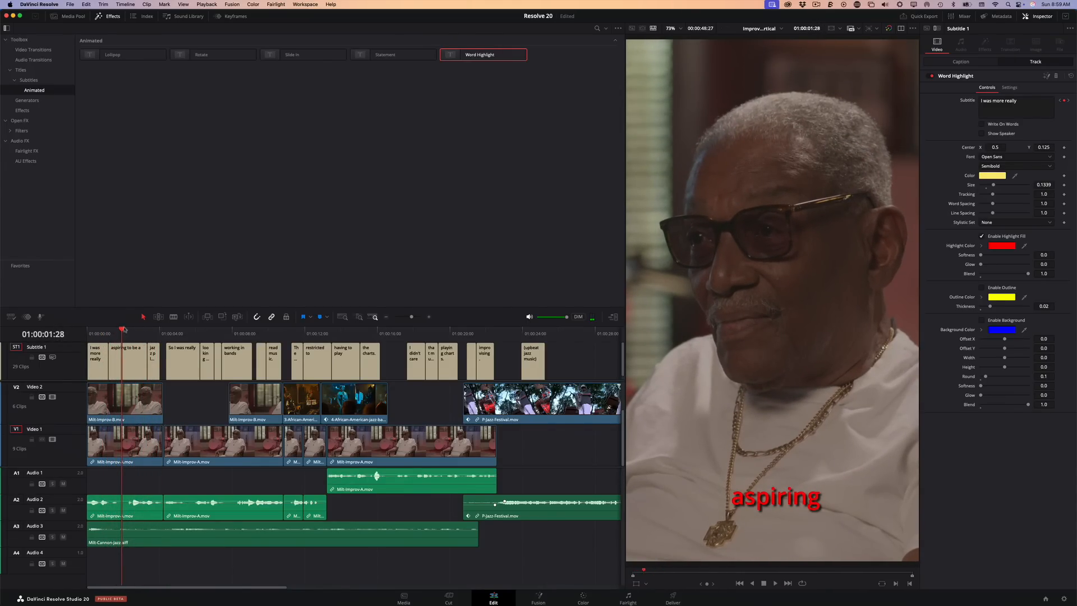
left_click(95, 334)
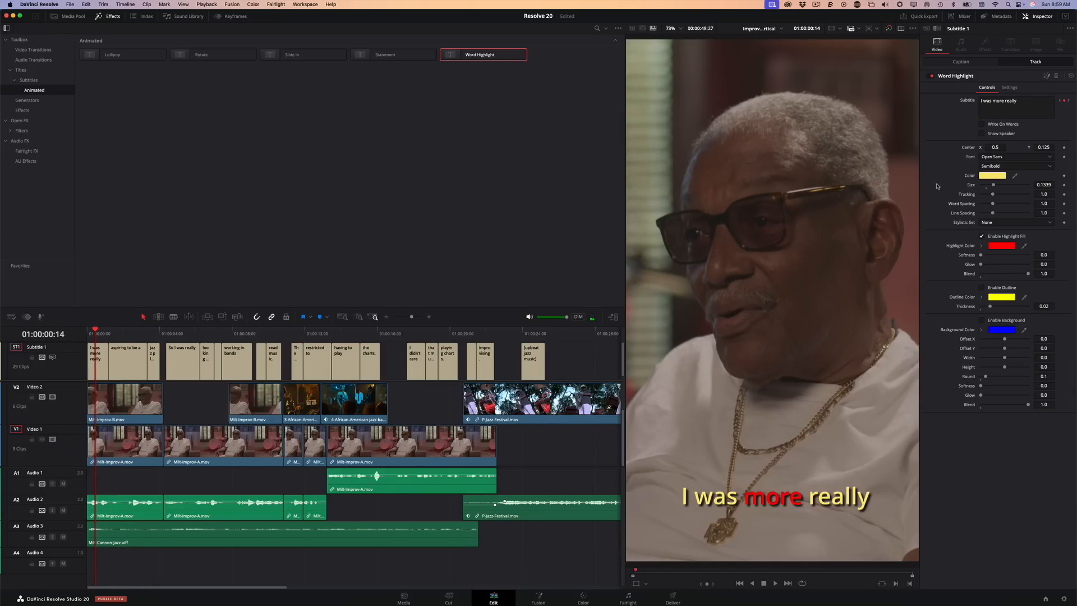
left_click(995, 175)
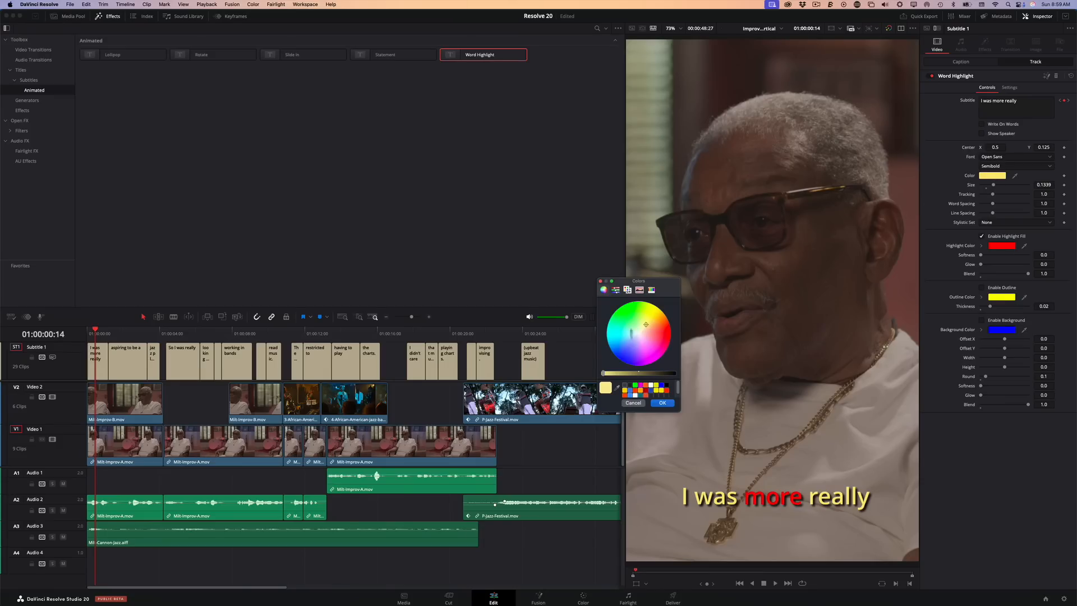
left_click_drag(637, 337, 637, 335)
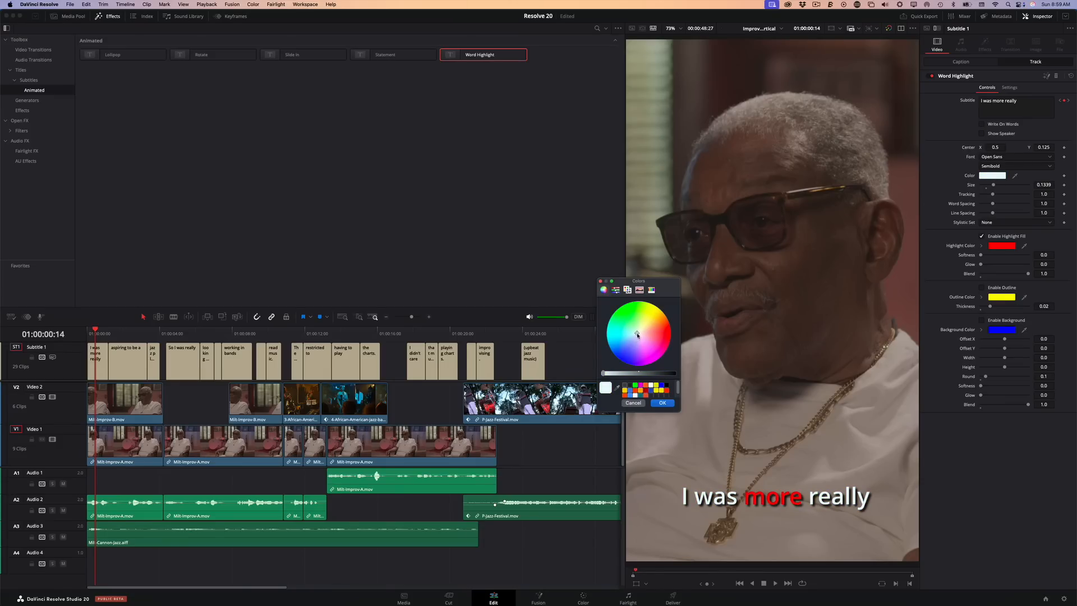
left_click(600, 282)
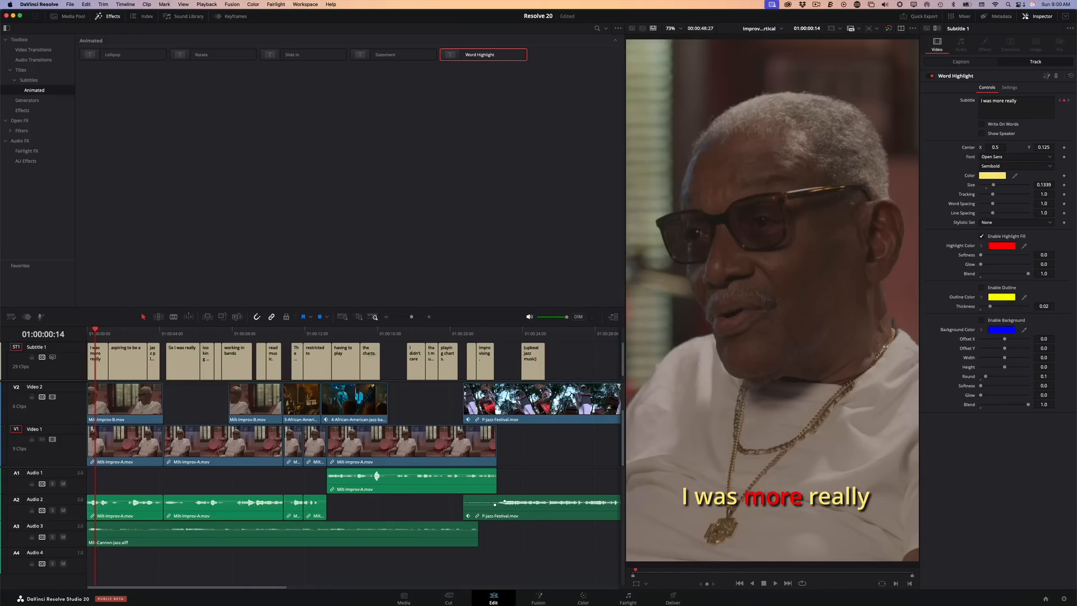
Change the Word Highlight base text color to near-white and play the captions to check it
left_click(992, 176)
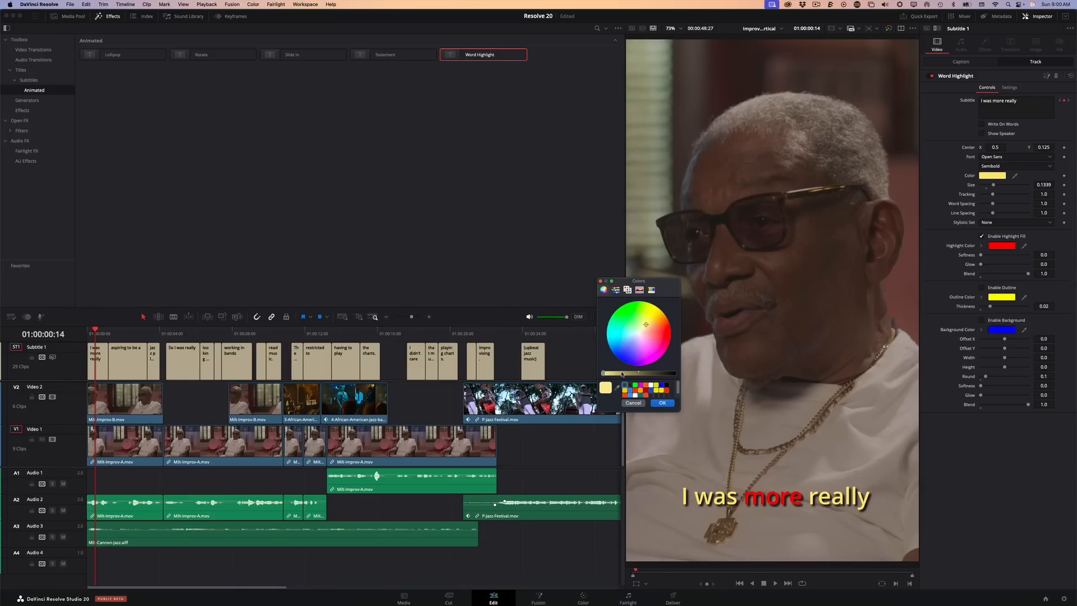
left_click_drag(640, 326, 642, 336)
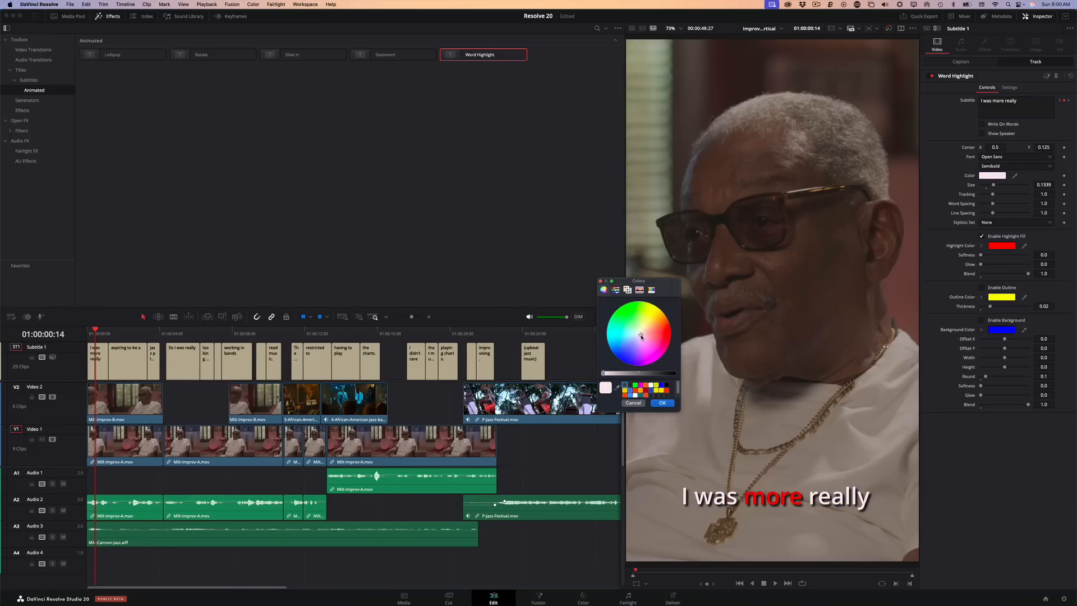
left_click(663, 403)
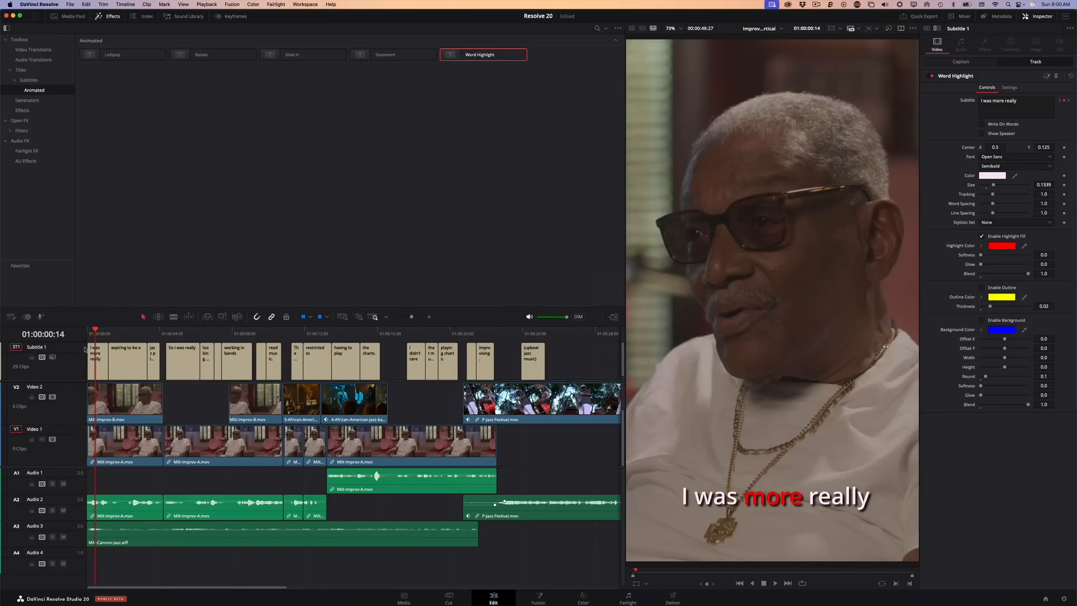
key("space")
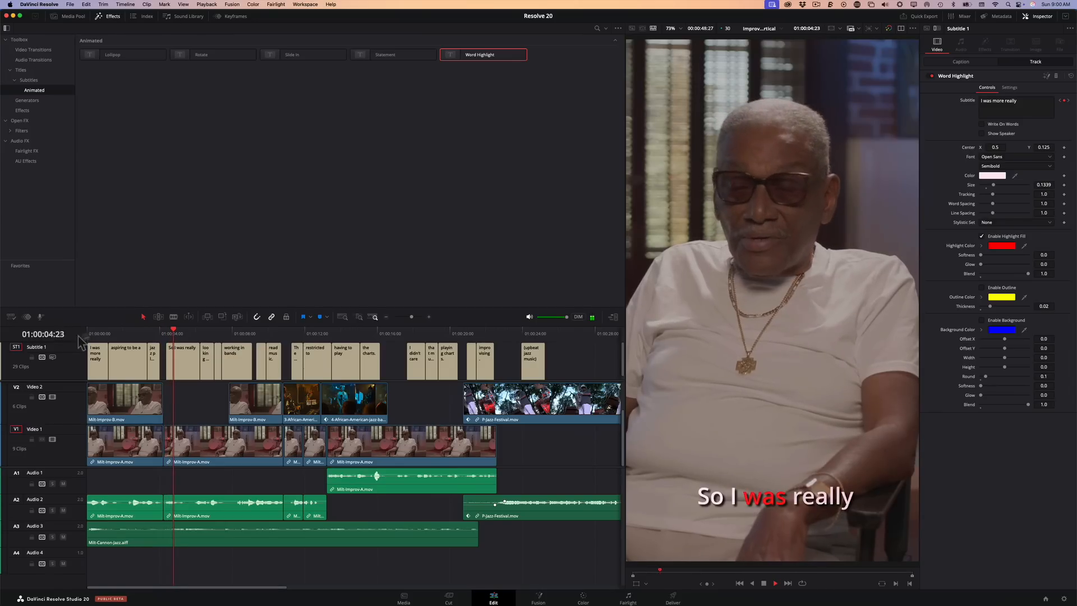
key("space")
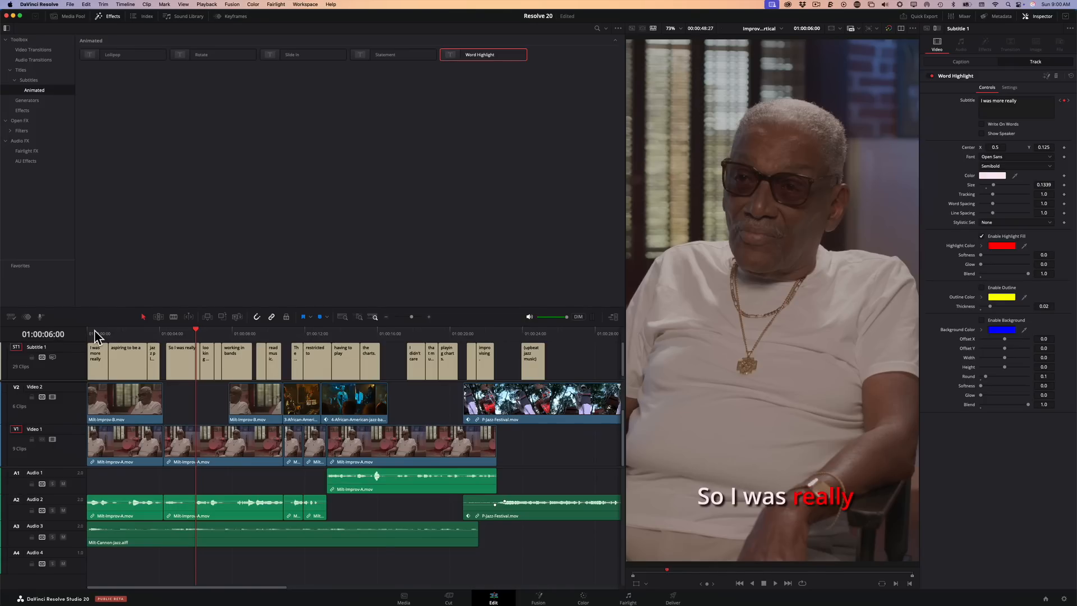
Raise the subtitles to a Center Y of 0.293 and preview them over the following clips
left_click_drag(1039, 149, 1068, 148)
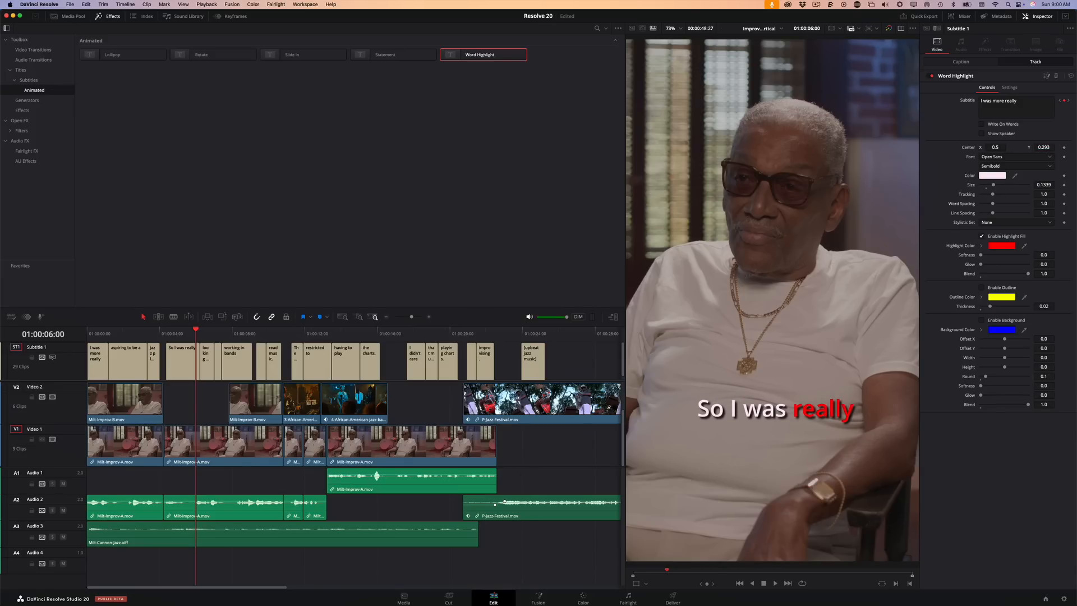
key("space")
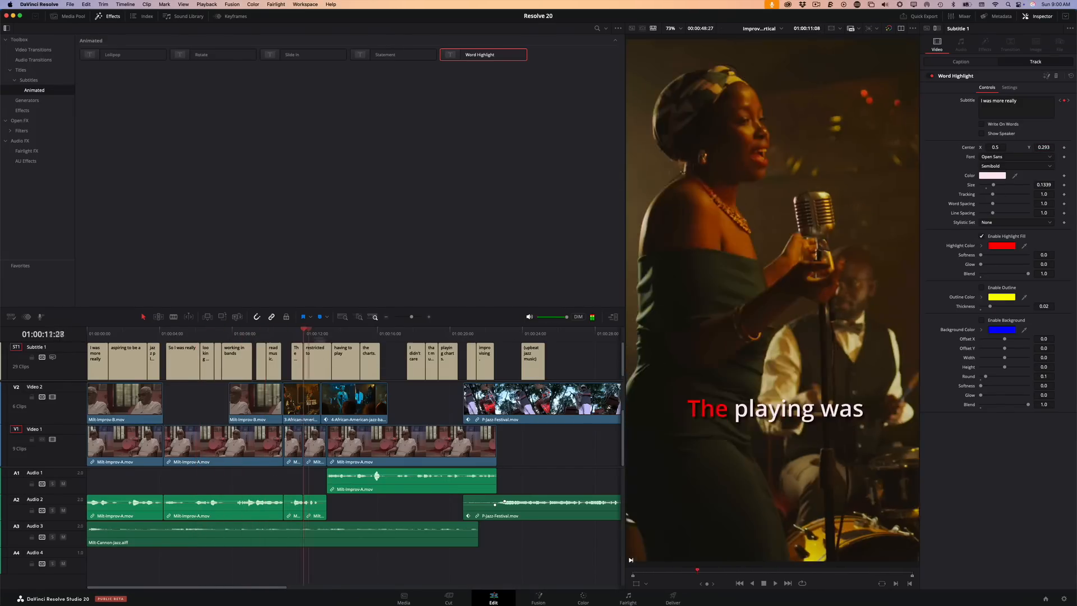
left_click_drag(252, 333, 446, 333)
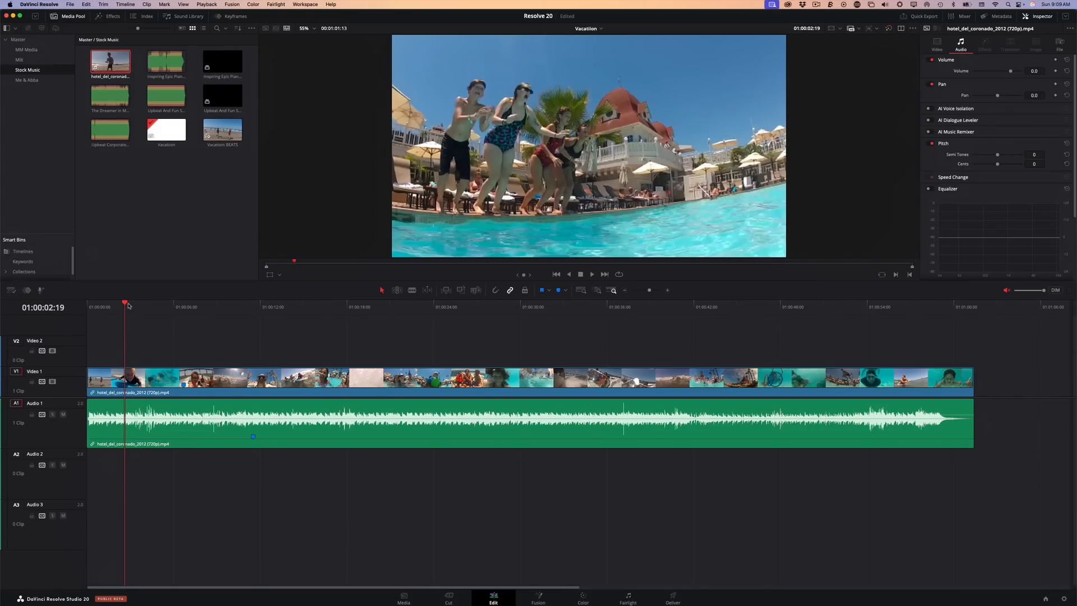
Add Upbeat And Fun Summer Ukulele.wav to Audio 2 at the start of the vacation timeline and fit the whole timeline in view
left_click_drag(140, 307, 277, 336)
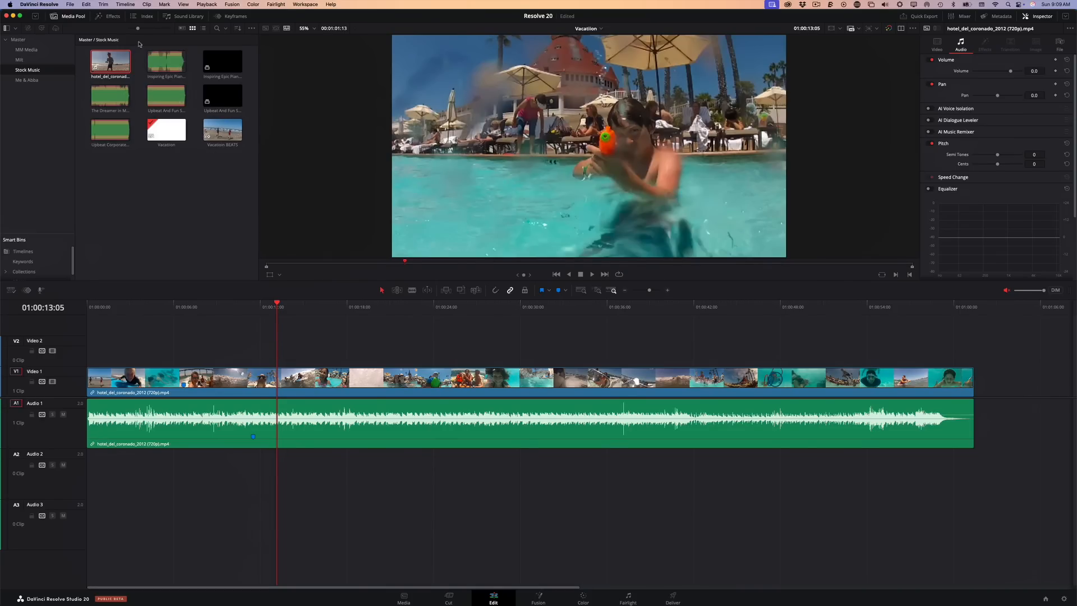
left_click(172, 96)
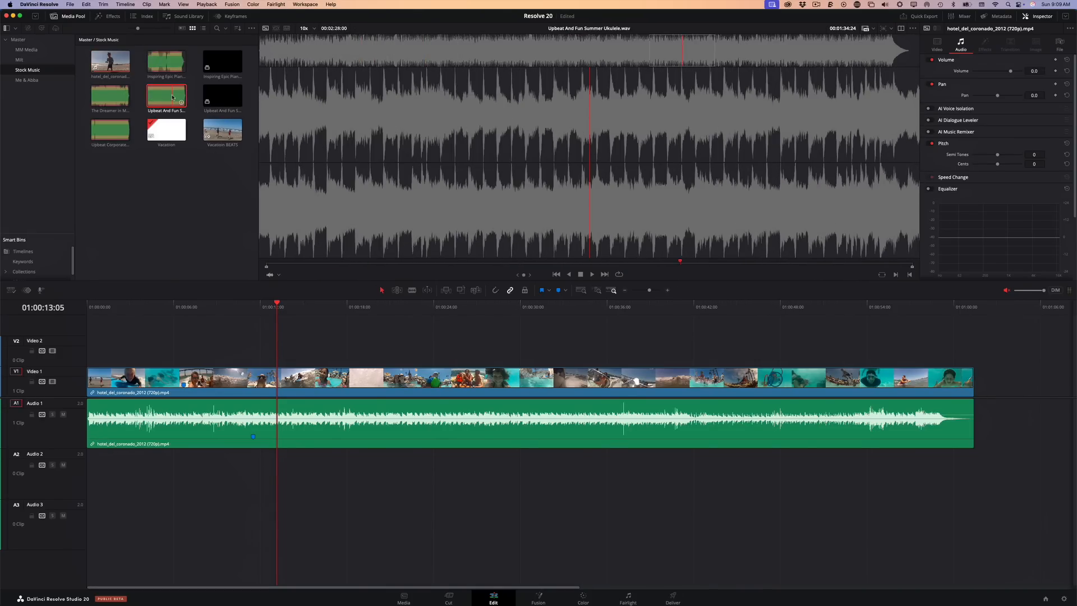
left_click_drag(172, 96, 75, 464)
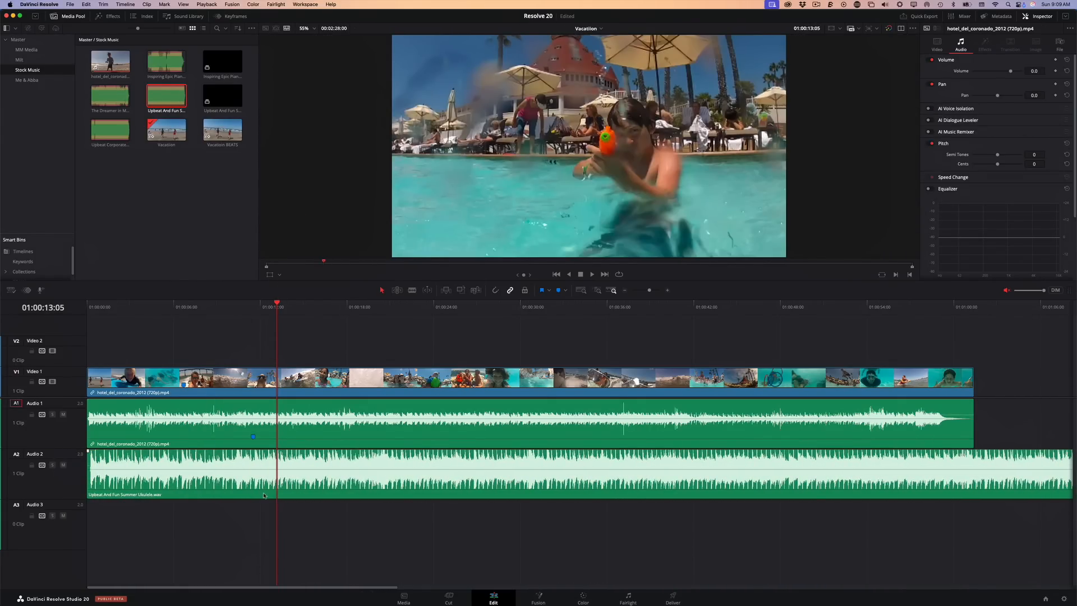
key("shift+z")
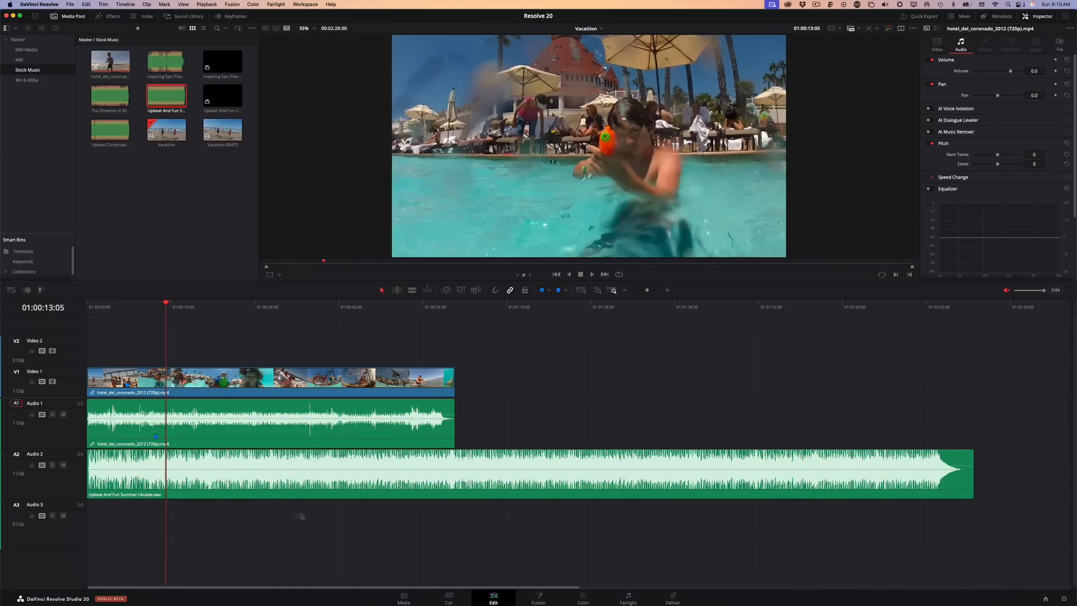
Enable Live Trim in the ukulele clip's AI Music Editor and shorten the clip to about 57 seconds, near the video's end
left_click(311, 482)
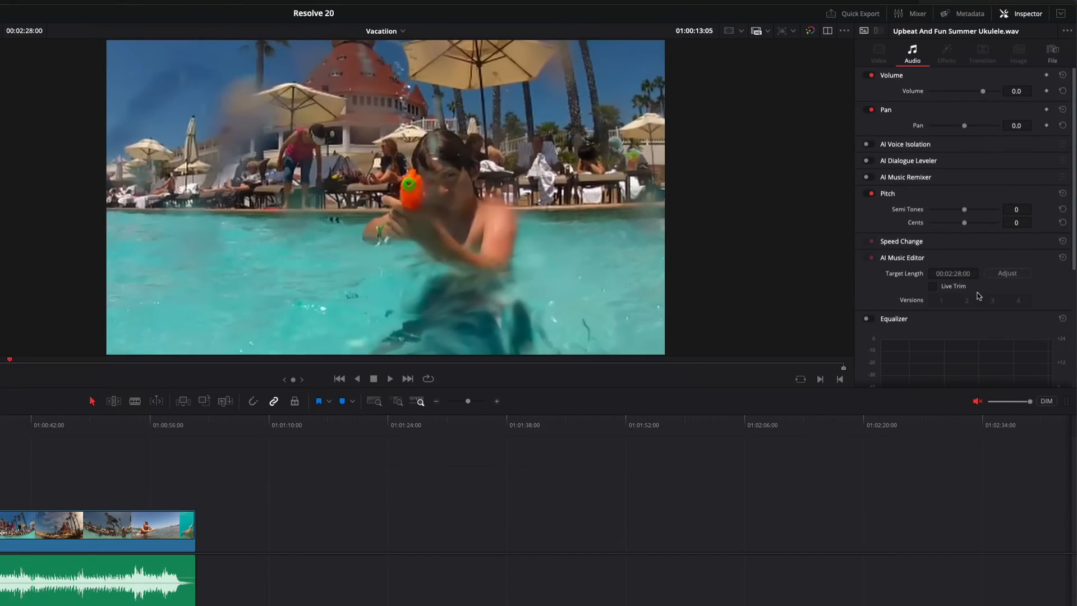
left_click(964, 273)
left_click(933, 286)
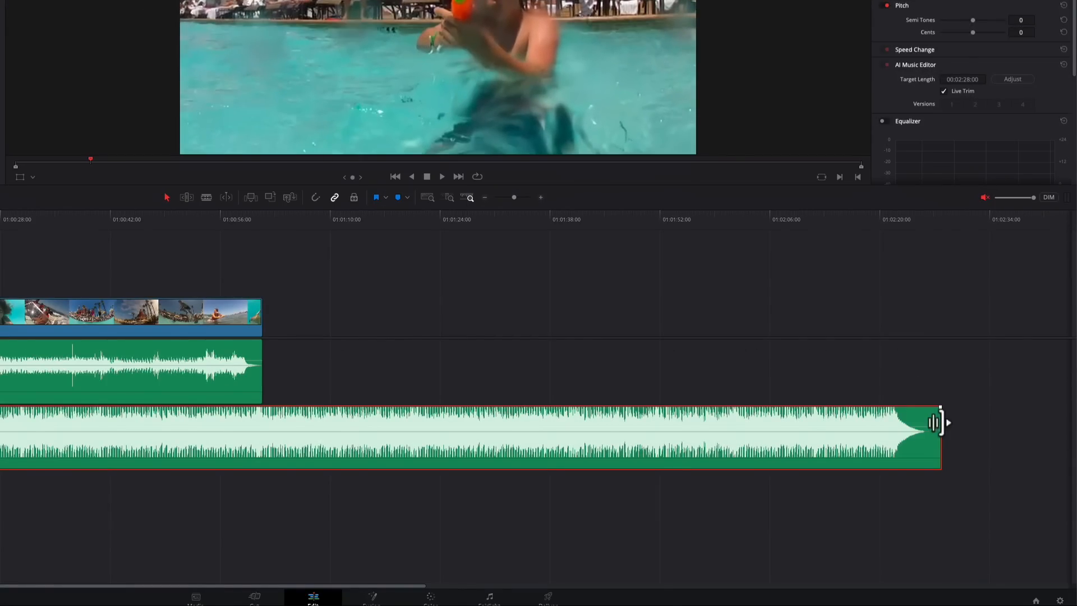
left_click_drag(934, 422, 261, 433)
key("n")
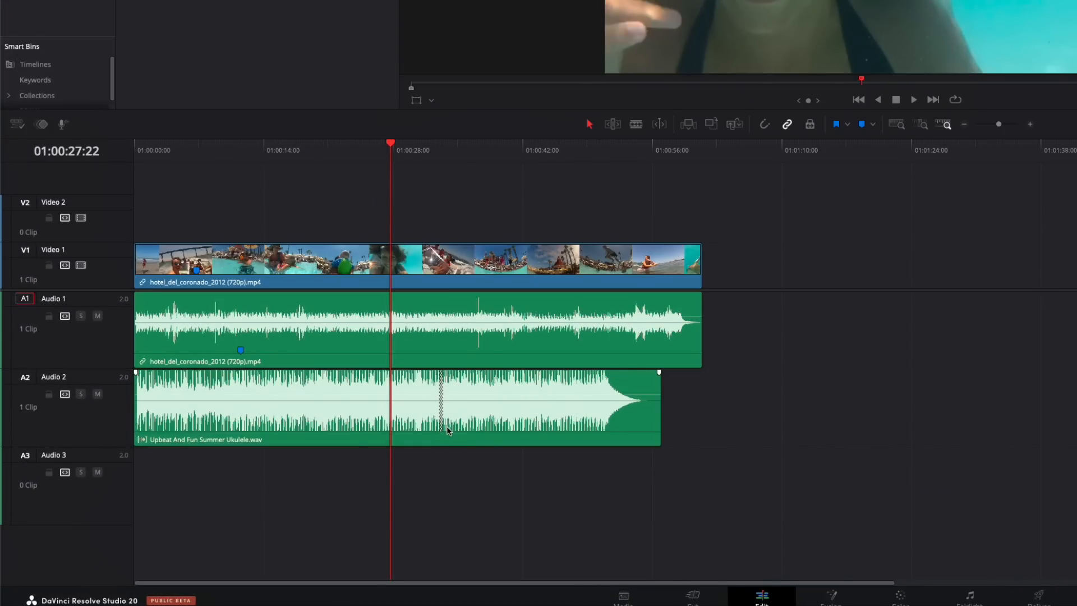
Solo Audio 2 and play the music from just before the AI edit point in the ukulele clip
left_click(415, 156)
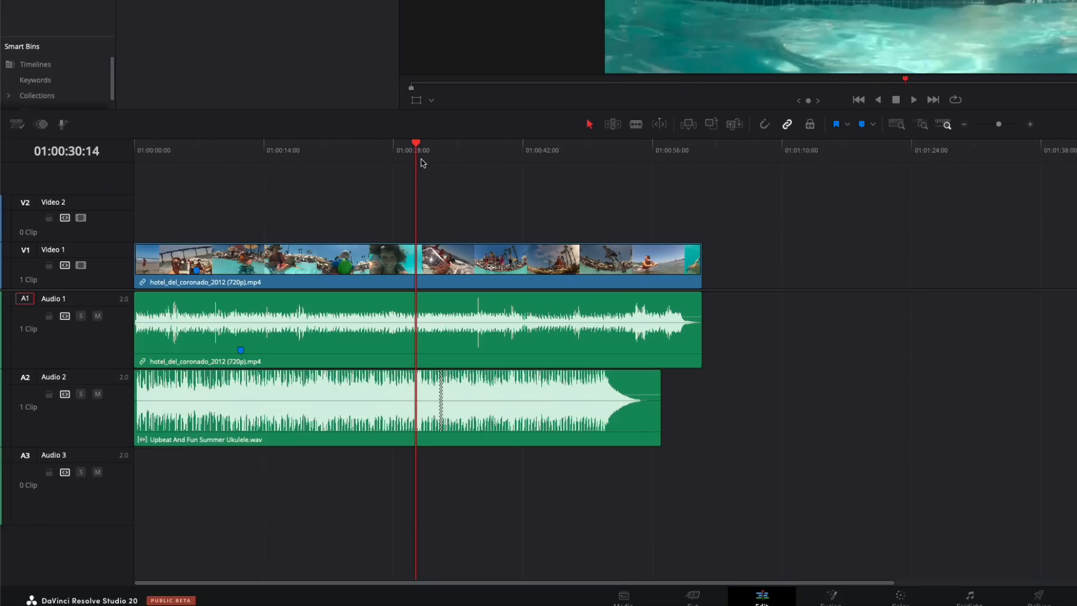
left_click(80, 395)
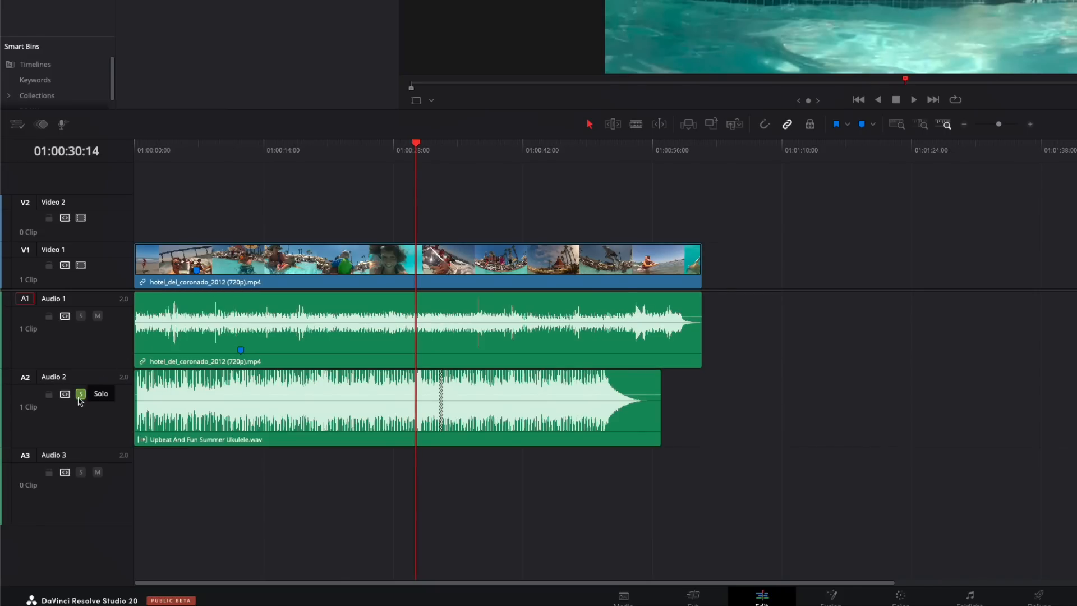
key("space")
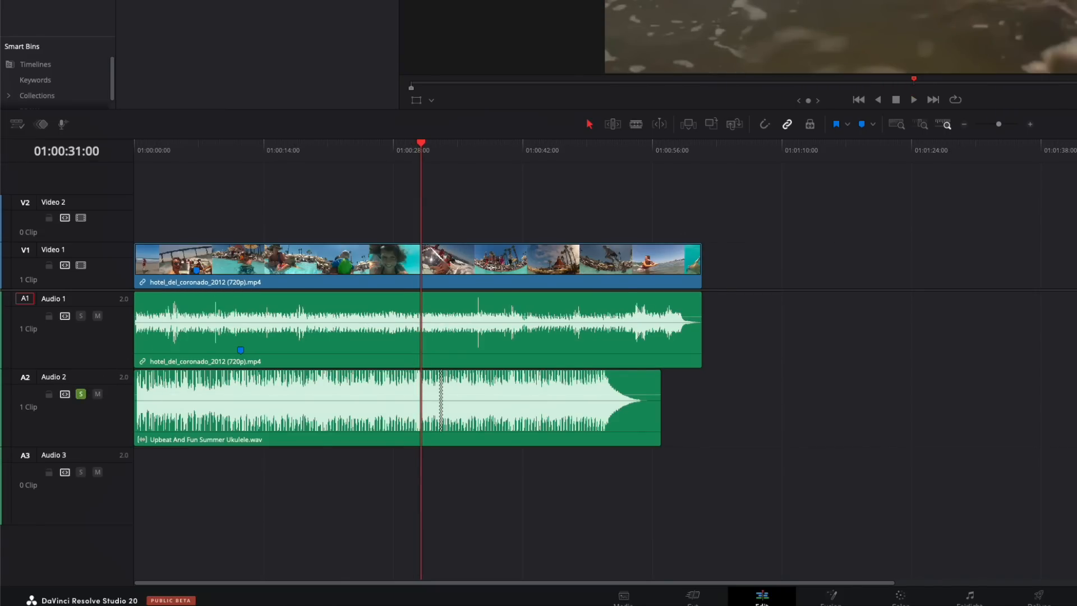
Replay the soloed ukulele music from about 01:00:30:03 across its AI edit point
left_click(410, 153)
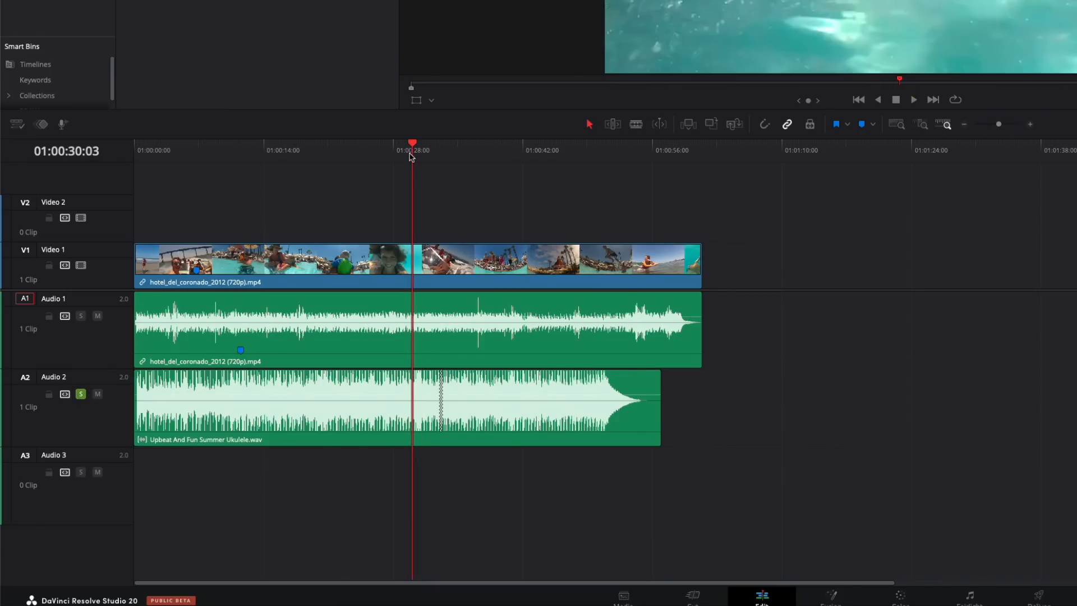
key("space")
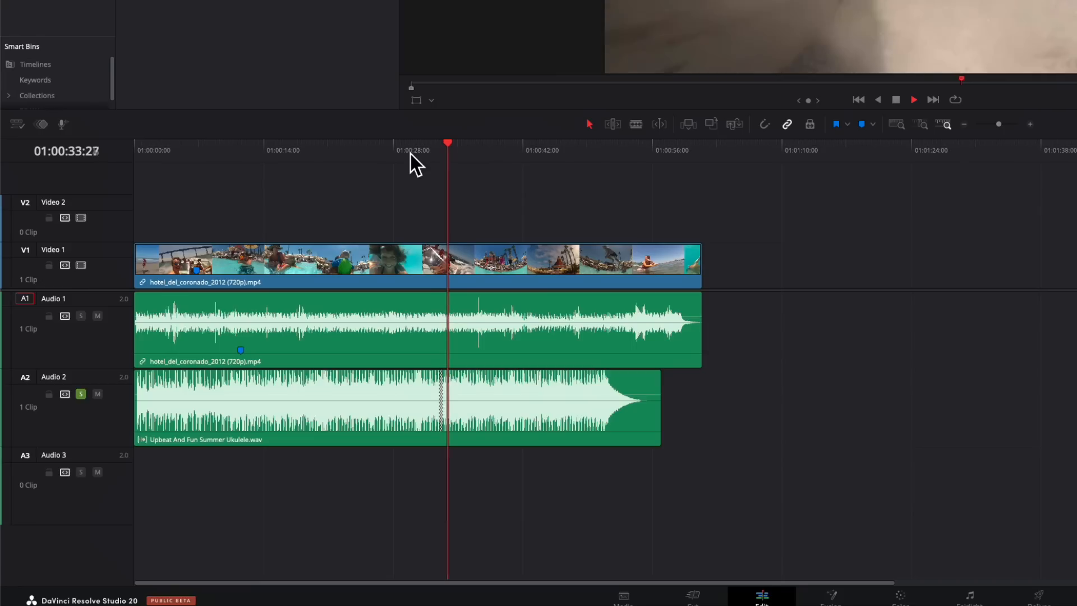
key("space")
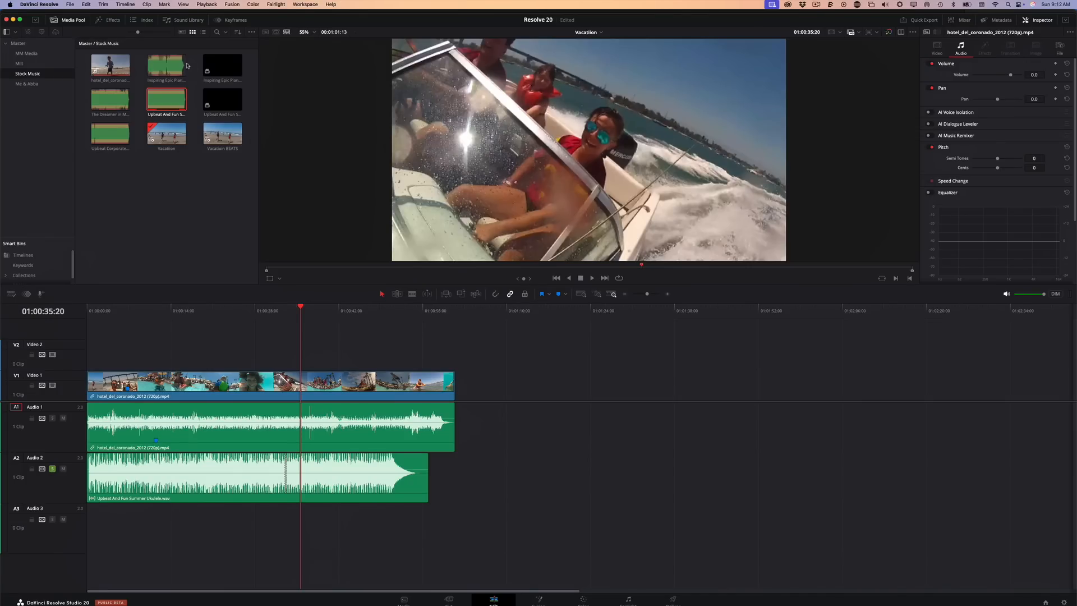
Add Inspiring Epic Piano and Orchestra - hip hop.wav to Audio 3 at the timeline start and shorten it to about 1:06 with Live Trim
left_click_drag(181, 65, 102, 527)
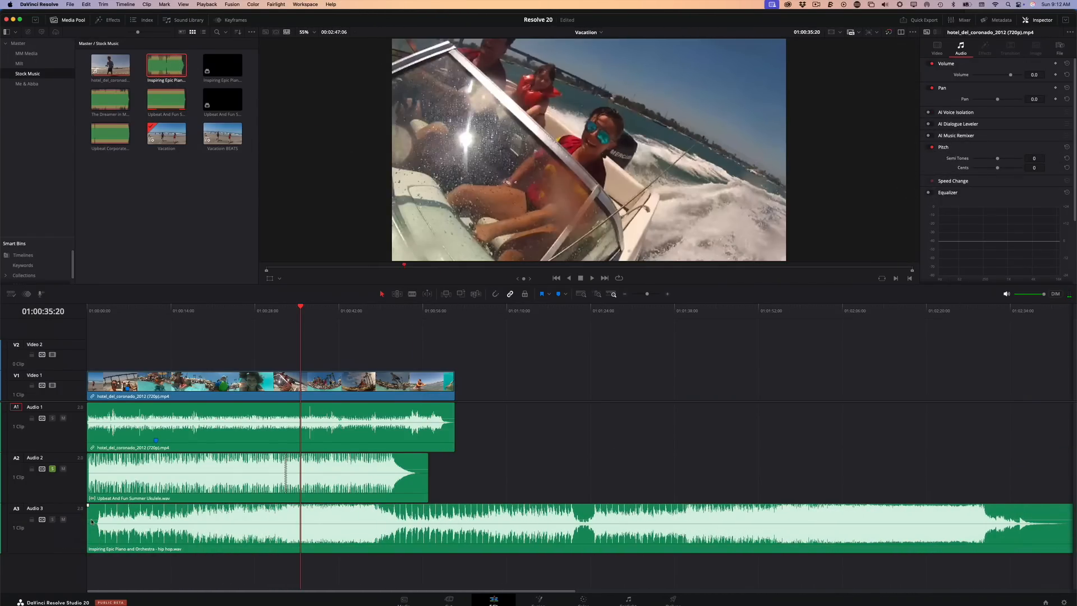
left_click(424, 545)
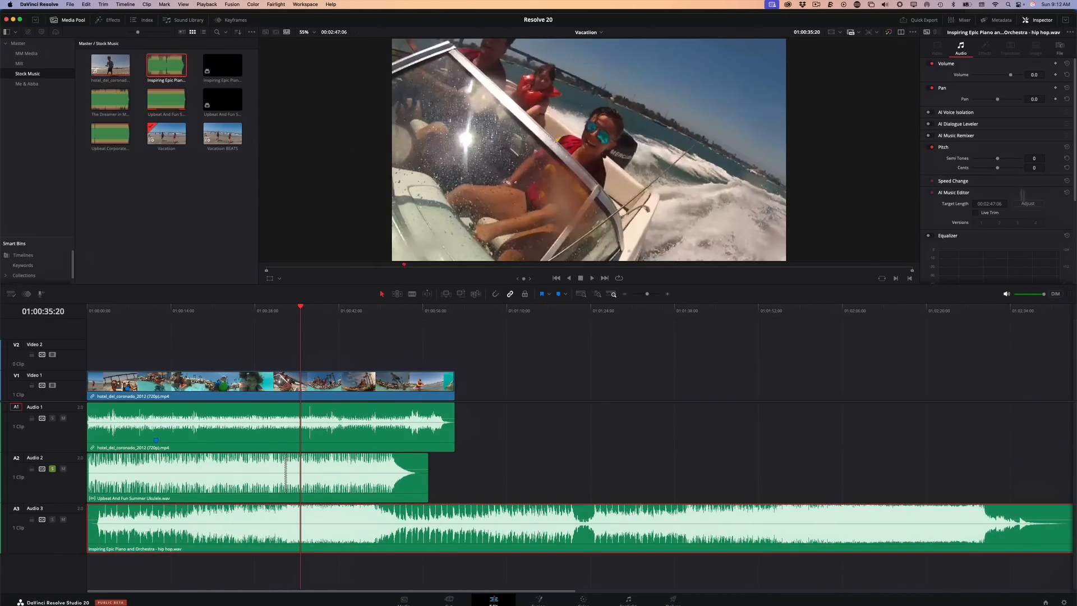
left_click(976, 214)
key("super+minus")
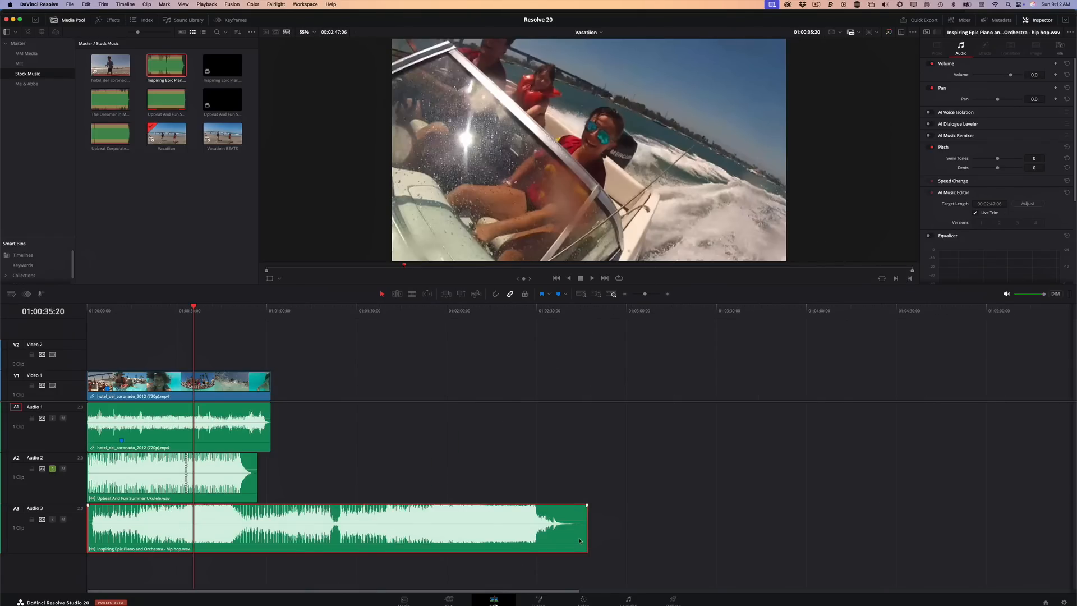
left_click_drag(586, 536, 271, 520)
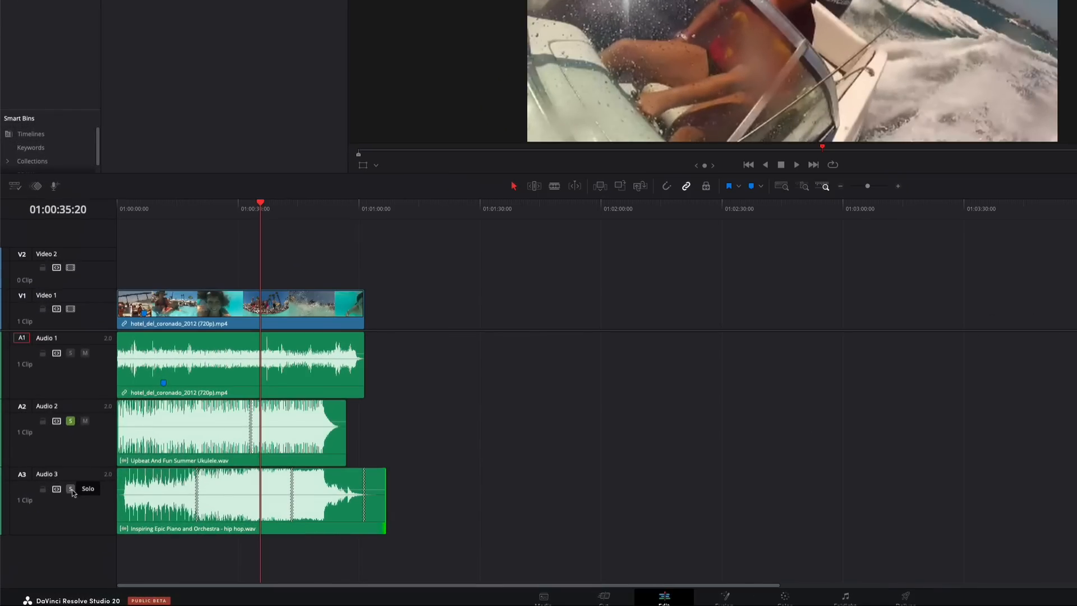
Solo Audio 3, mute Audio 2 and play the piano and orchestra music around its AI edit points
left_click(52, 519)
key("shift+z")
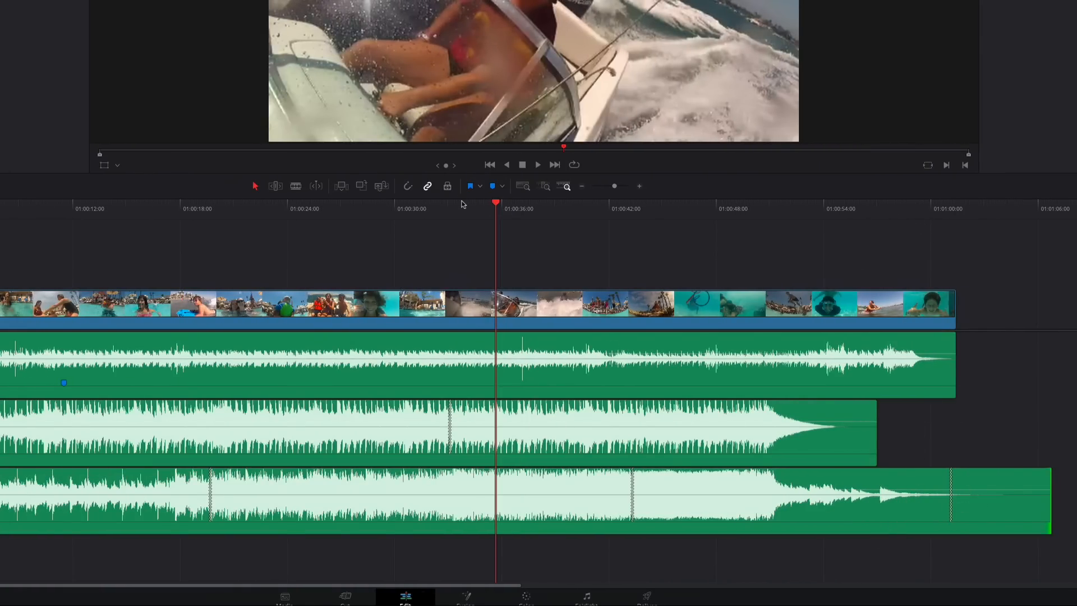
left_click(184, 217)
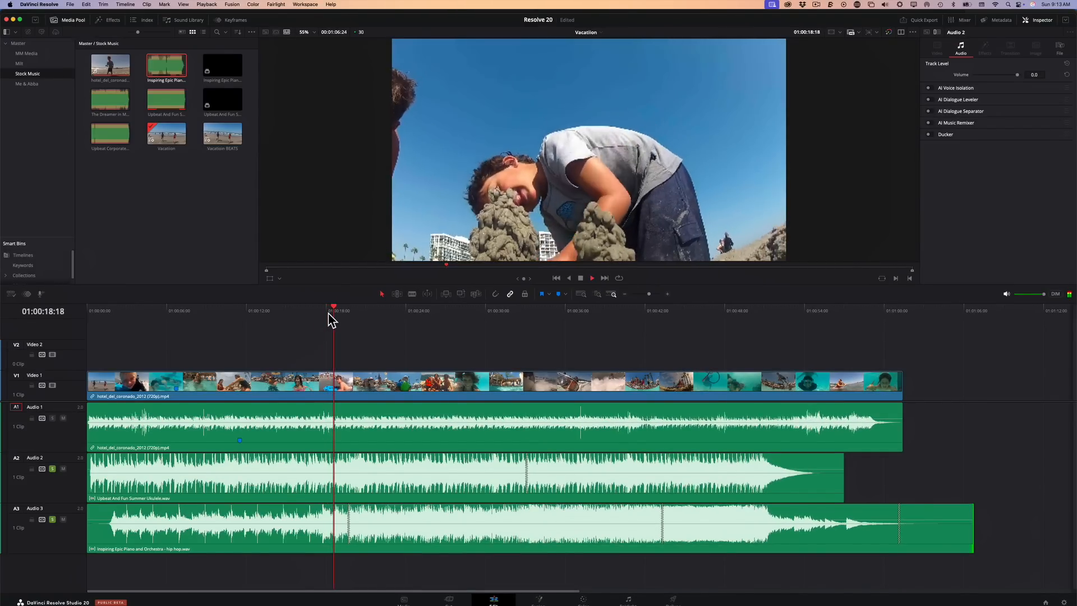
key("space")
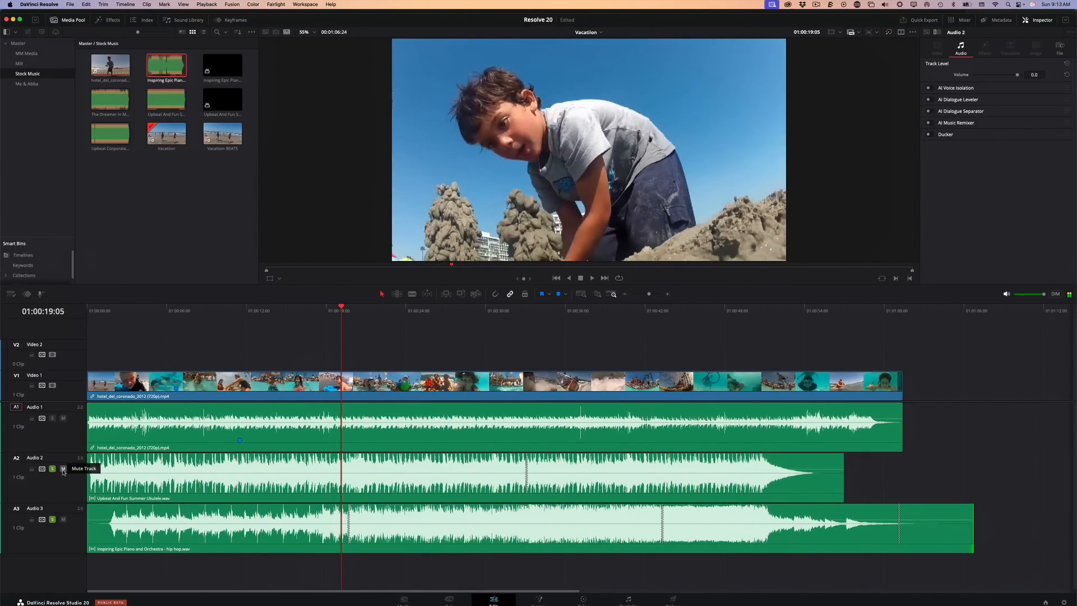
left_click(311, 312)
key("space")
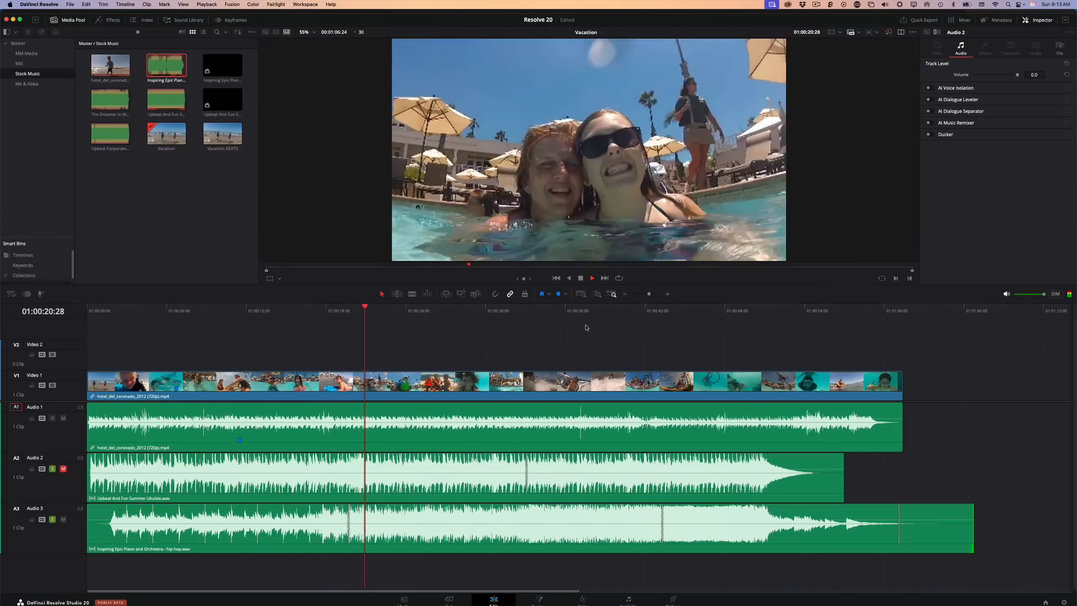
left_click(641, 314)
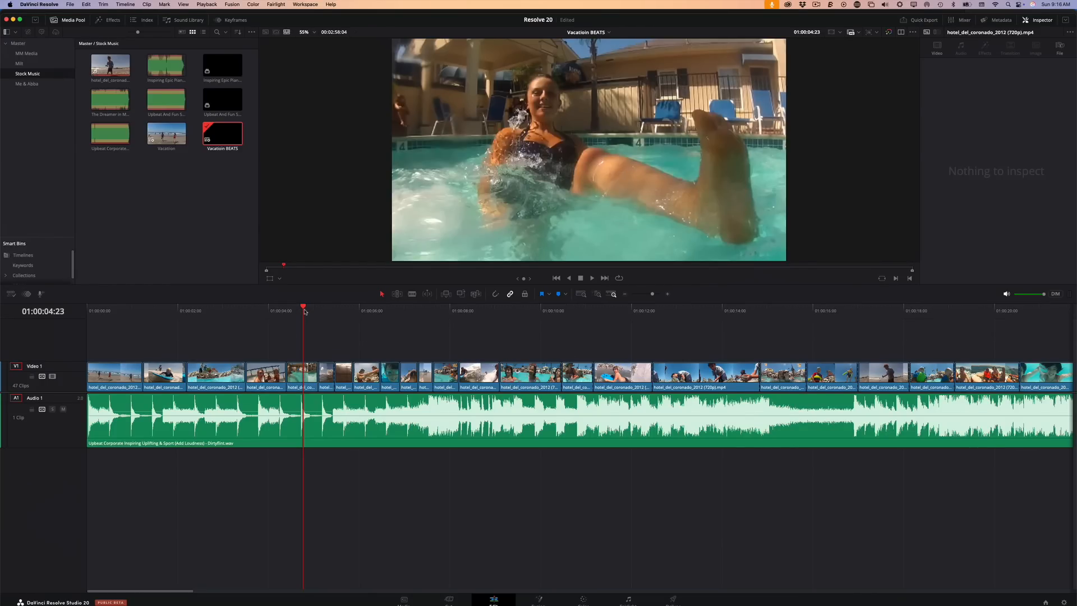
Play the Vacation BEATS timeline from its start to compare the video cuts with the music
left_click_drag(306, 310, 198, 317)
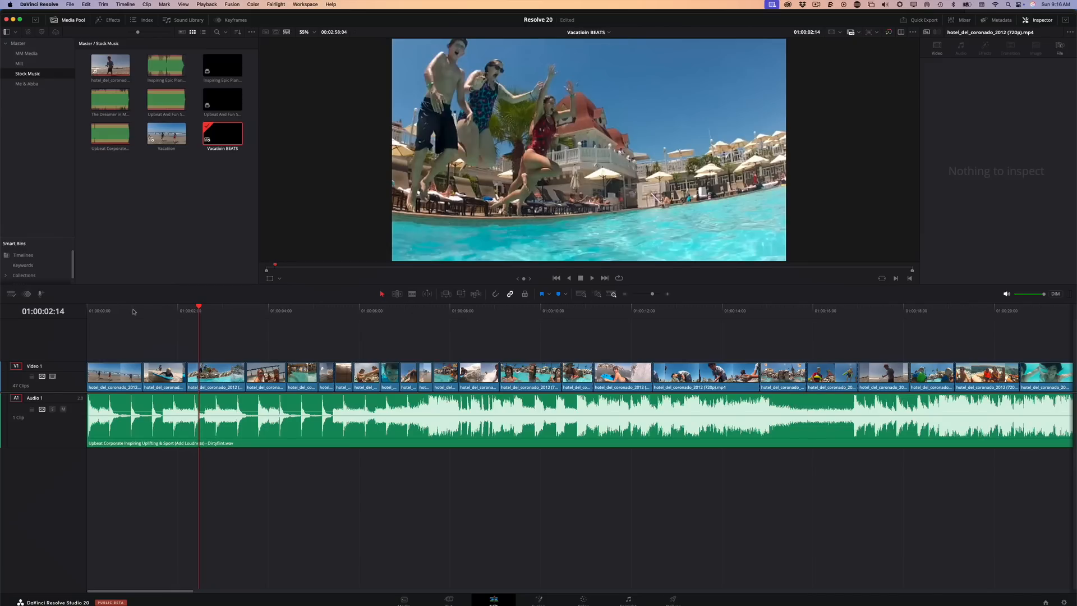
left_click_drag(134, 312, 79, 320)
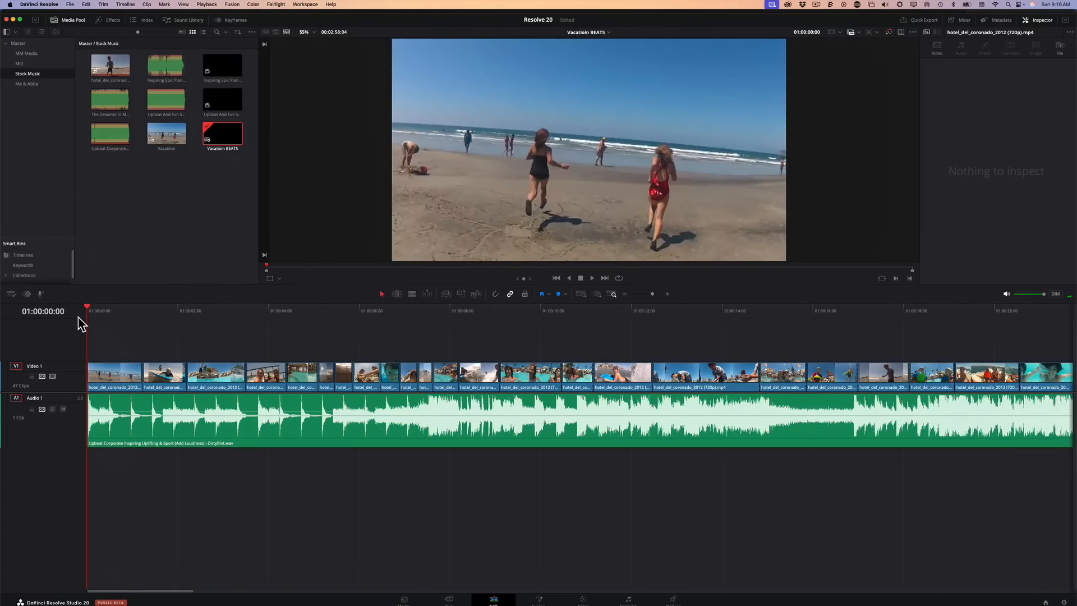
key("space")
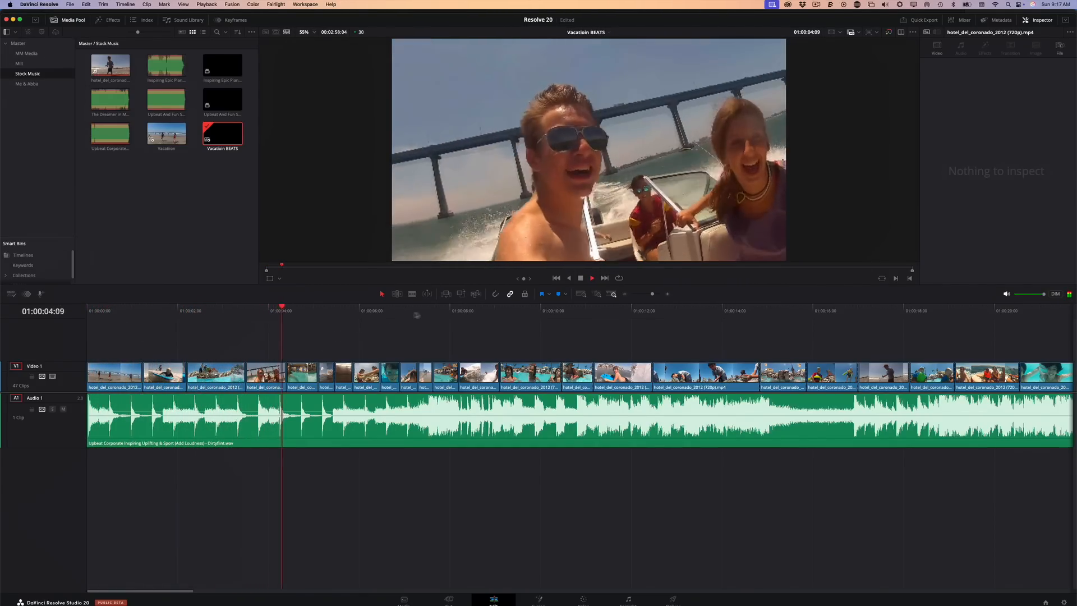
key("space")
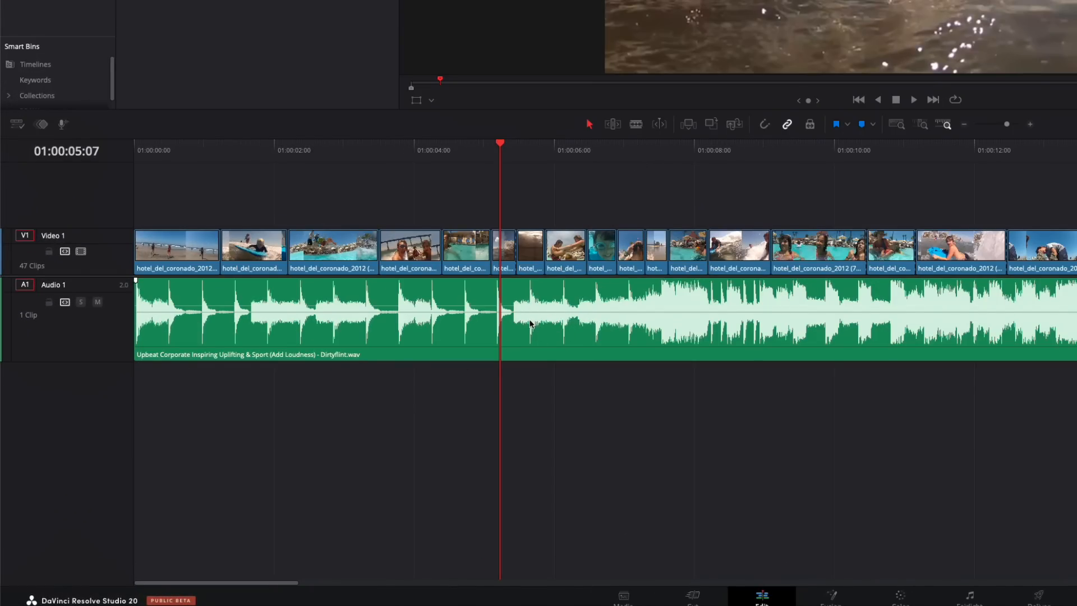
Turn on Show Music Beats for the Upbeat Corporate Inspiring music clip on Audio 1
left_click(529, 324)
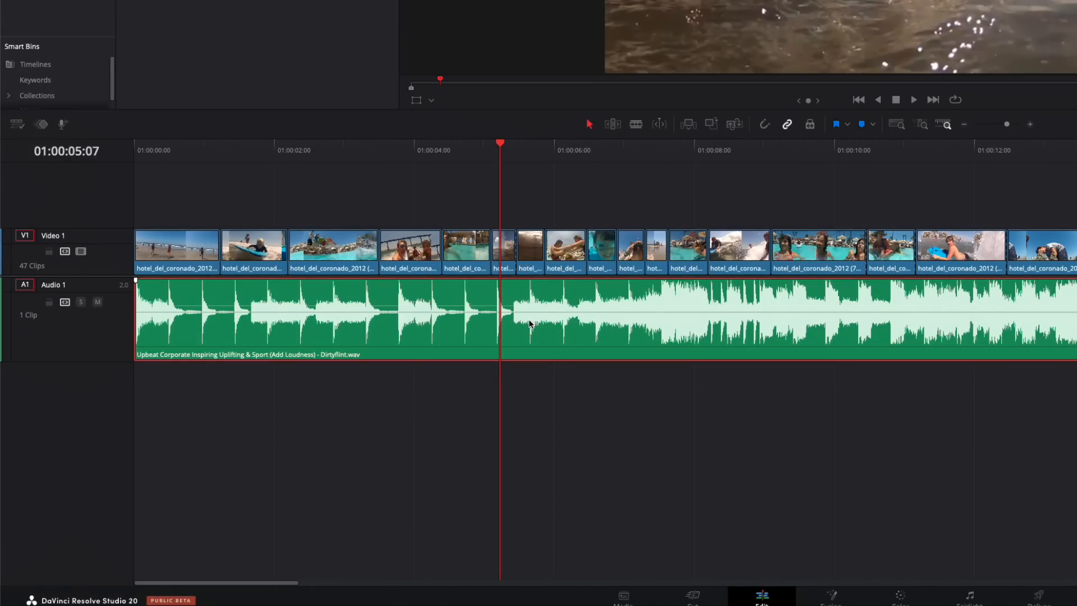
right_click(529, 324)
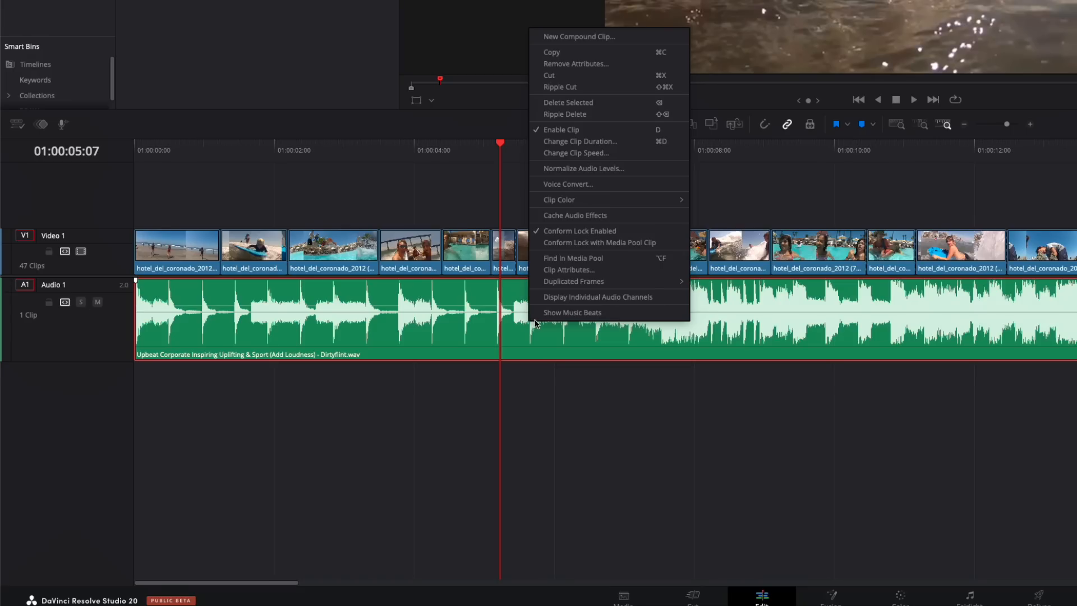
left_click(576, 314)
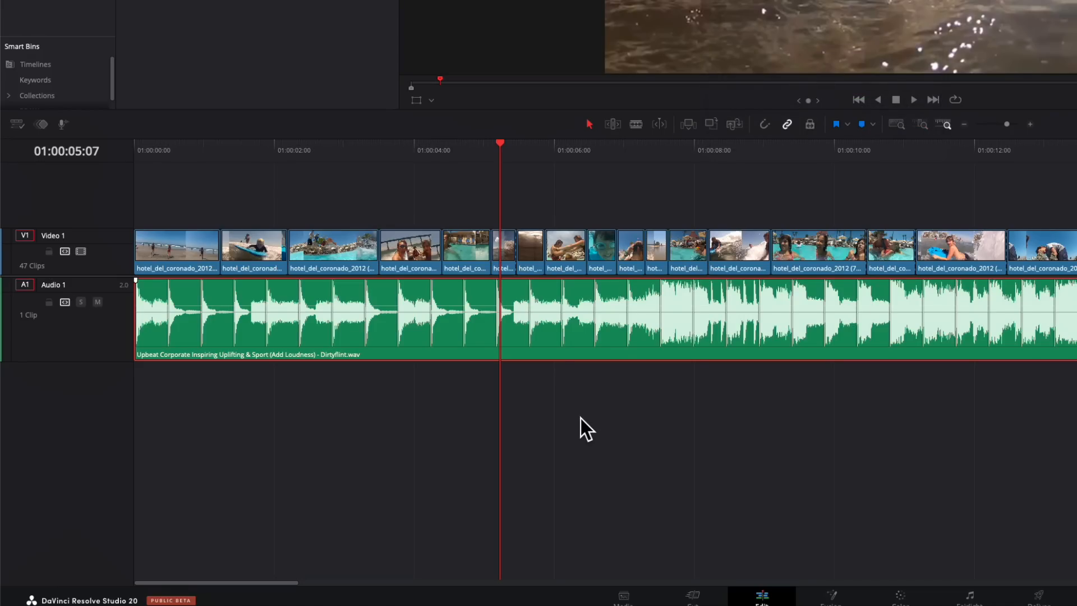
left_click(603, 422)
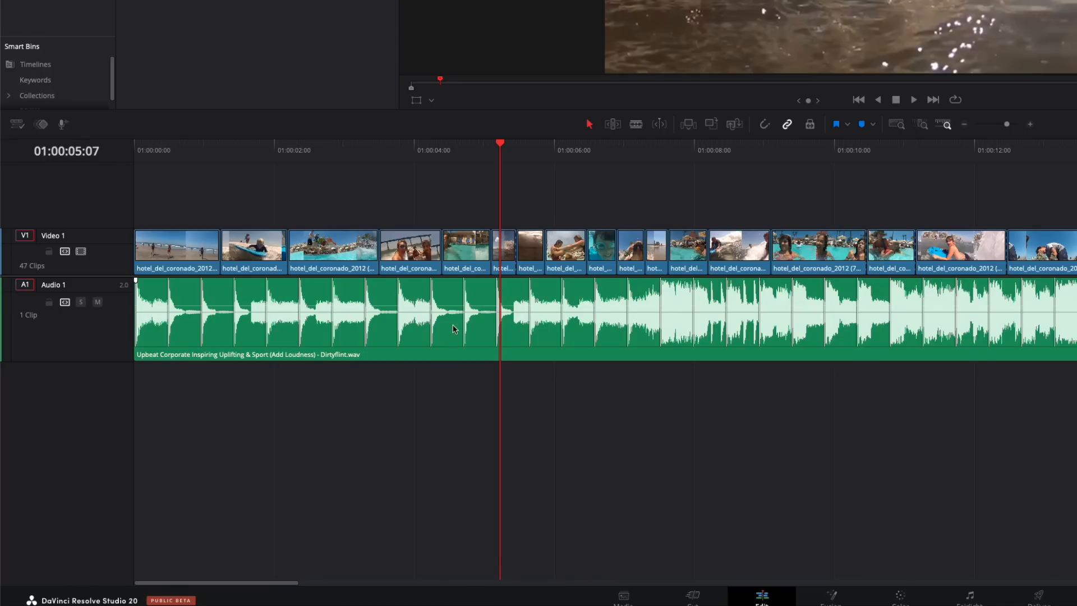
In Trim Edit mode, roll the cuts at both ends of the third and fourth video clips onto nearby music beats
left_click(612, 123)
left_click(381, 253)
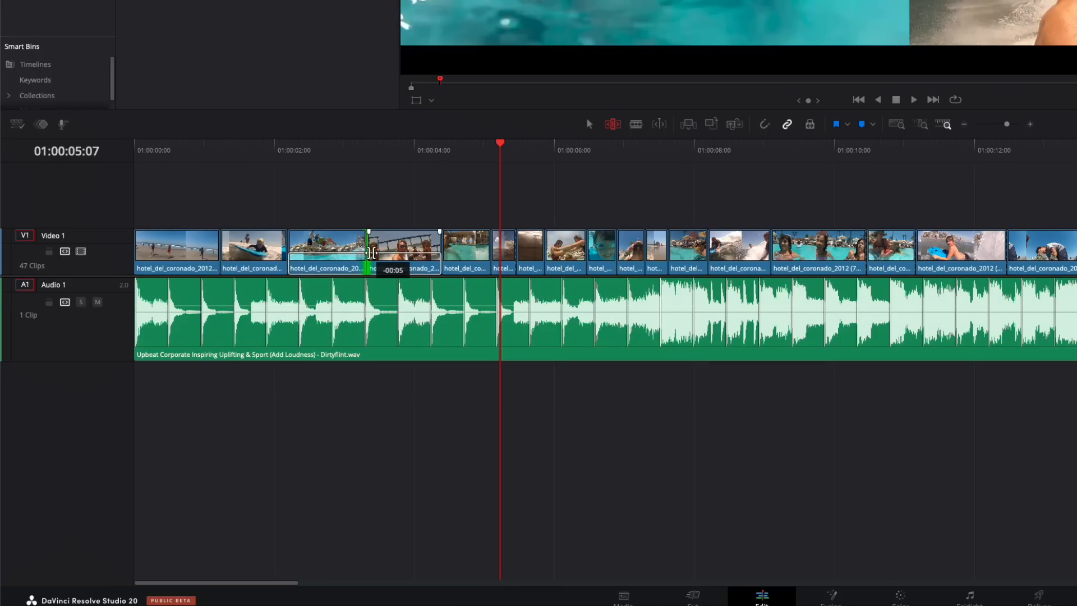
left_click_drag(381, 253, 365, 253)
left_click_drag(442, 250, 434, 250)
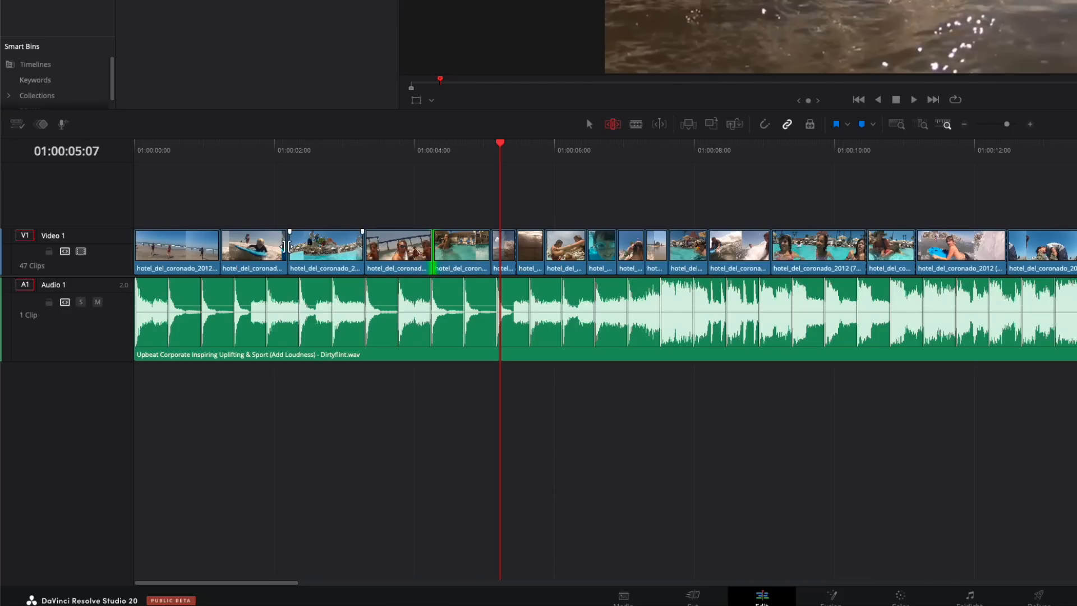
left_click_drag(285, 249, 300, 250)
Play the adjusted cuts from about 01:00:01:23 and save the project
left_click(262, 178)
left_click(258, 150)
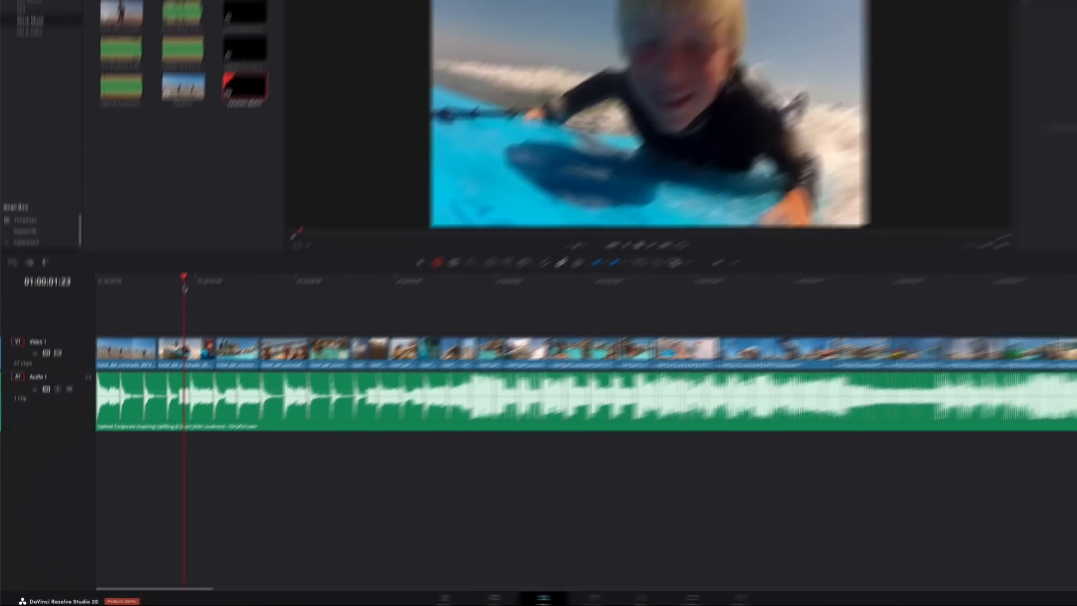
key("space")
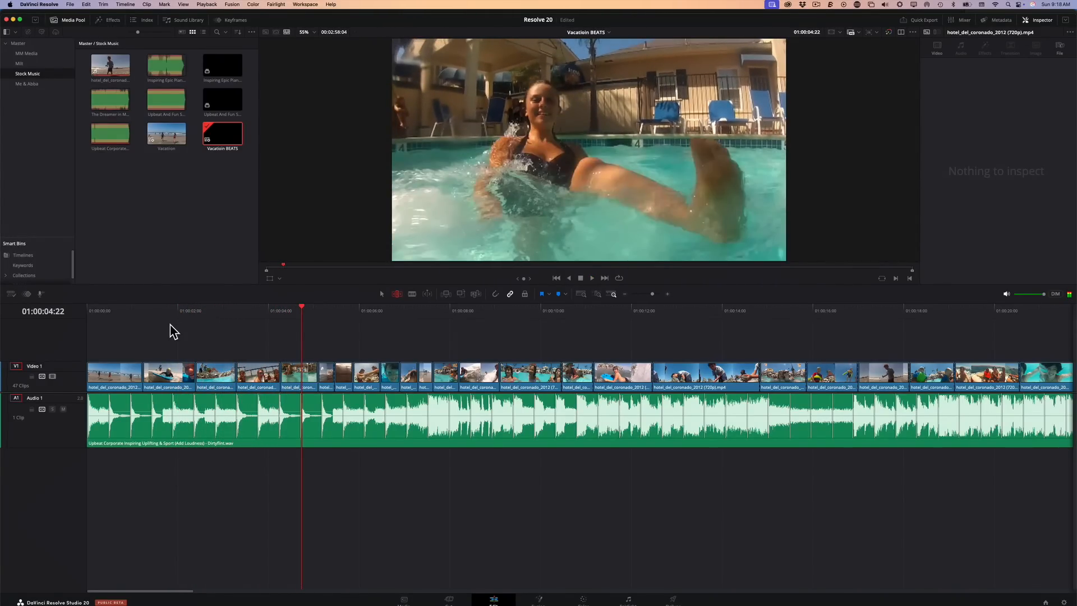
key("super+s")
right_click(286, 430)
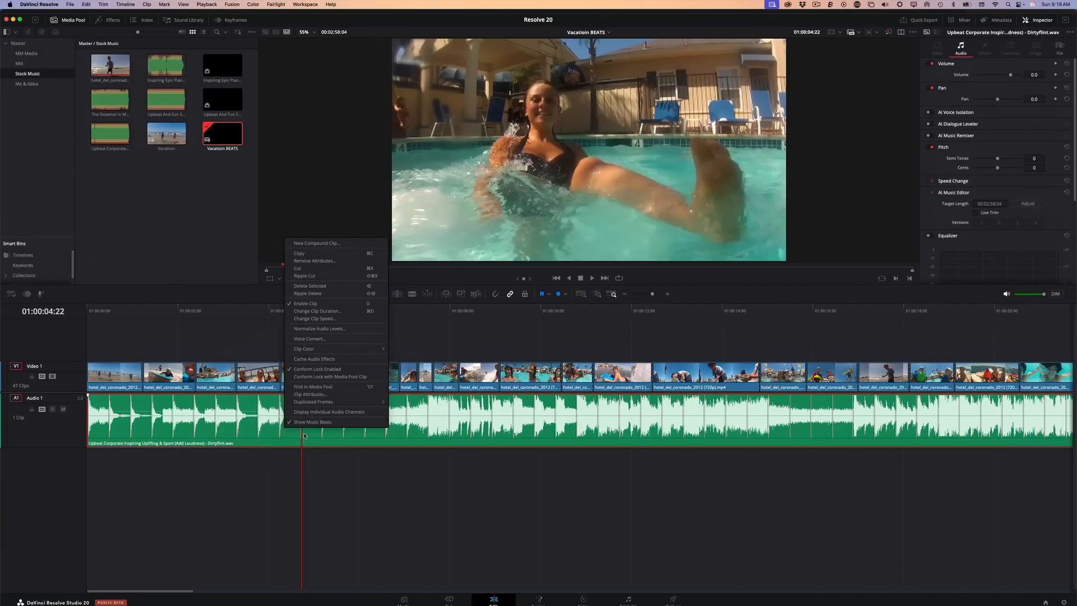
left_click(288, 468)
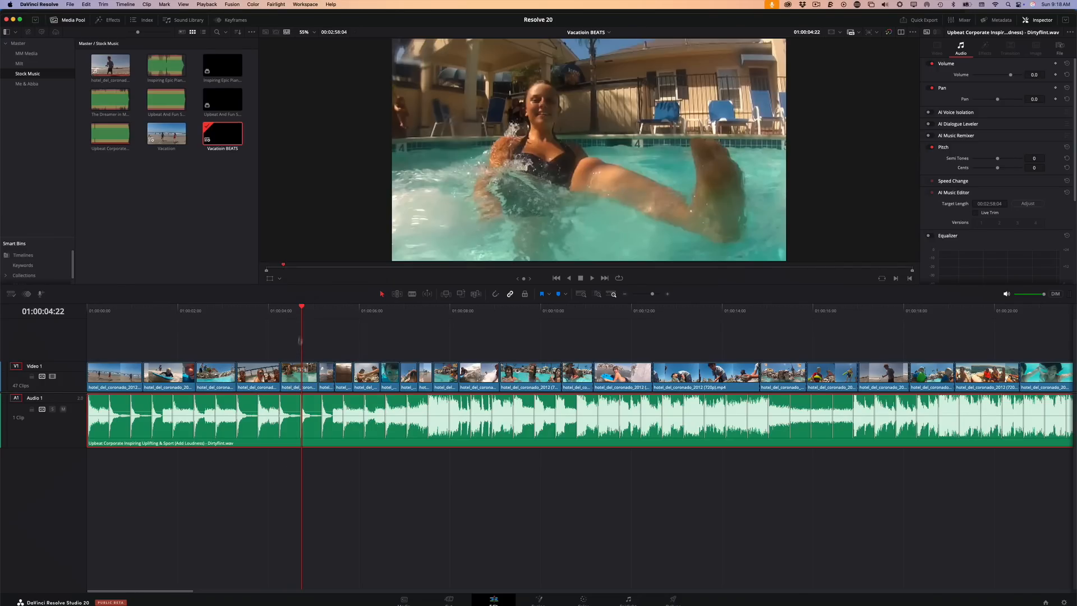
left_click(299, 320)
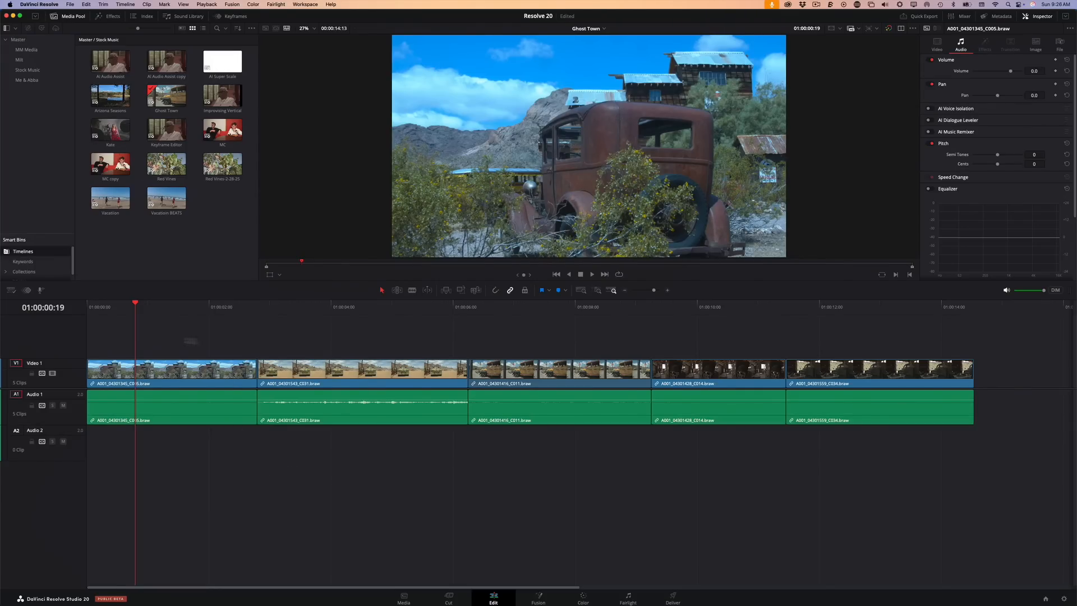
Place the playhead at 01:00:00:23 in the Ghost Town timeline and open the Record Voiceover window over the timeline
left_click_drag(151, 307, 144, 493)
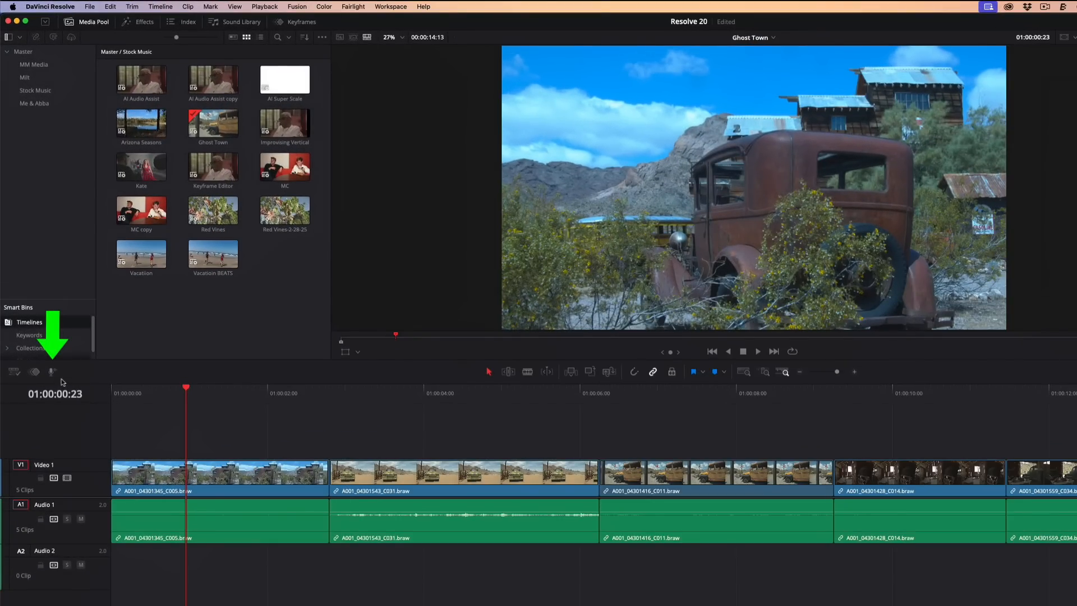
left_click(52, 373)
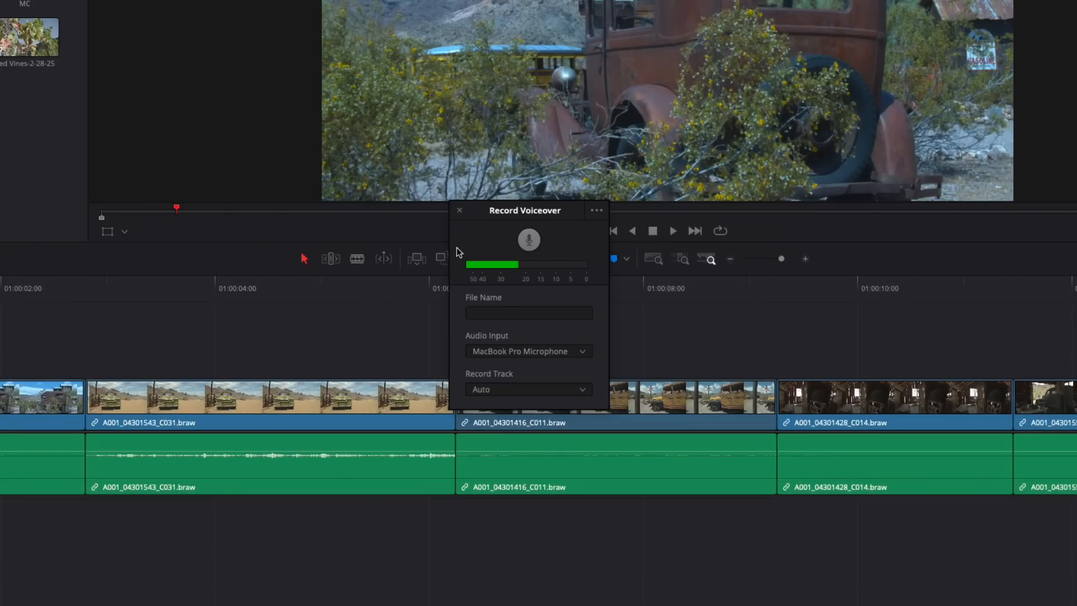
left_click_drag(557, 204, 481, 222)
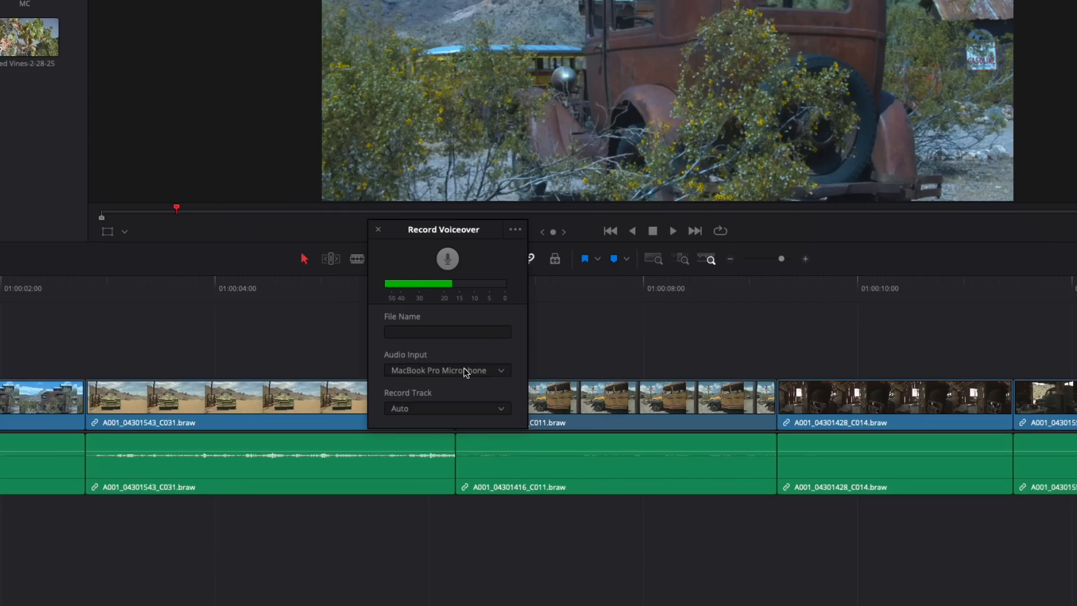
Set the voiceover's audio input to MacBook Pro Microphone and its record track to Audio 2
left_click(481, 371)
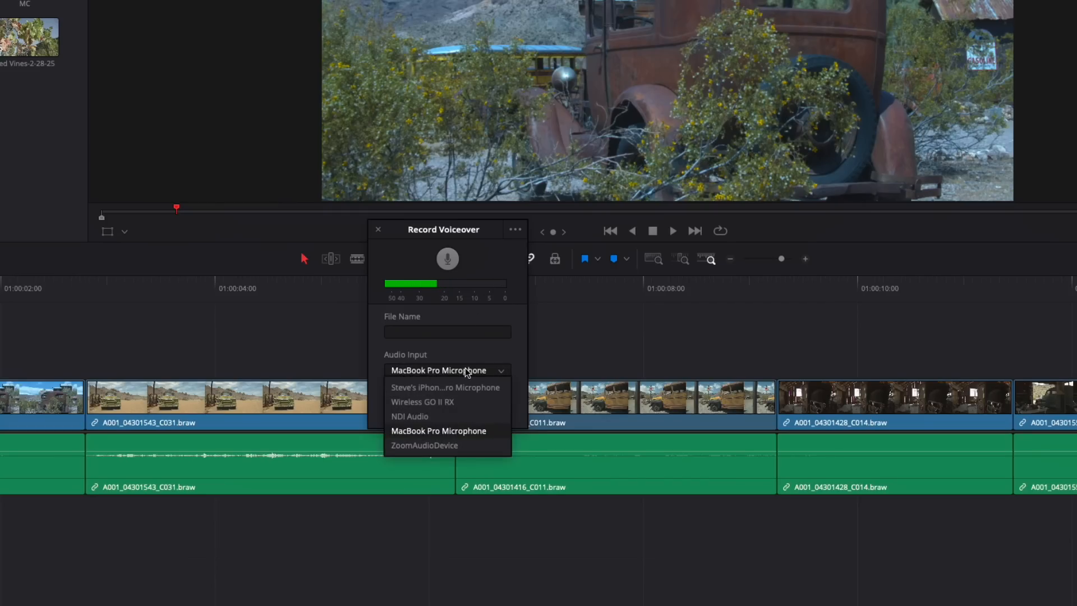
left_click(458, 432)
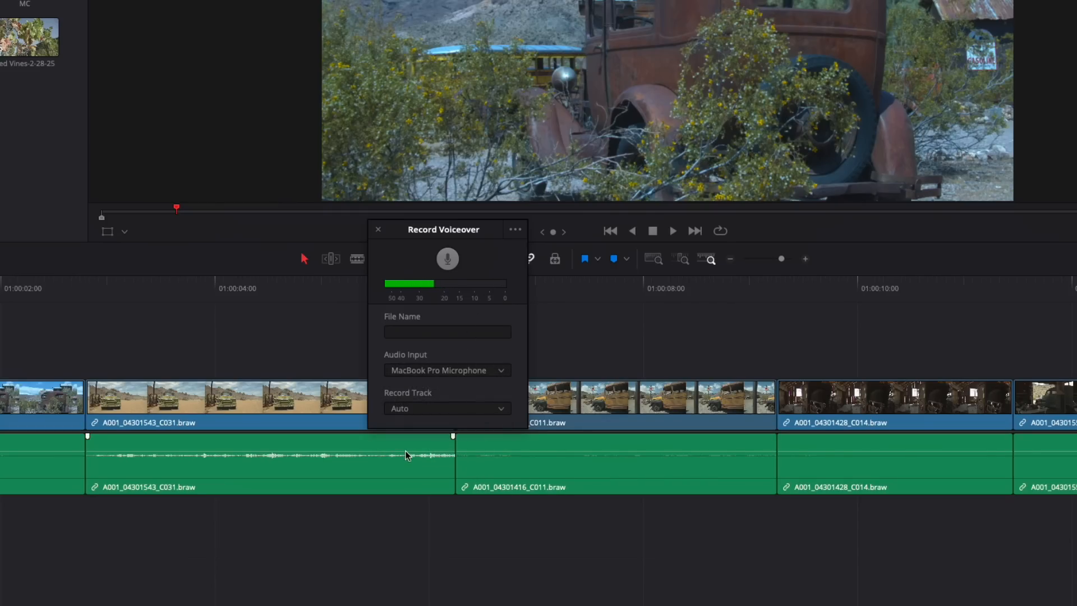
left_click(432, 409)
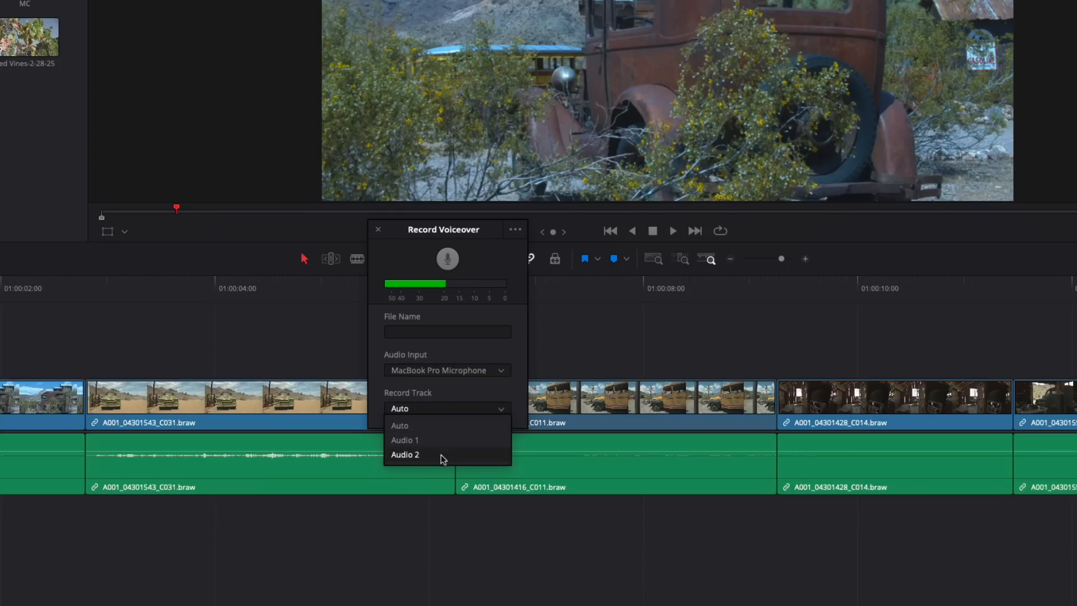
left_click(442, 454)
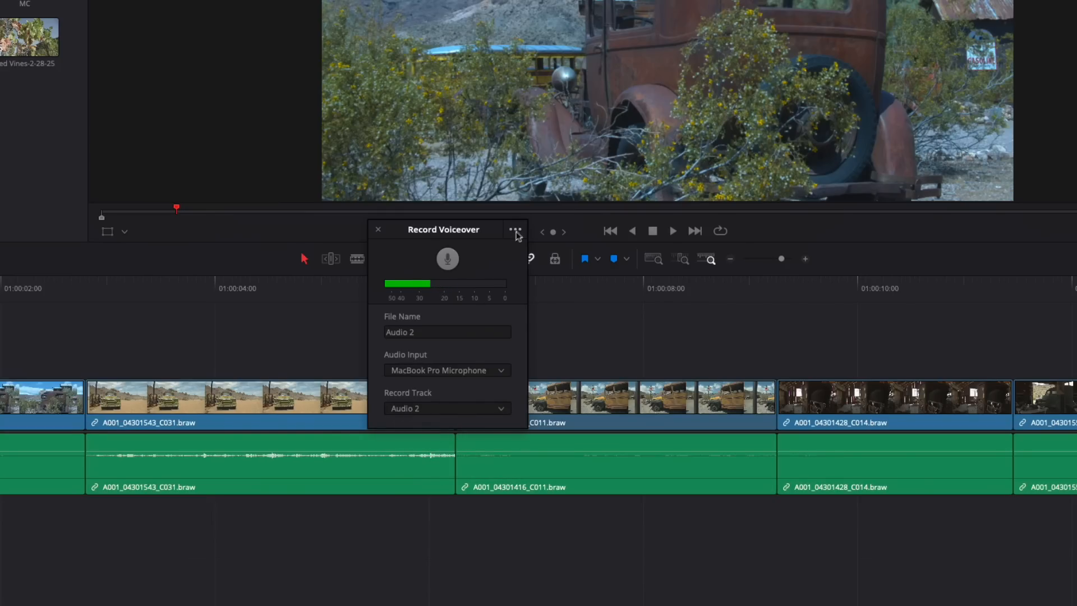
Choose Mute Timeline Audio While Recording in the voiceover options and close the Record Voiceover window
left_click(515, 230)
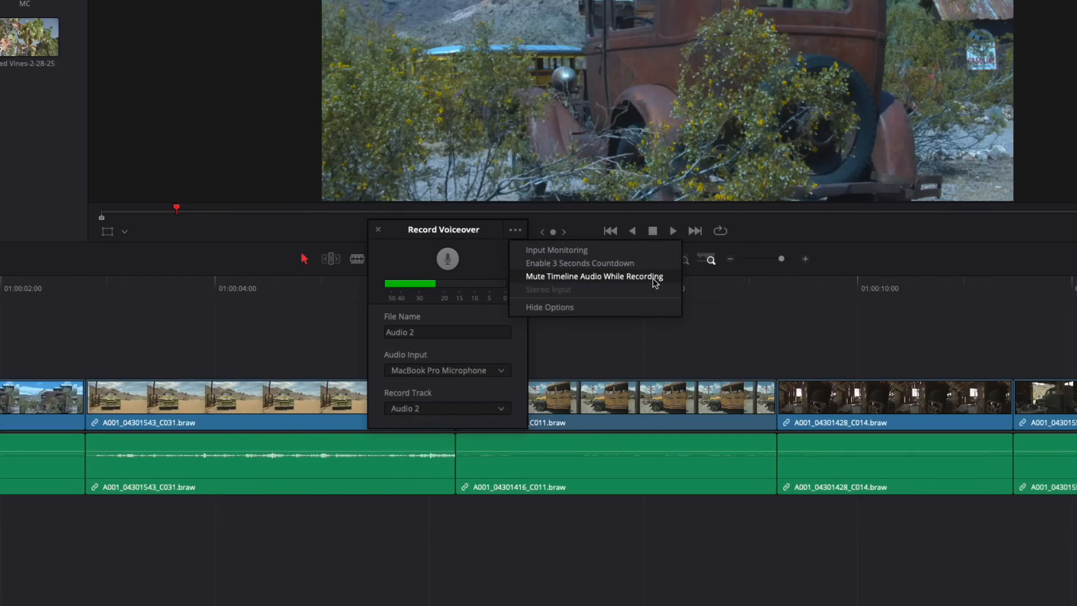
left_click(614, 281)
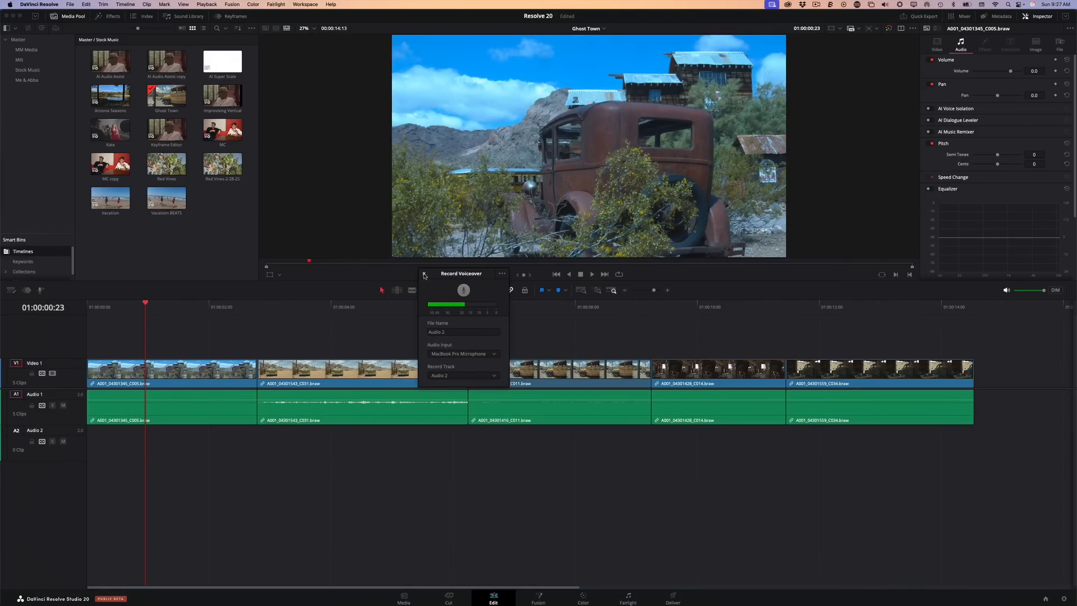
left_click(425, 273)
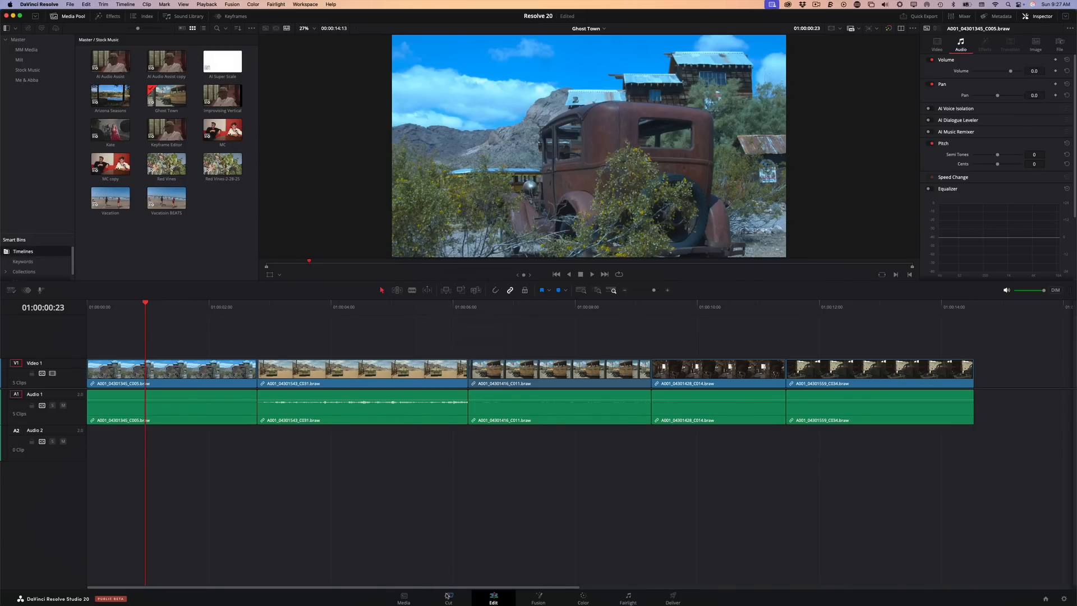
On the Cut page, load the El Dorado Script text file from the Resolve 20 MBS folder into the voiceover prompter
left_click(449, 597)
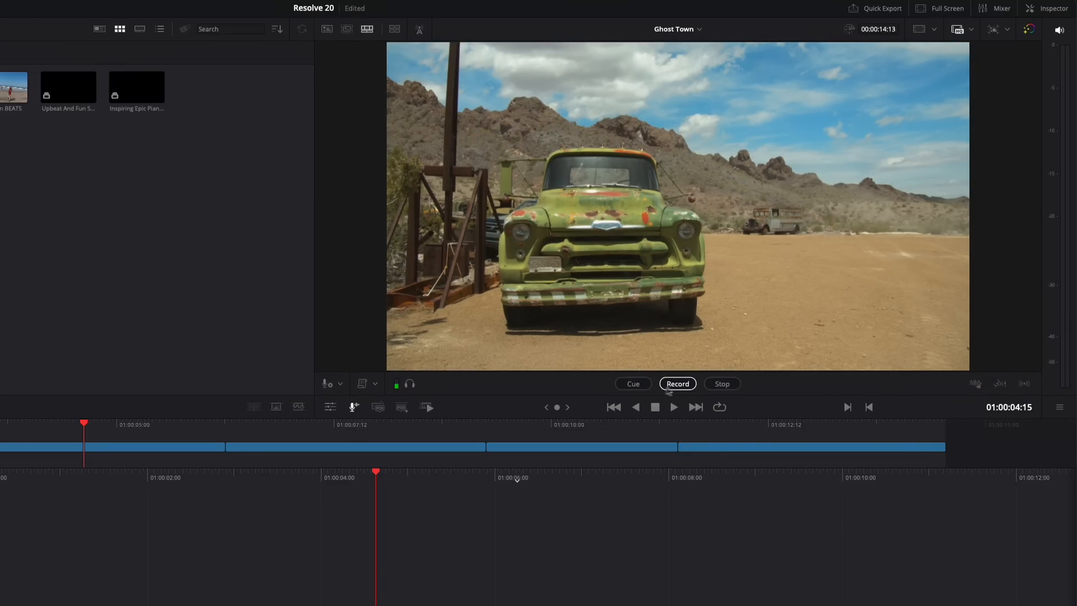
left_click(375, 385)
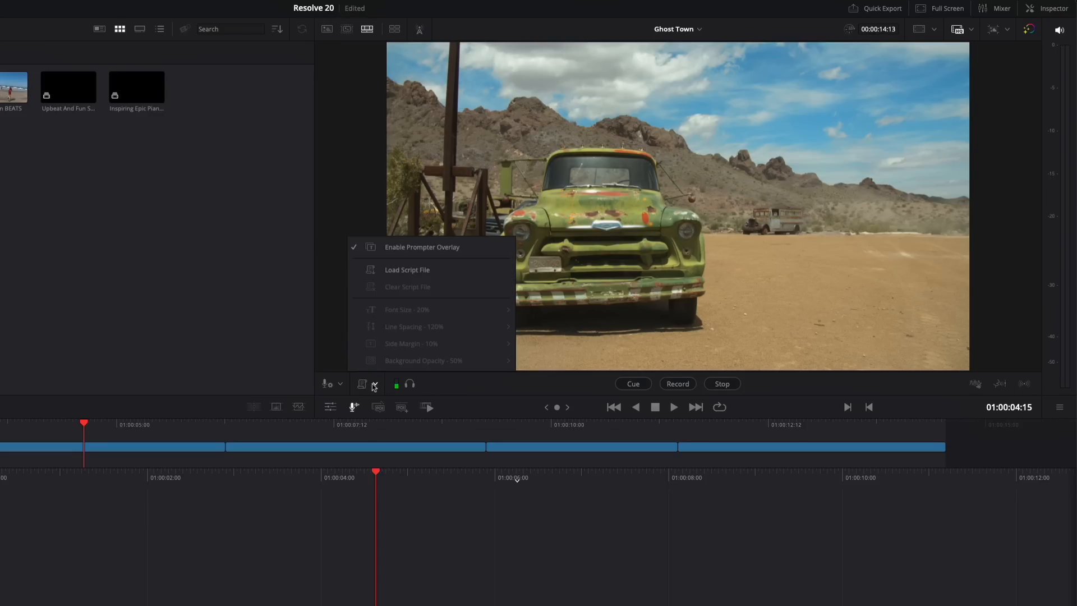
left_click(418, 272)
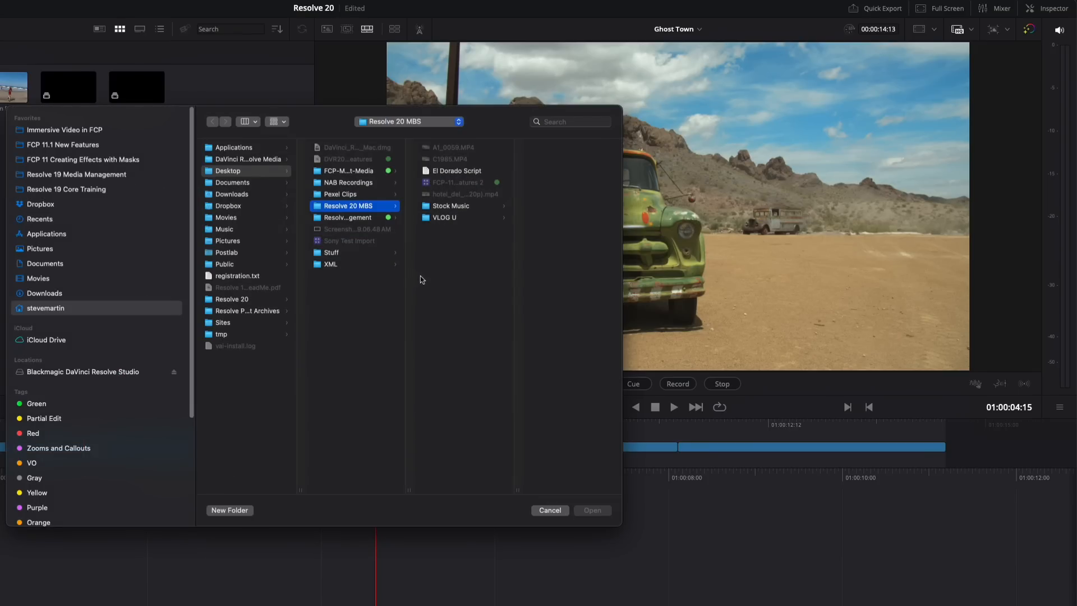
left_click(456, 171)
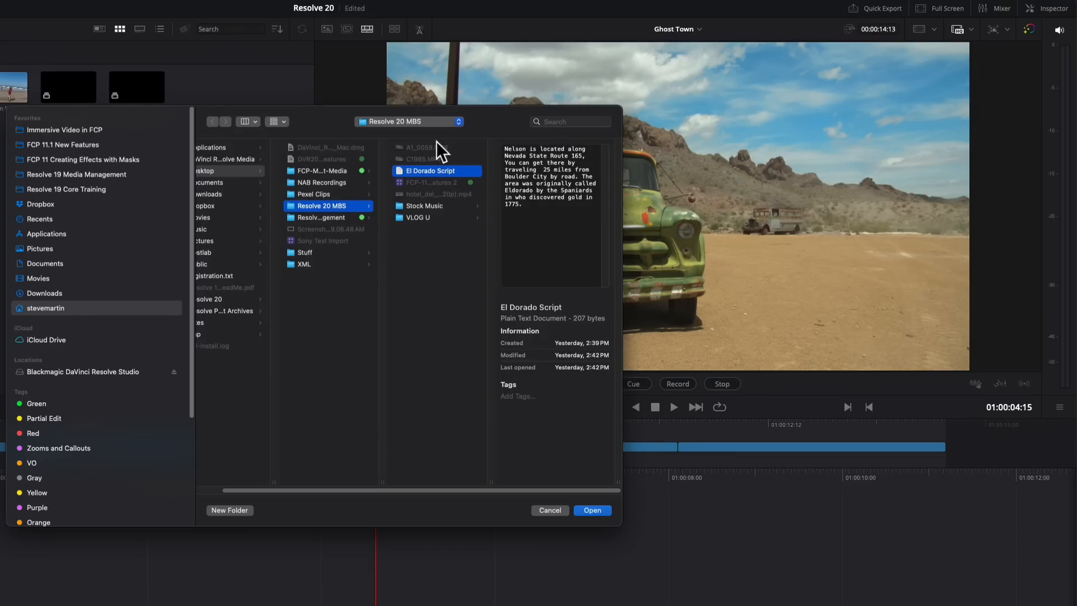
left_click(597, 509)
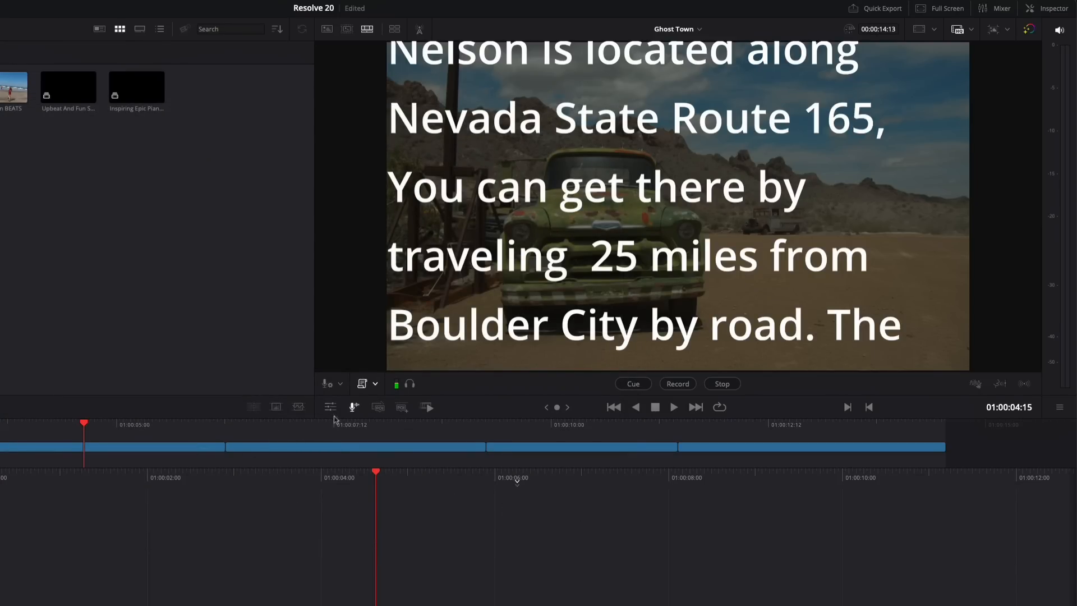
Scrub the timeline to check the scrolling prompter script, cue to the start and record the voiceover up to about 01:00:14:10
left_click_drag(325, 428, 0, 552)
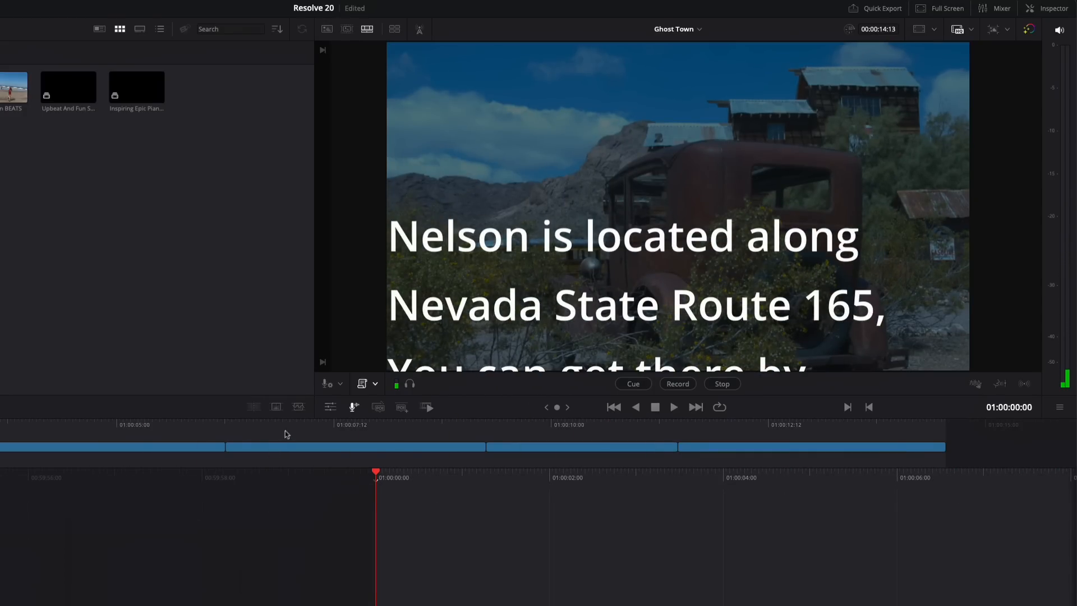
left_click(446, 441)
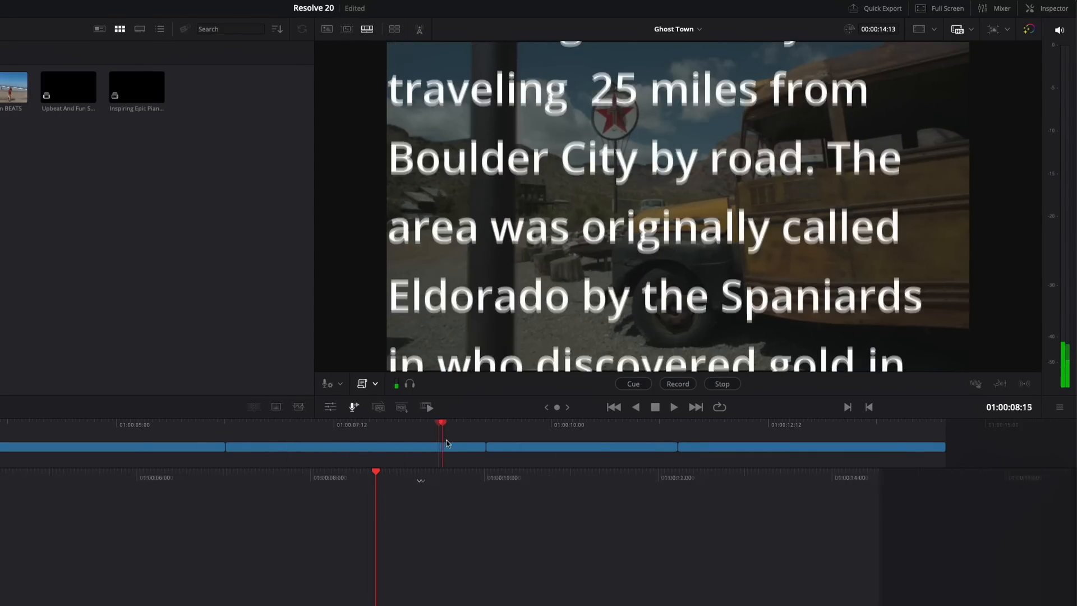
left_click(634, 385)
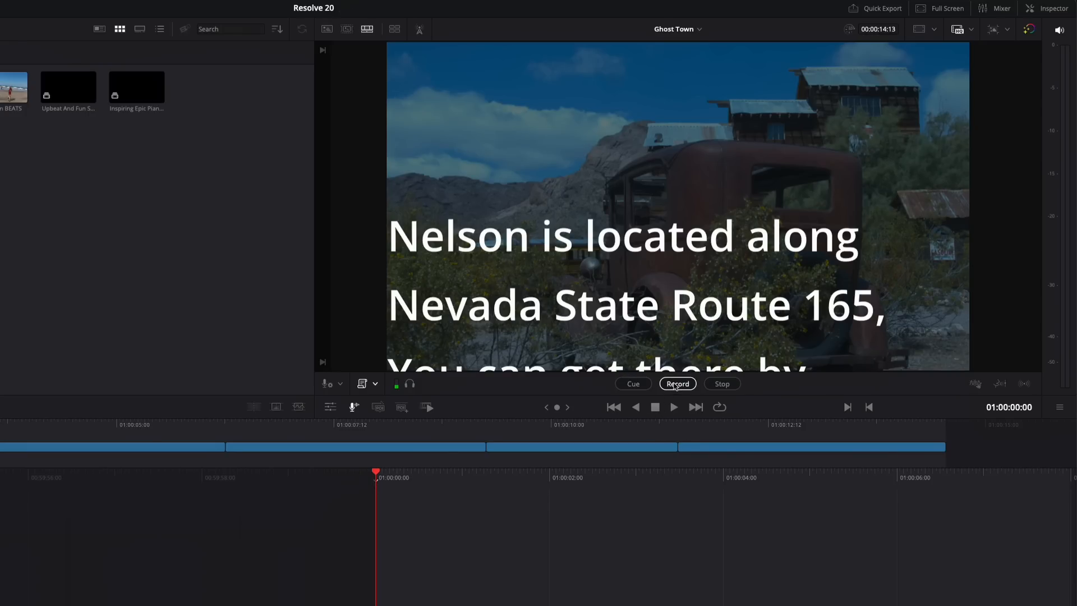
left_click(676, 385)
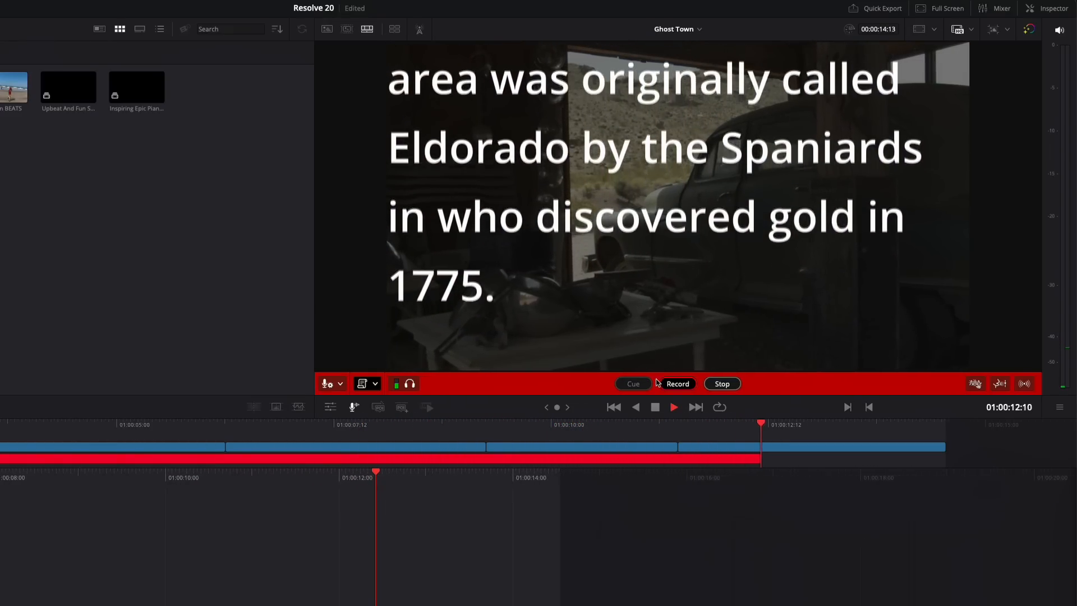
left_click(730, 385)
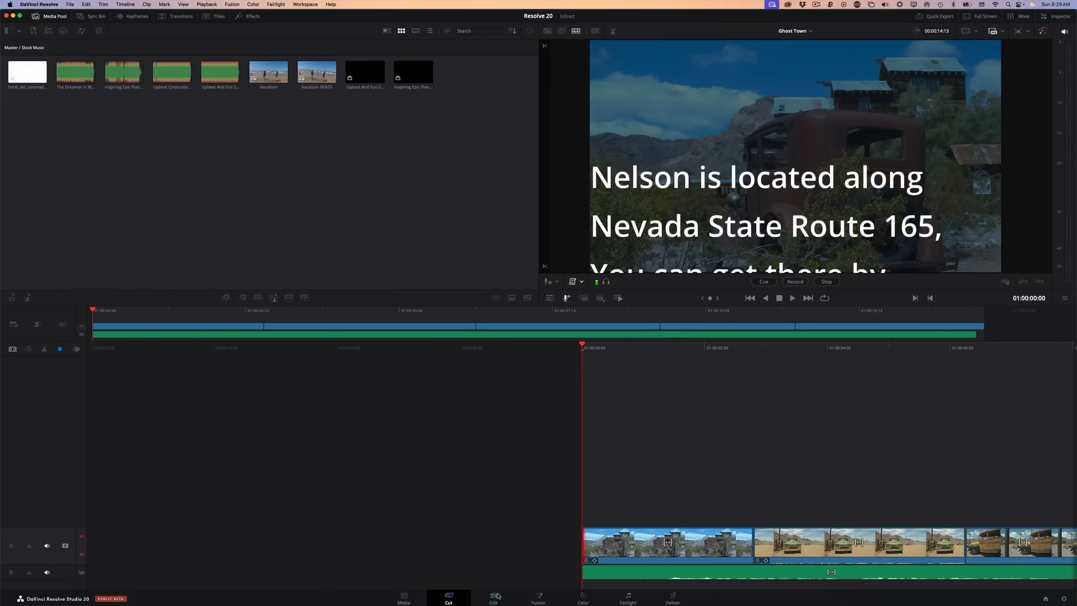
On the Edit page, raise the volume of the recorded clip on the VO track to 13.2 dB
left_click(496, 596)
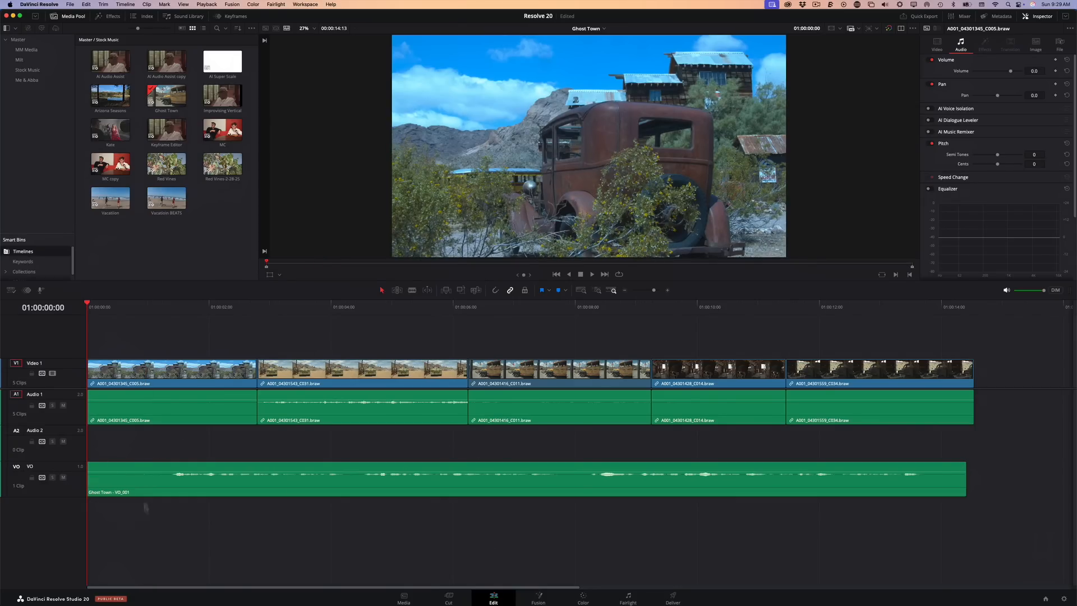
left_click(266, 475)
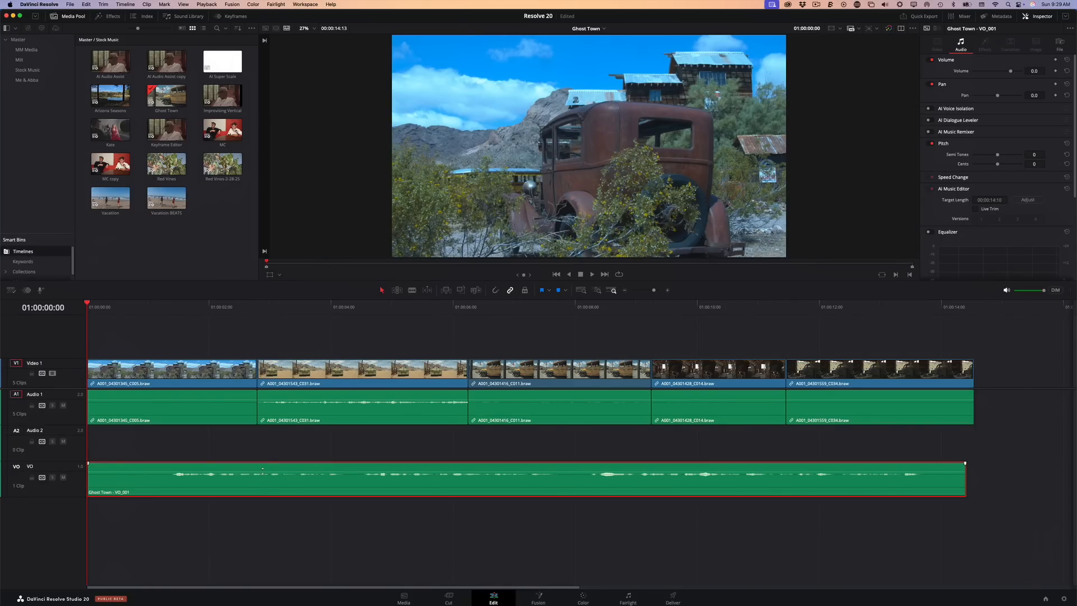
left_click_drag(263, 468, 262, 464)
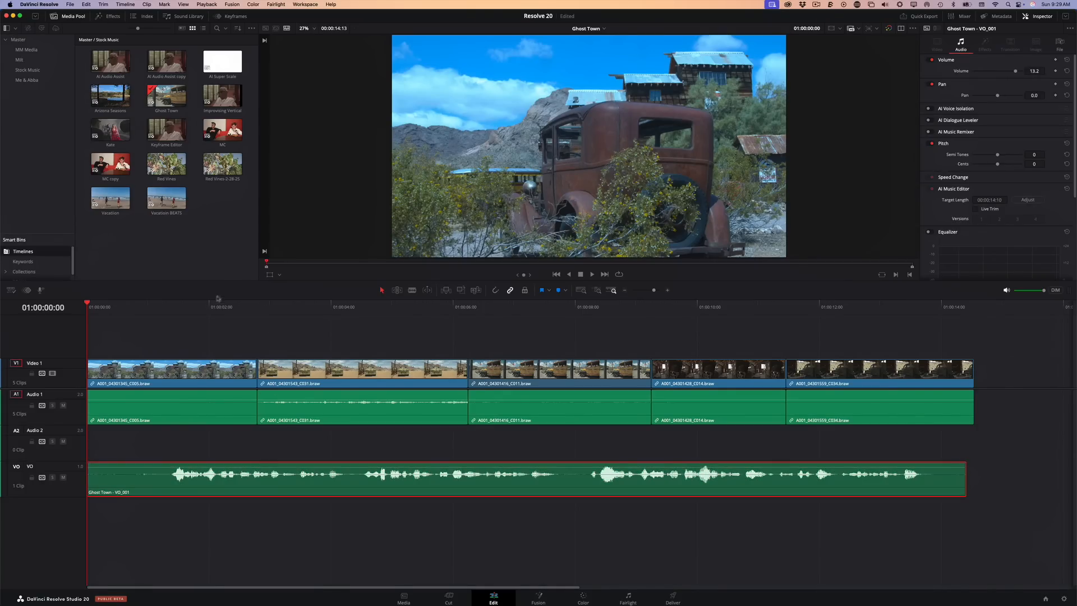
Play and scrub the opening of the voiceover, and enlarge the audio tracks to examine the VO waveform
left_click_drag(176, 313, 162, 313)
key("space")
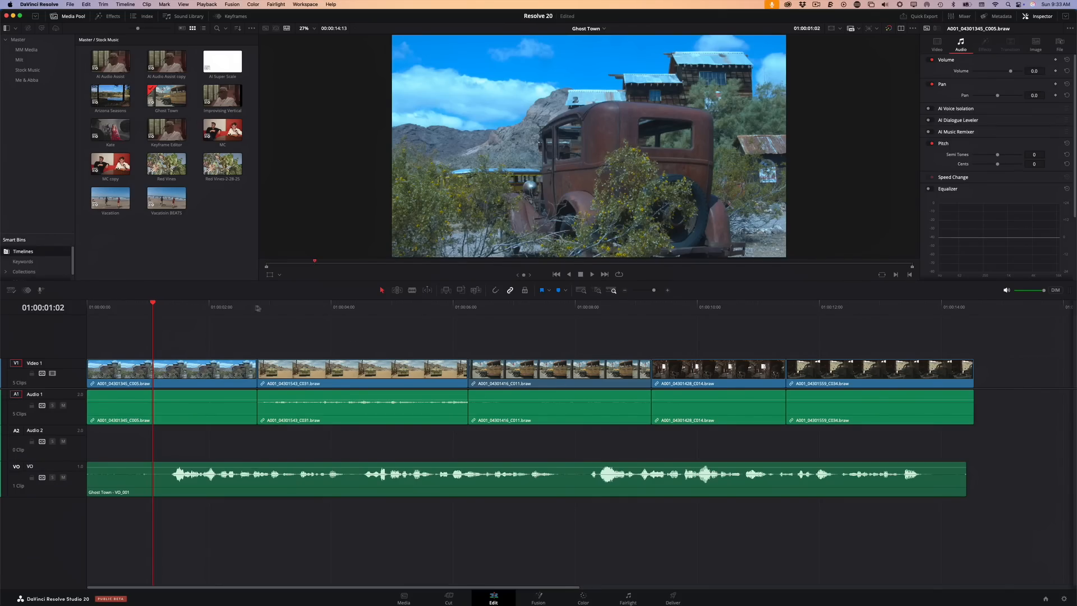
left_click_drag(418, 303, 219, 312)
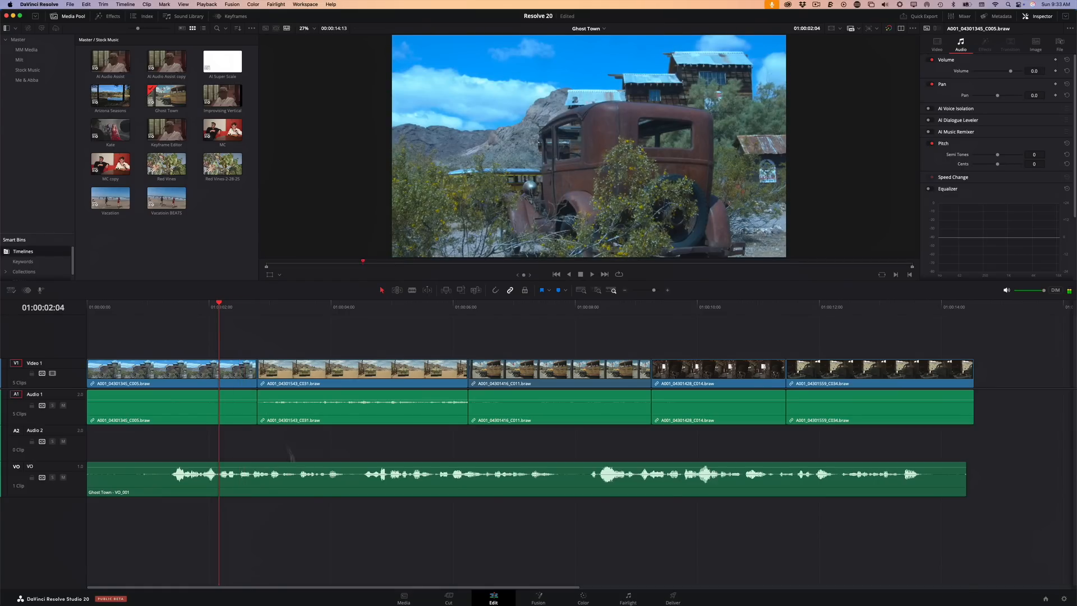
scroll(228, 554, "up", 2)
scroll(229, 555, "up", 5)
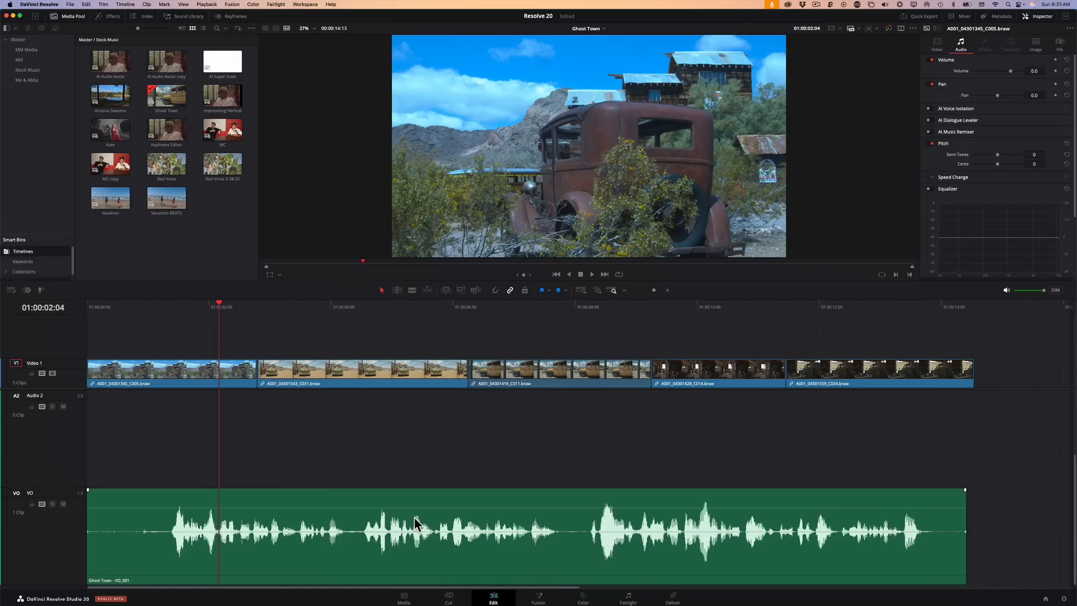
On the Fairlight page, increase the track heights and select the whole clip on the VO track
left_click(626, 596)
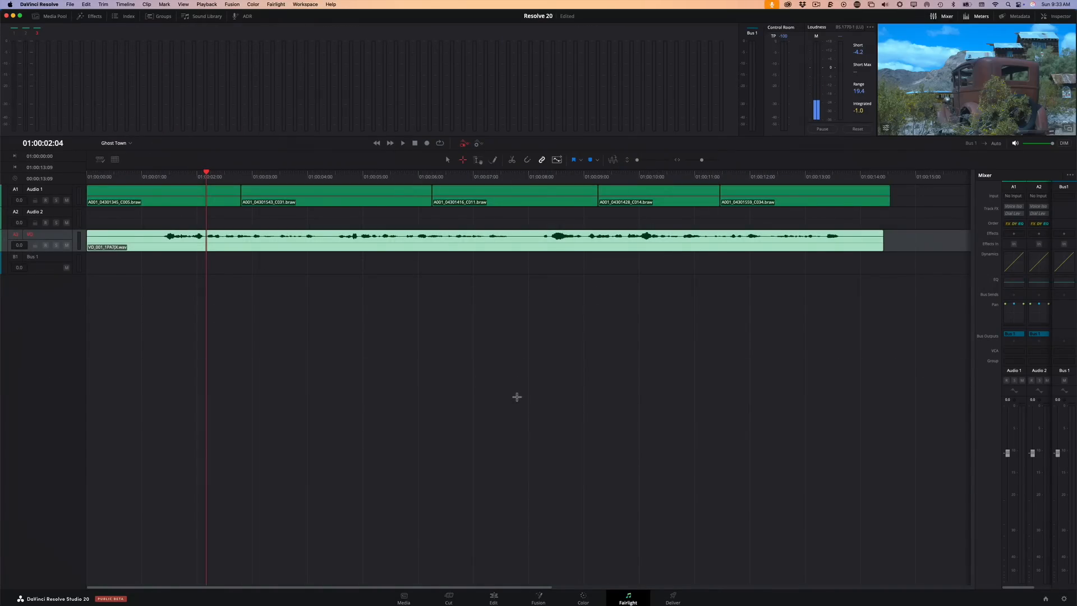
scroll(509, 382, "up", 5)
scroll(507, 378, "up", 1)
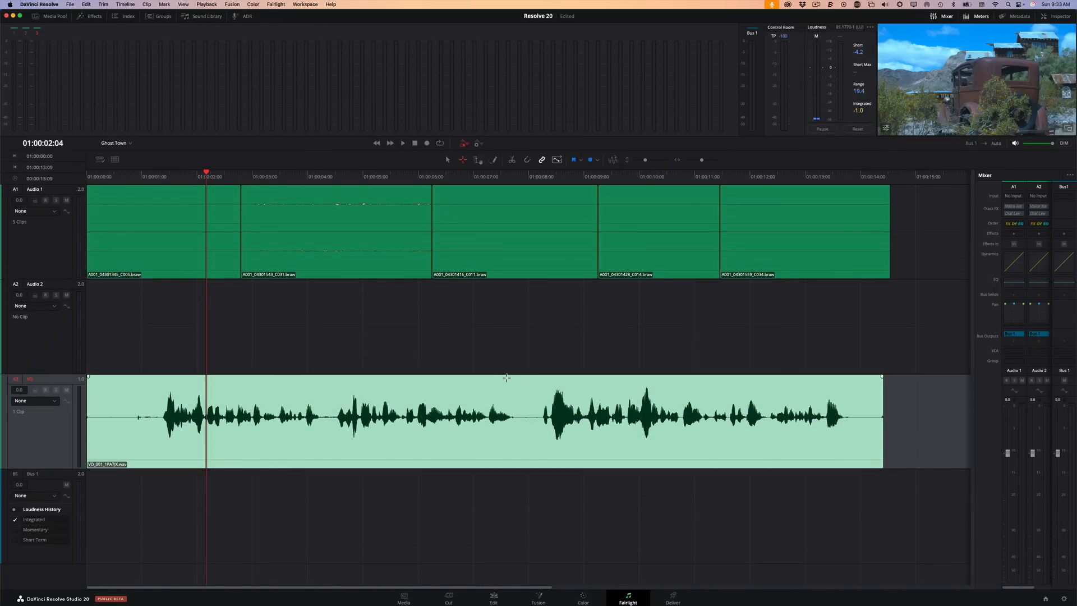
left_click(486, 486)
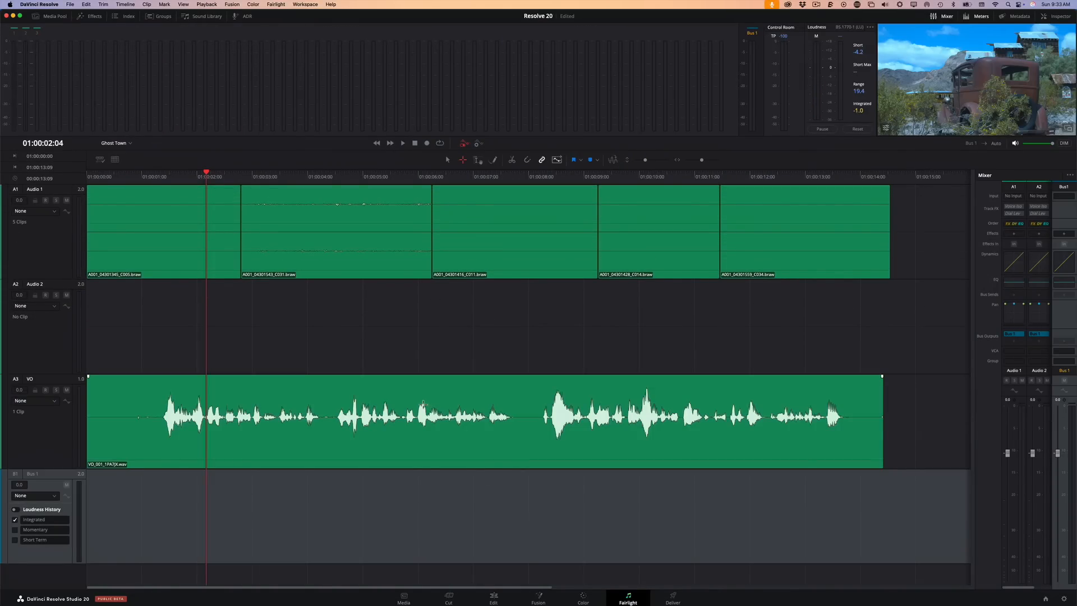
left_click(424, 404)
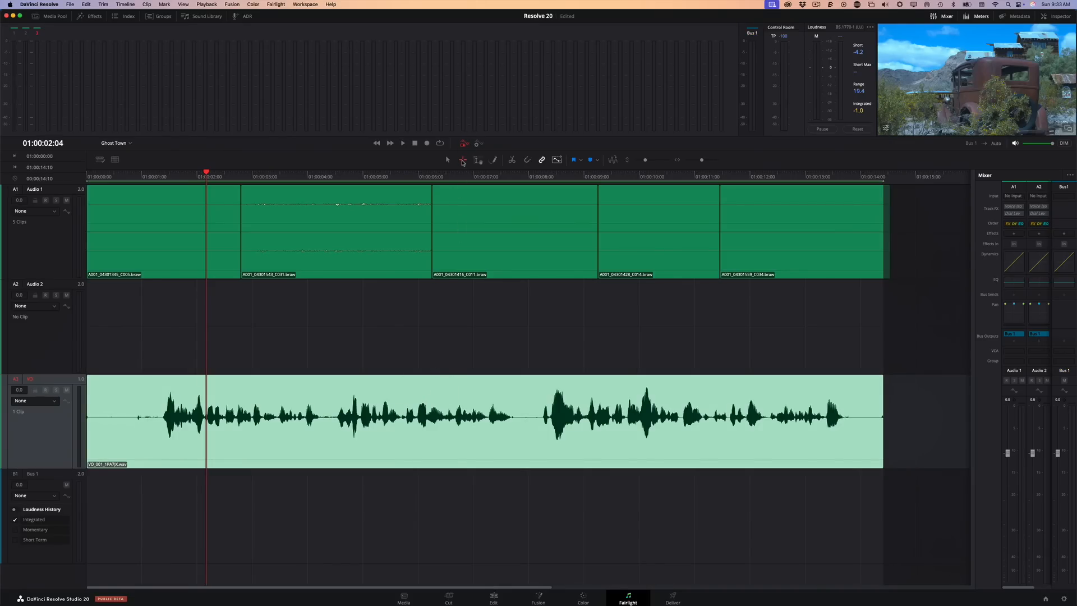
Try a range selection over the voiceover from about one to five seconds, and reselect the whole VO clip
left_click(383, 312)
left_click_drag(153, 416, 378, 424)
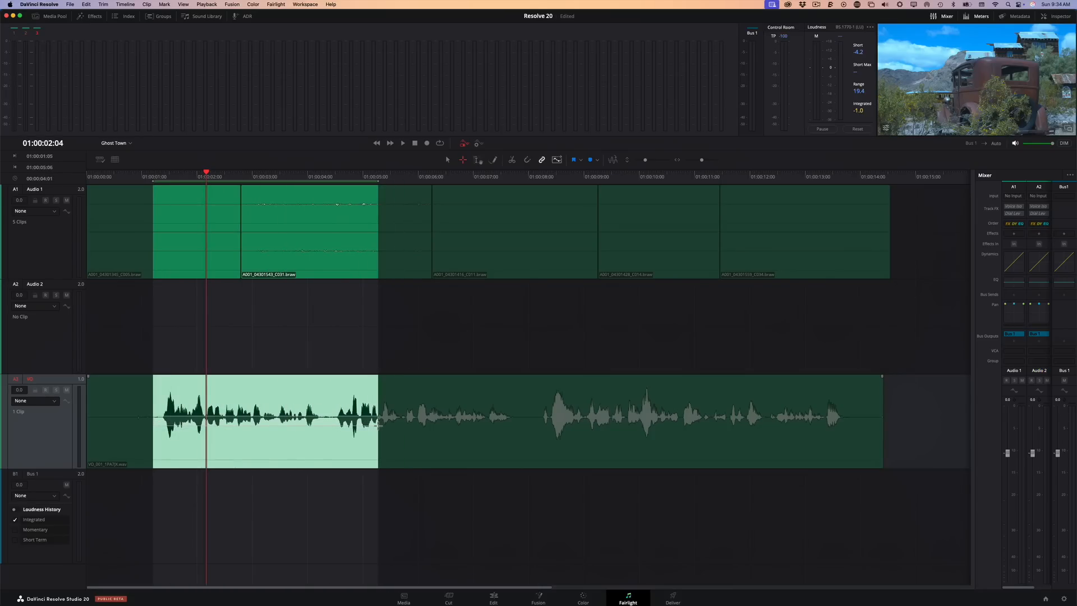
left_click(462, 359)
left_click(411, 422)
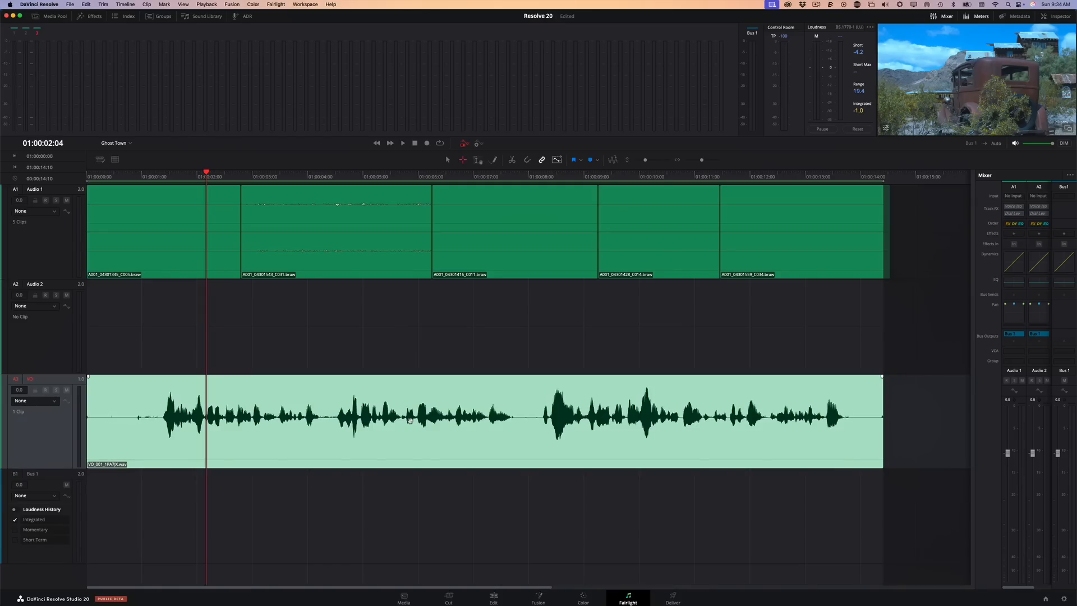
Remove silence from the VO clip with threshold -22.4 dB, pre head 28 ms, post tail 158 ms, and Fade Head and Tail enabled
right_click(344, 427)
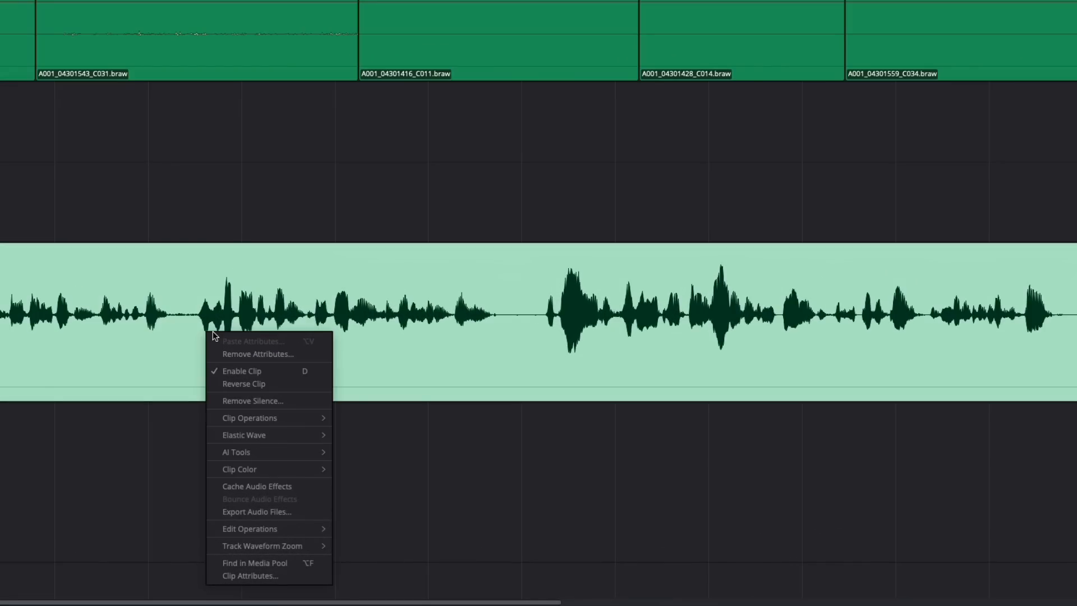
left_click(284, 400)
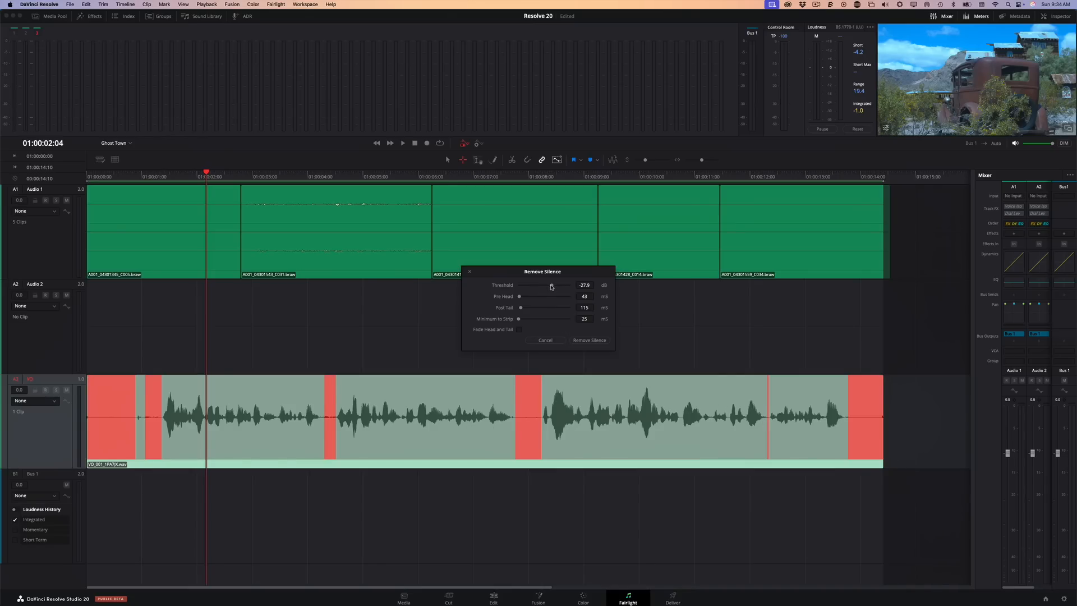
left_click_drag(552, 288, 555, 289)
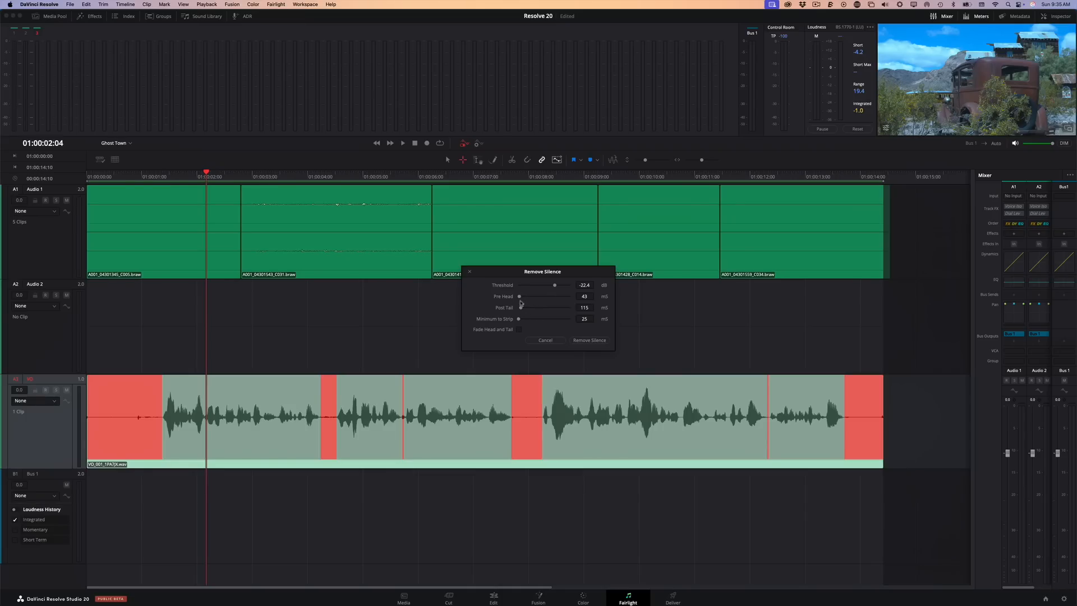
left_click_drag(522, 298, 523, 308)
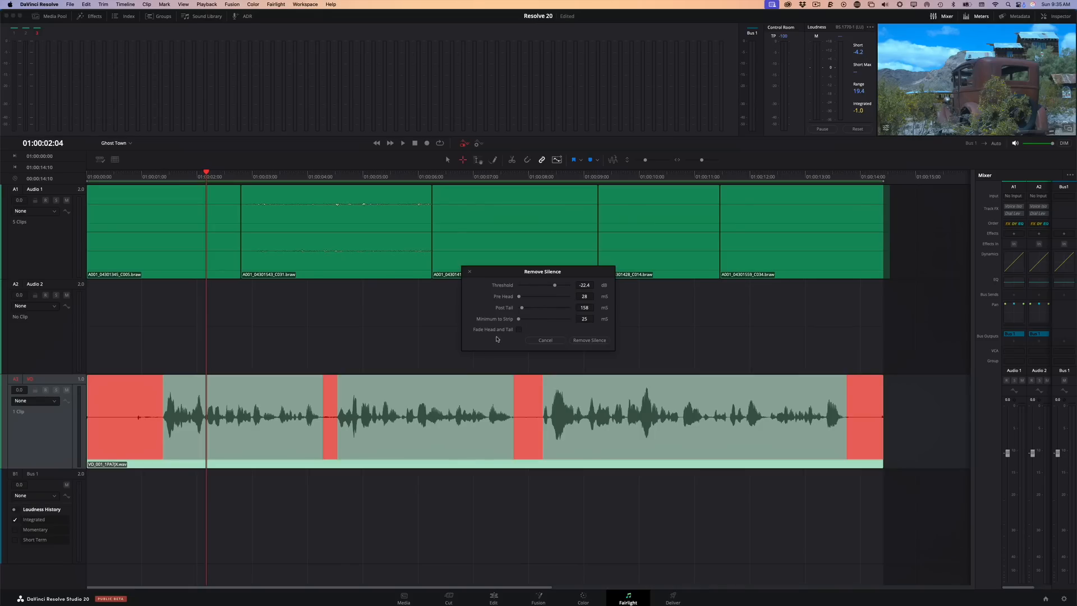
left_click(518, 330)
left_click(584, 340)
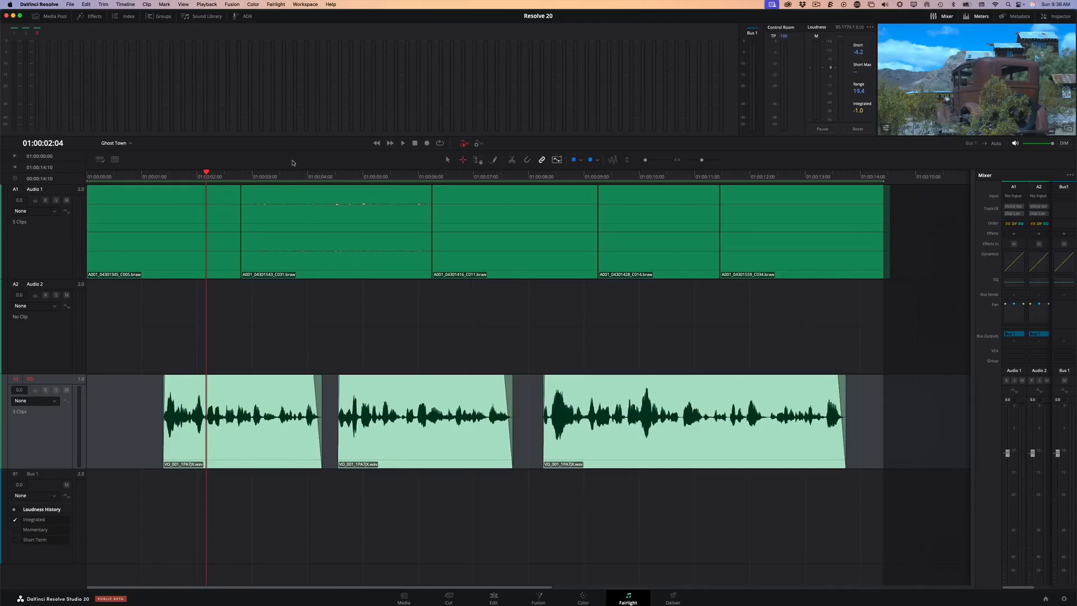
Return to the Edit page and scrub the Ghost Town timeline to review the separated voiceover segments
left_click(493, 600)
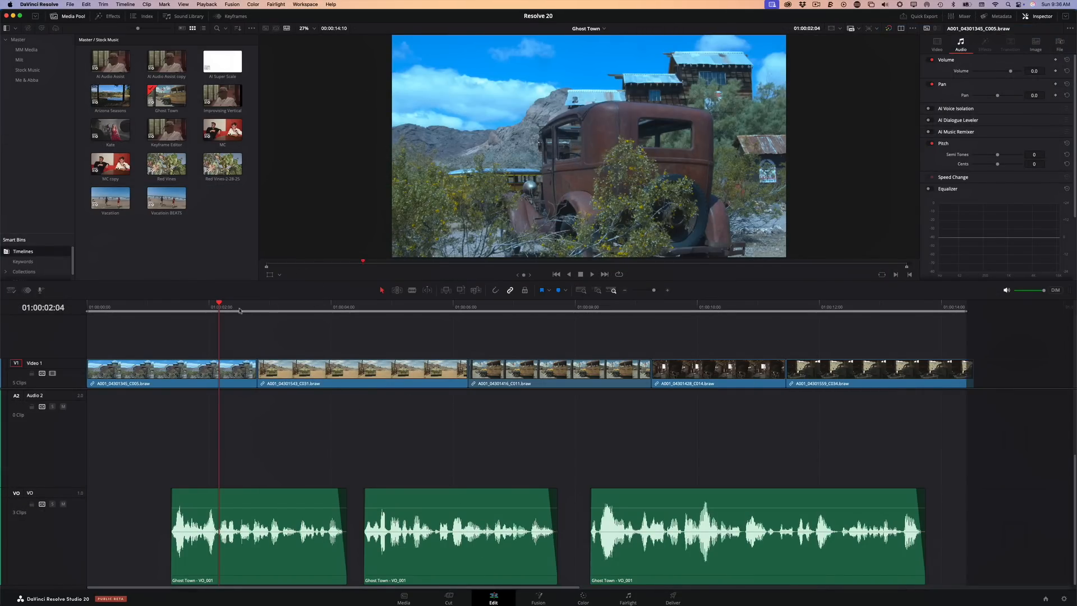
left_click_drag(240, 311, 645, 310)
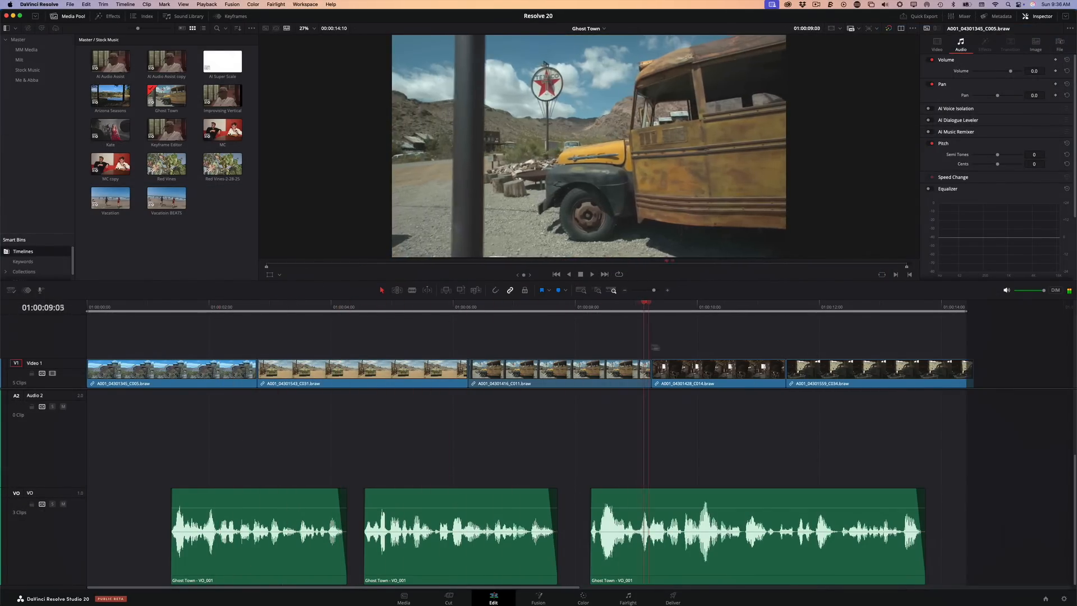
left_click_drag(655, 347, 270, 357)
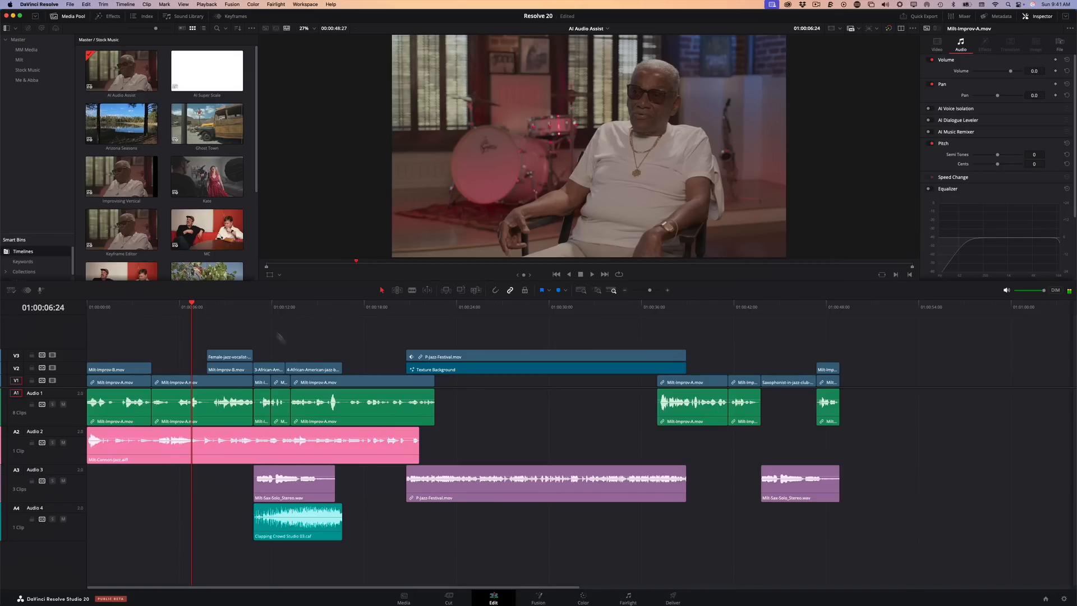
Play the AI Audio Assist timeline from 01:00:10:17 to hear its current mix
left_click(250, 307)
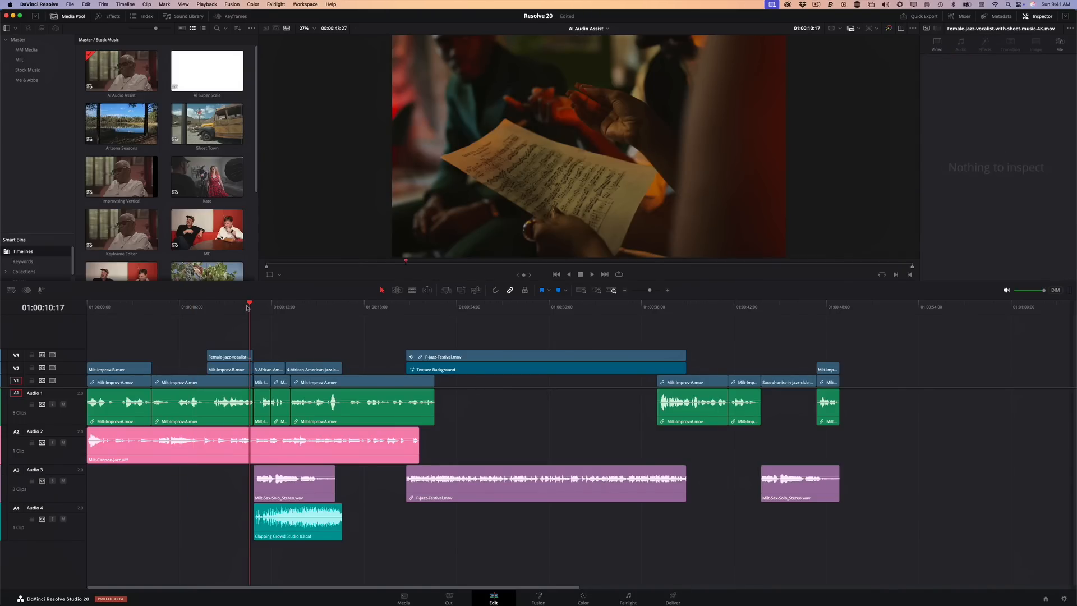
key("space")
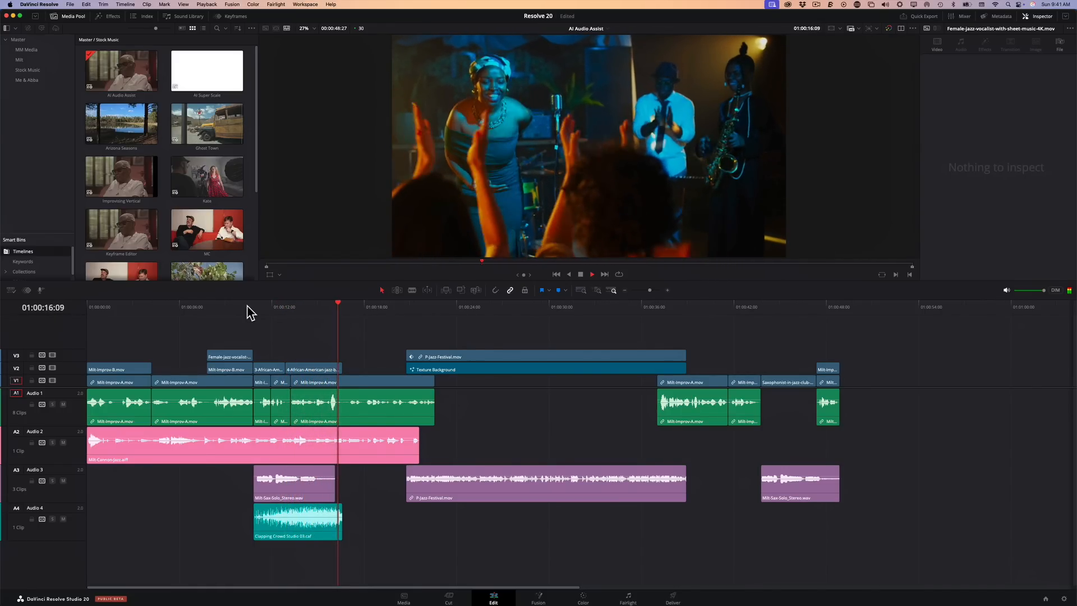
Play the original mix from 01:00:20:03 into the P-Jazz-Festival clip and return the playhead to 01:00:12:12
key("space")
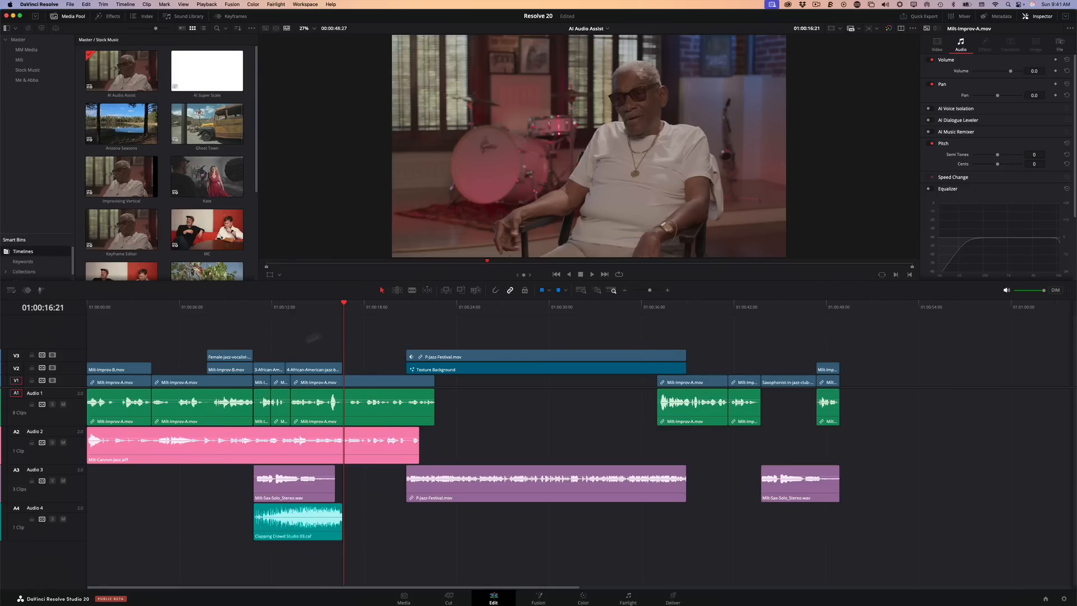
left_click(397, 307)
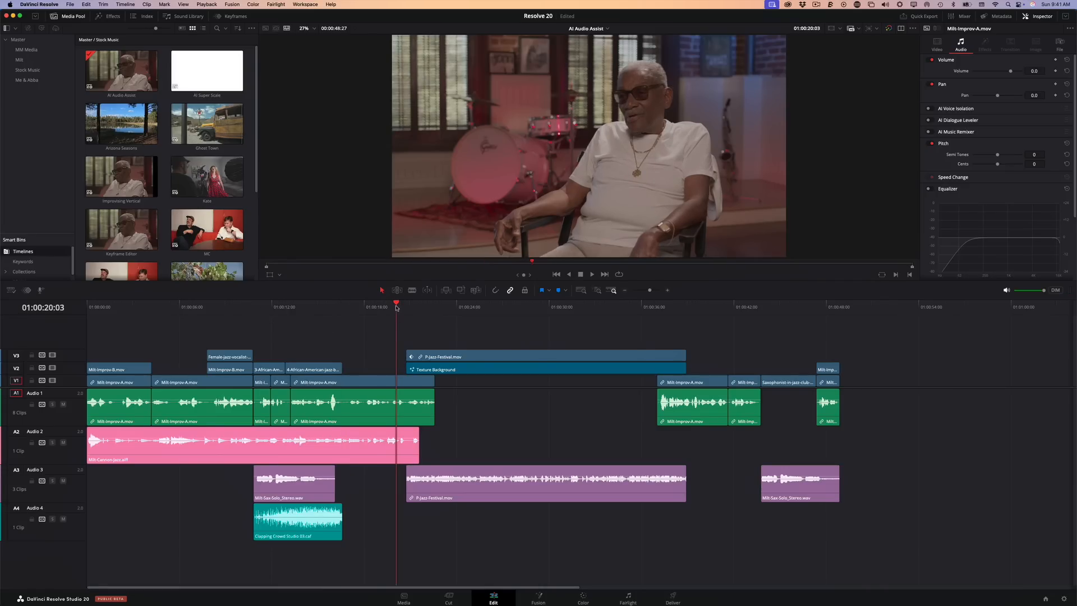
key("space")
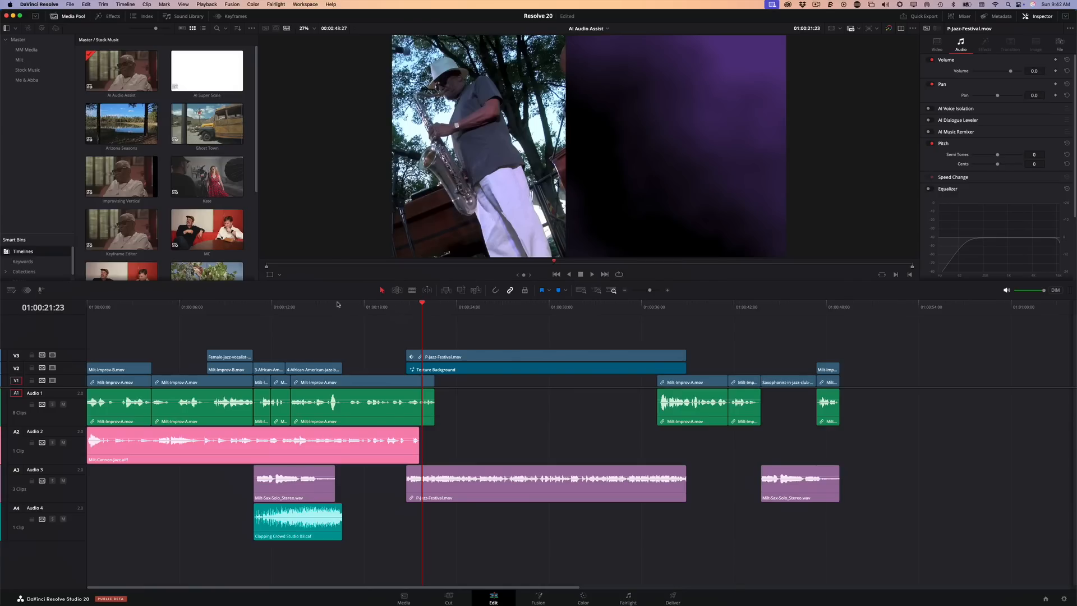
left_click(278, 308)
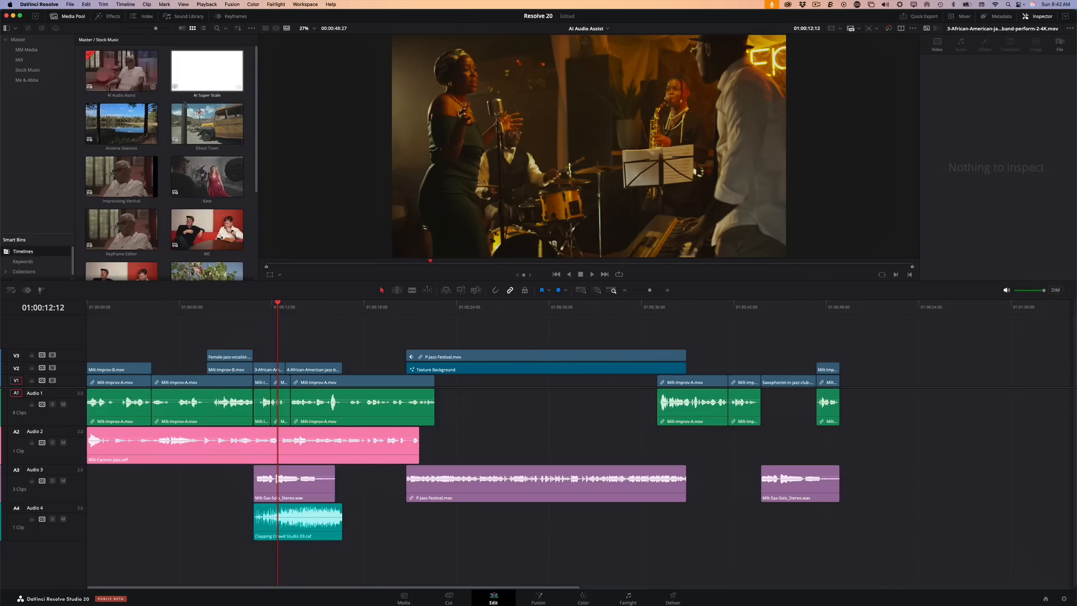
Duplicate the AI Audio Assist timeline, open the copy, and place its playhead at 01:00:12:08
left_click(119, 79)
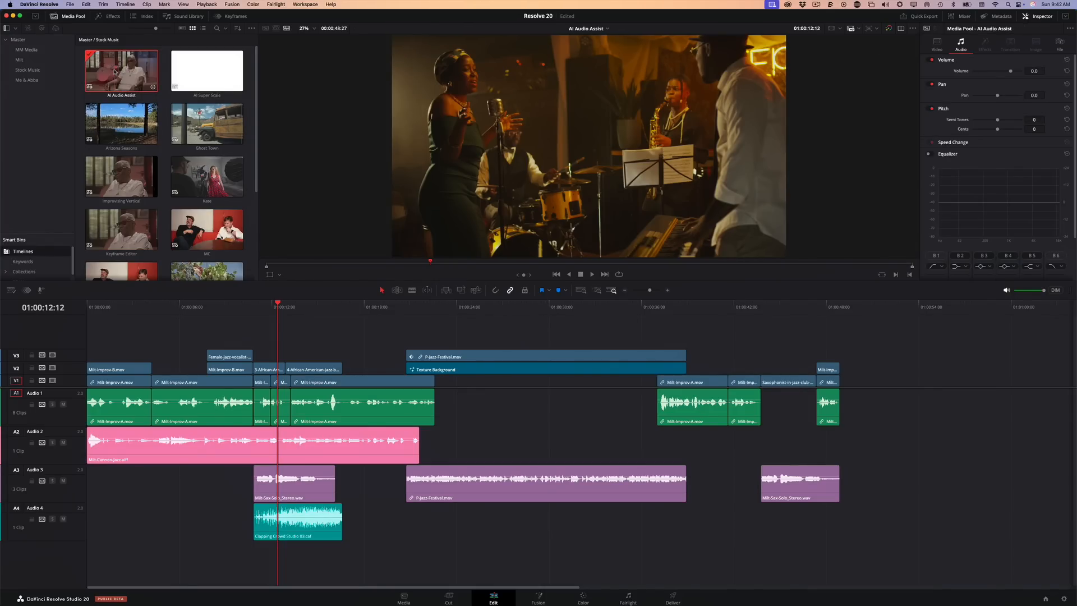
left_click(86, 4)
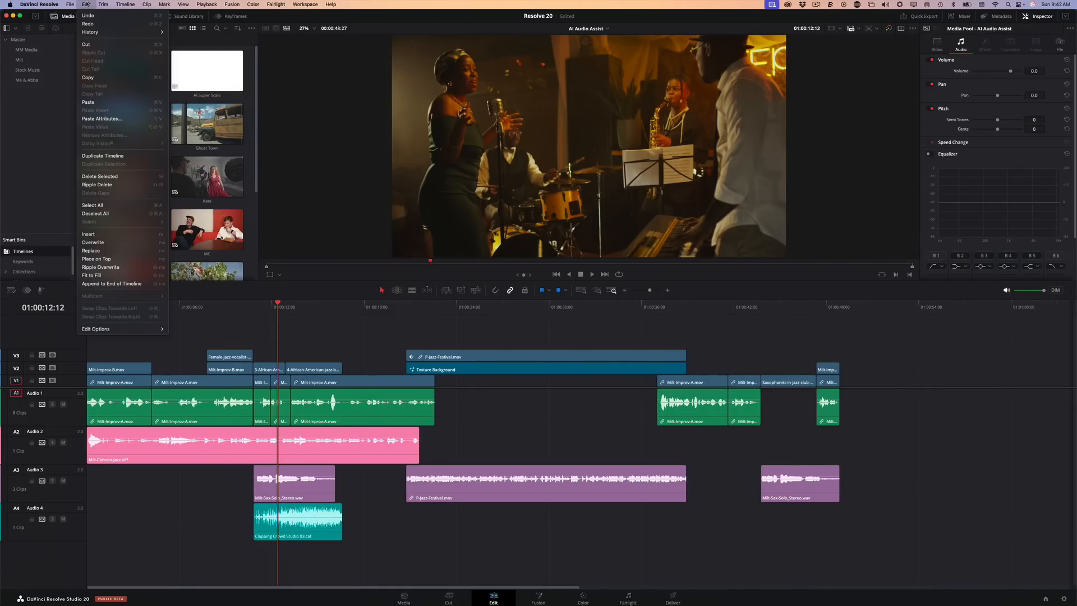
left_click(99, 155)
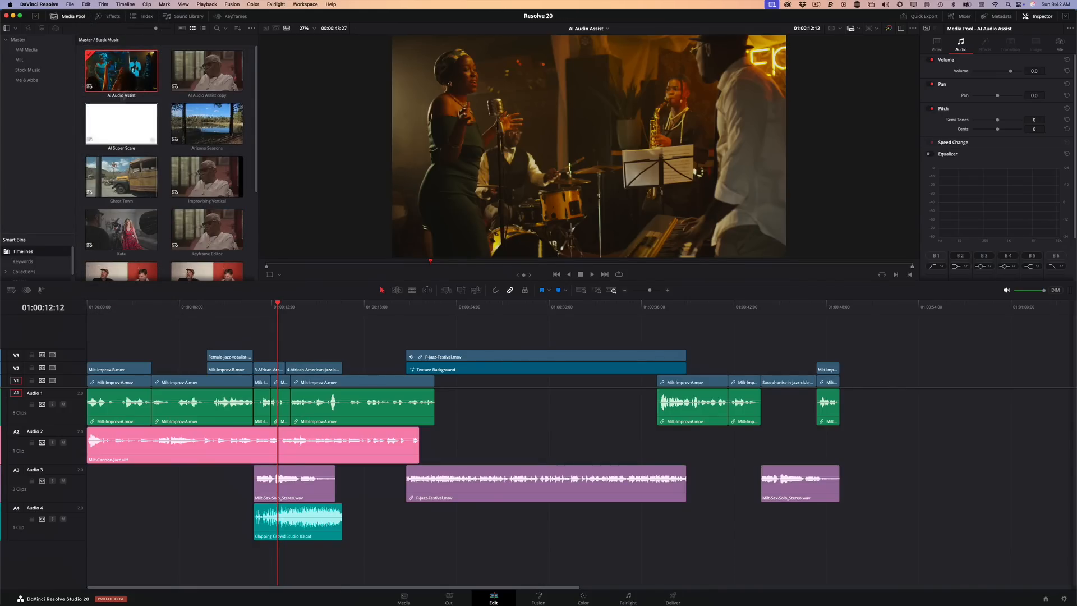
left_click(216, 90)
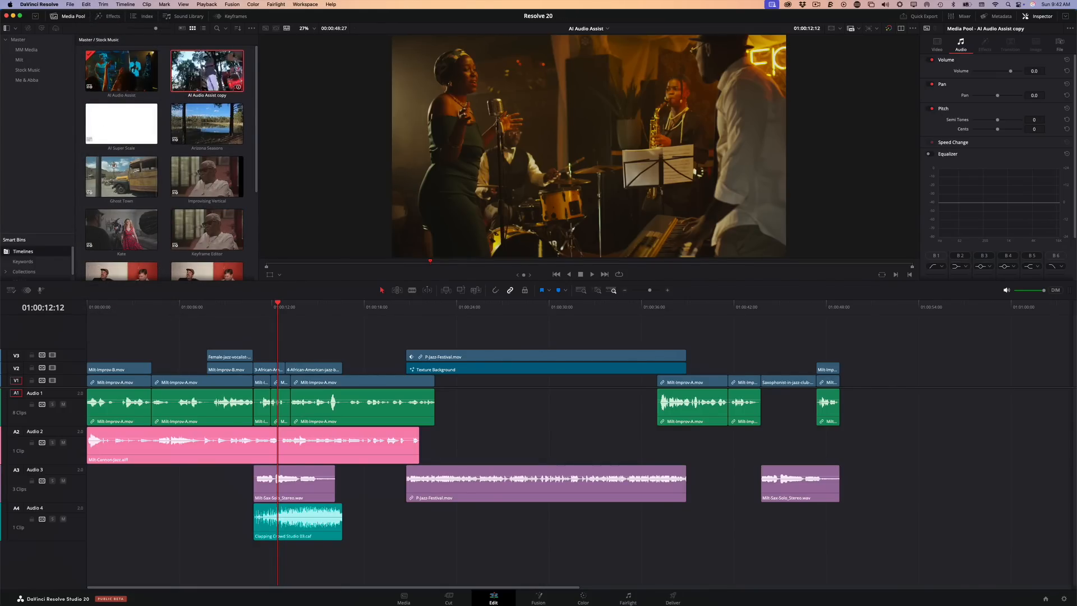
double_click(207, 72)
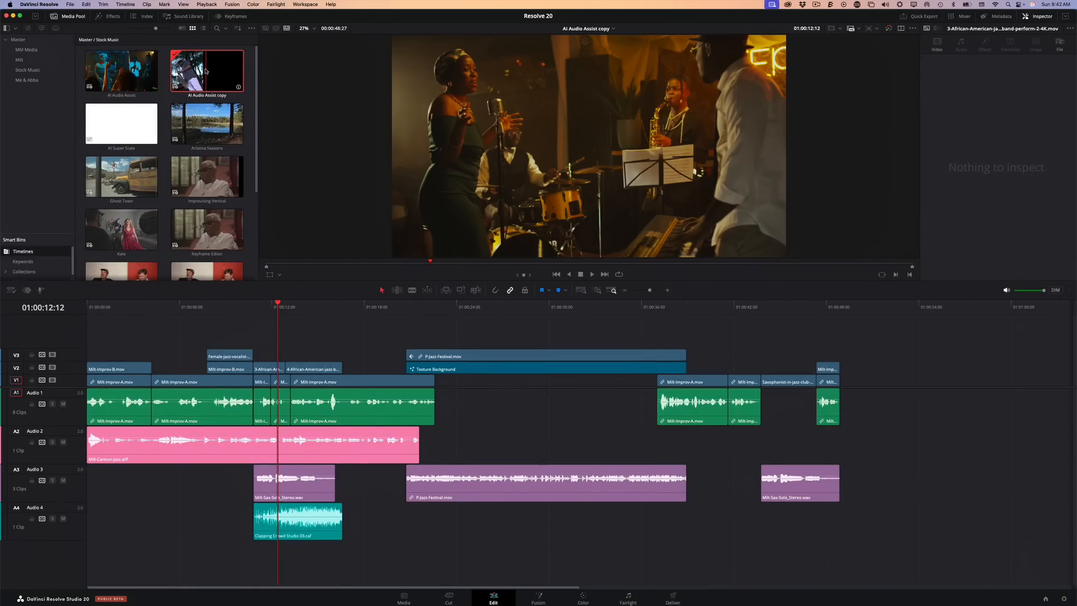
left_click_drag(312, 307, 275, 303)
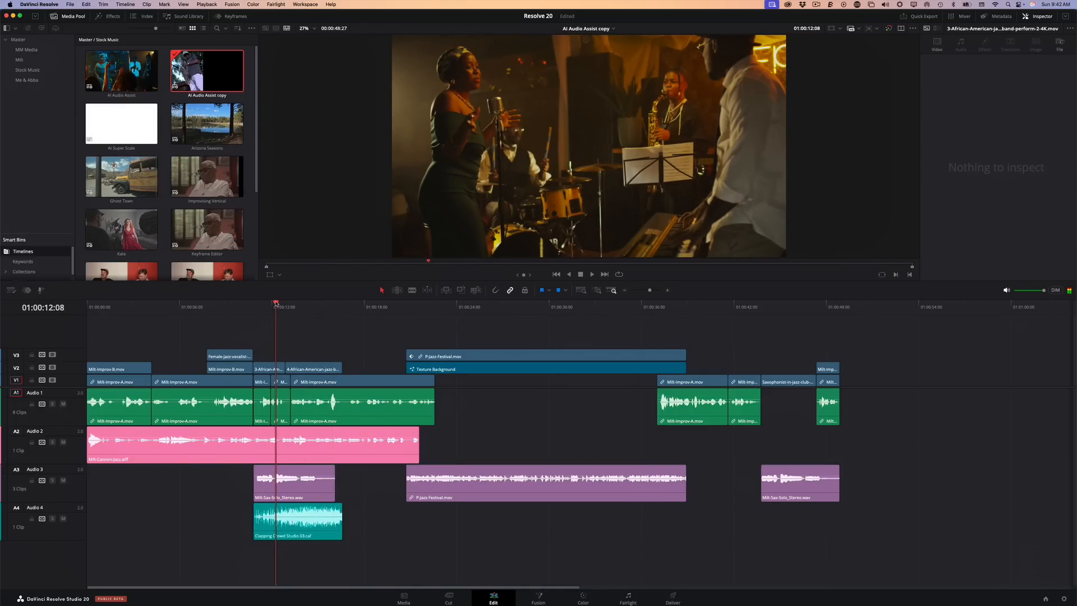
Auto mix the timeline copy with the AI Audio Assistant, using YouTube as the delivery standard
left_click(127, 5)
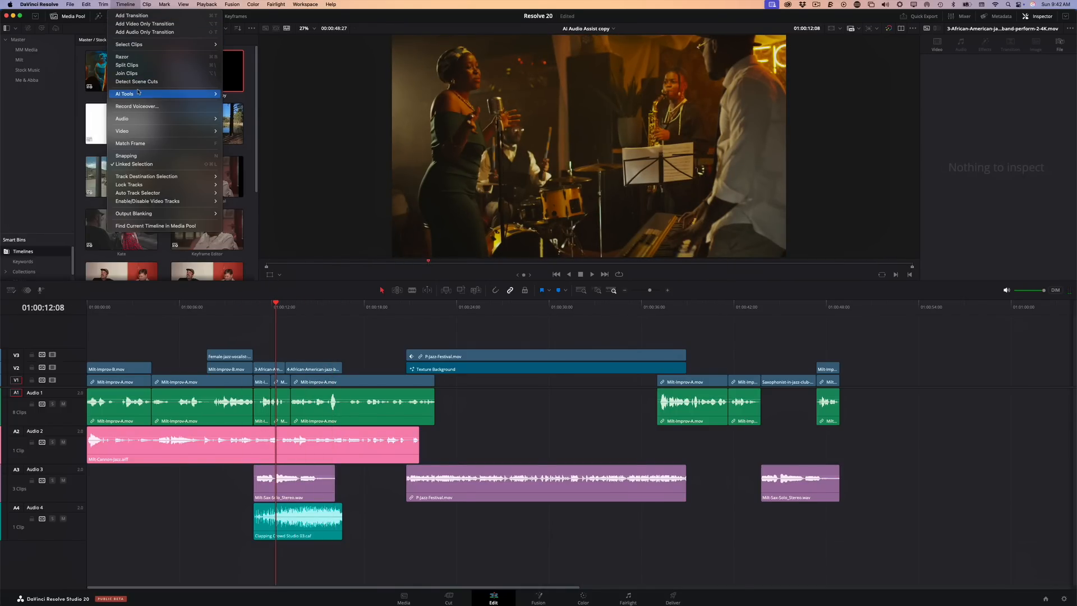
mouse_move(140, 94)
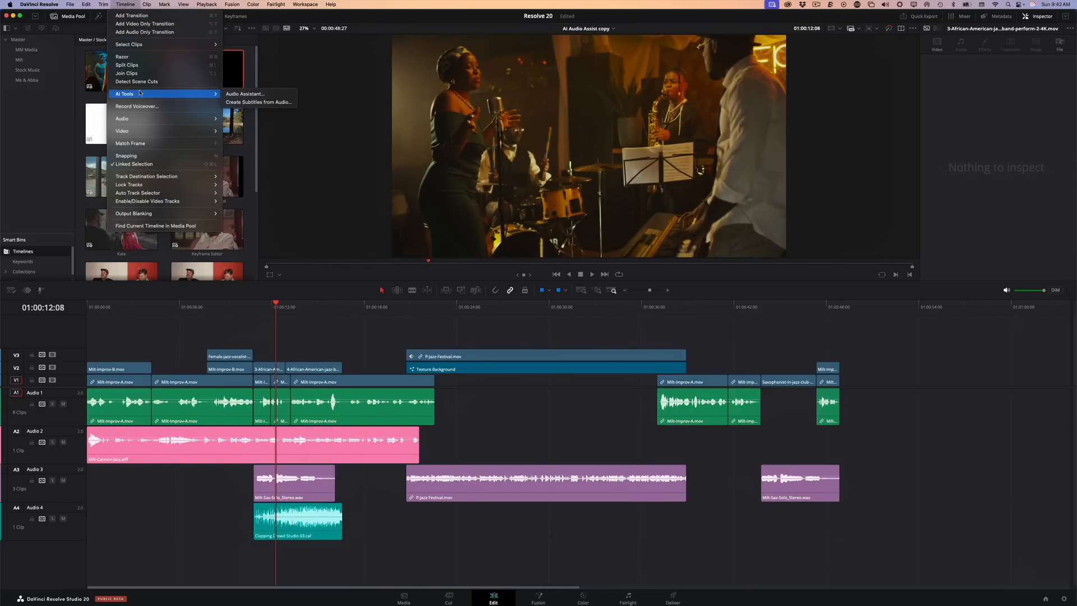
left_click(276, 95)
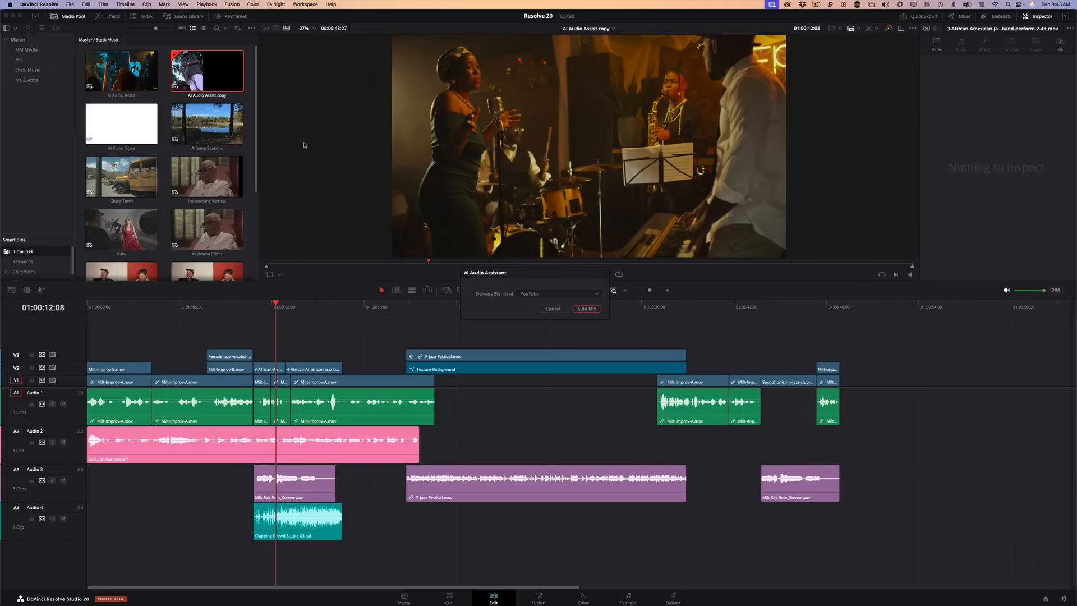
left_click(541, 295)
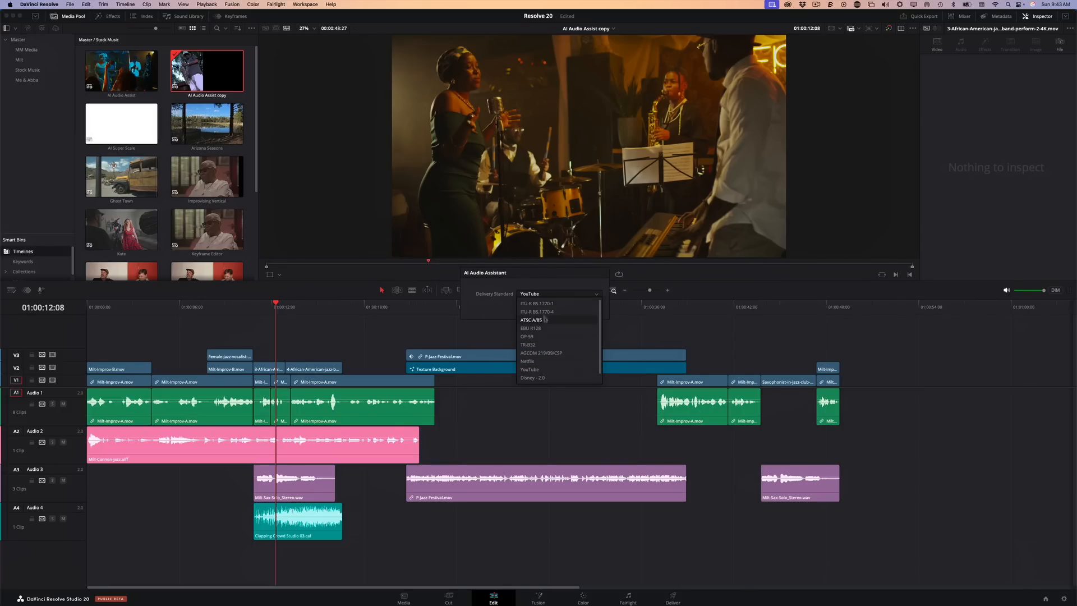
scroll(547, 346, "down", 1)
scroll(547, 328, "up", 1)
left_click(530, 369)
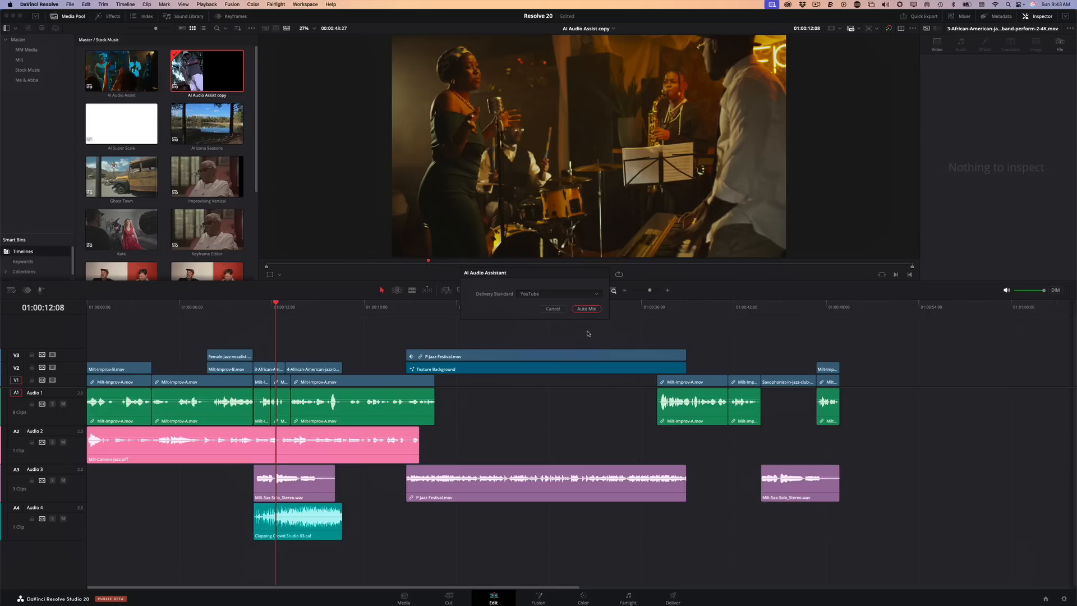
left_click(586, 309)
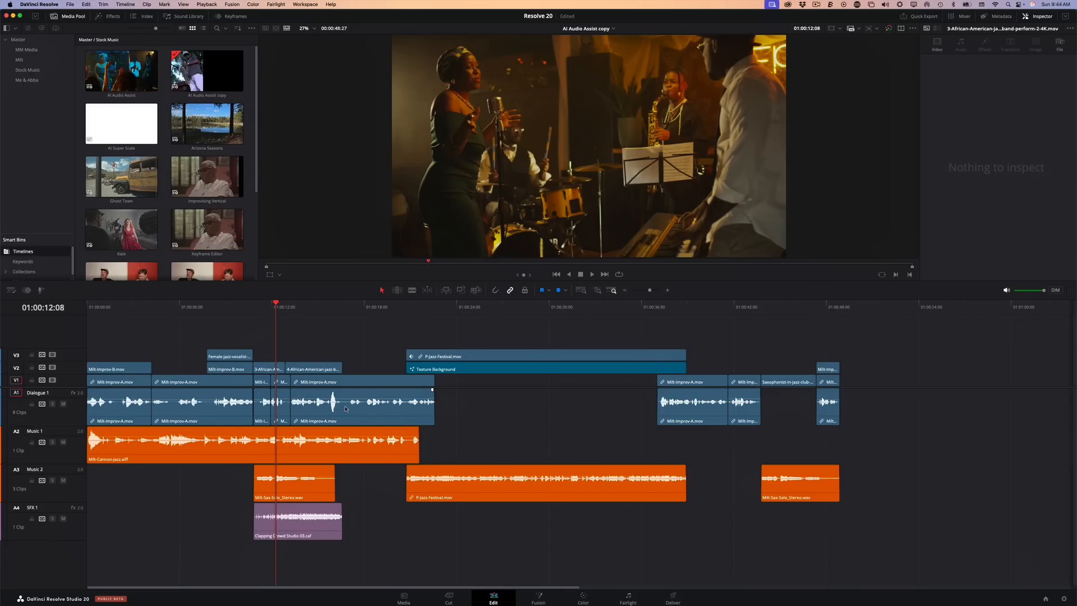
Play the auto-mixed timeline from 01:00:10:01, and replay the passage from about 01:00:20:00
left_click(240, 307)
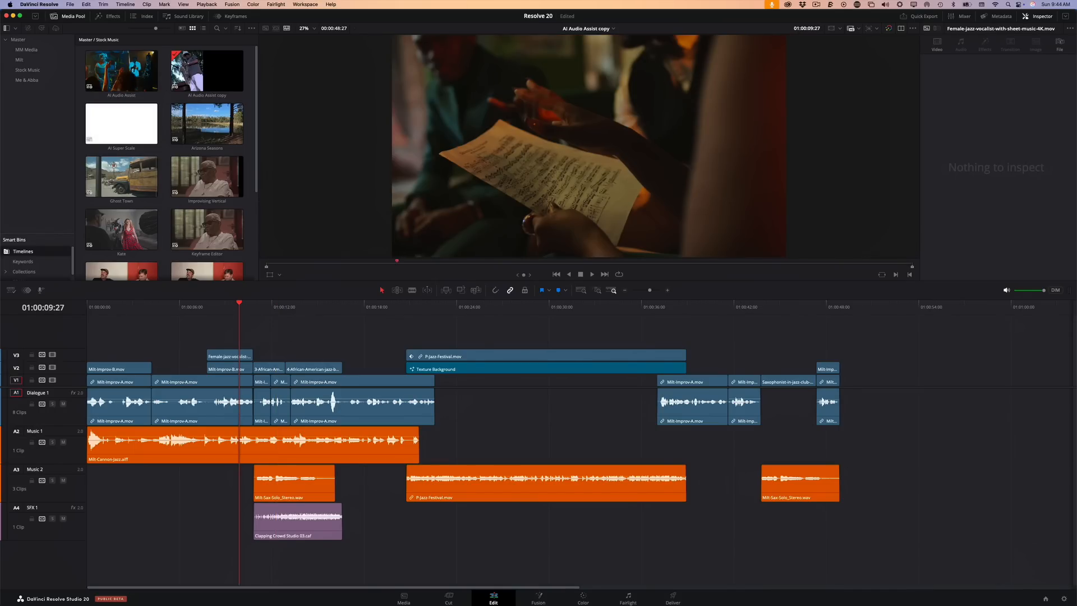
left_click(242, 305)
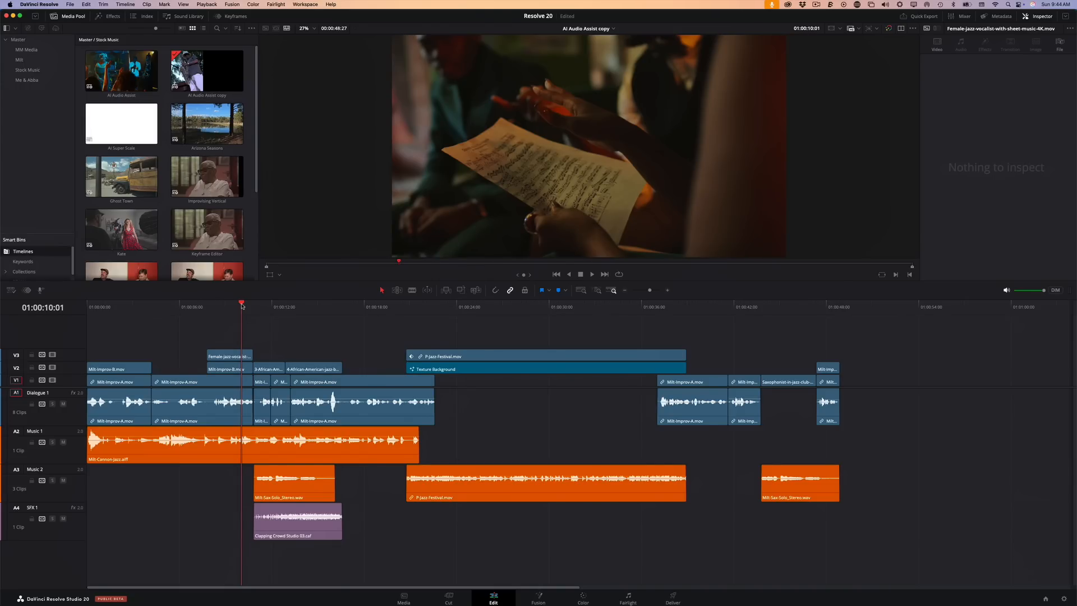
key("space")
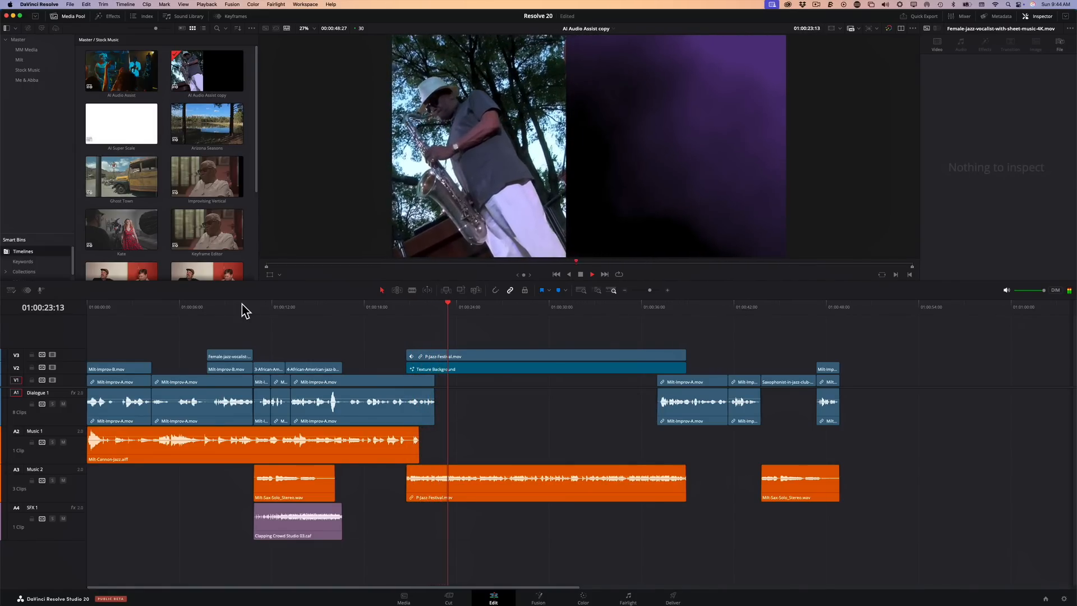
key("space")
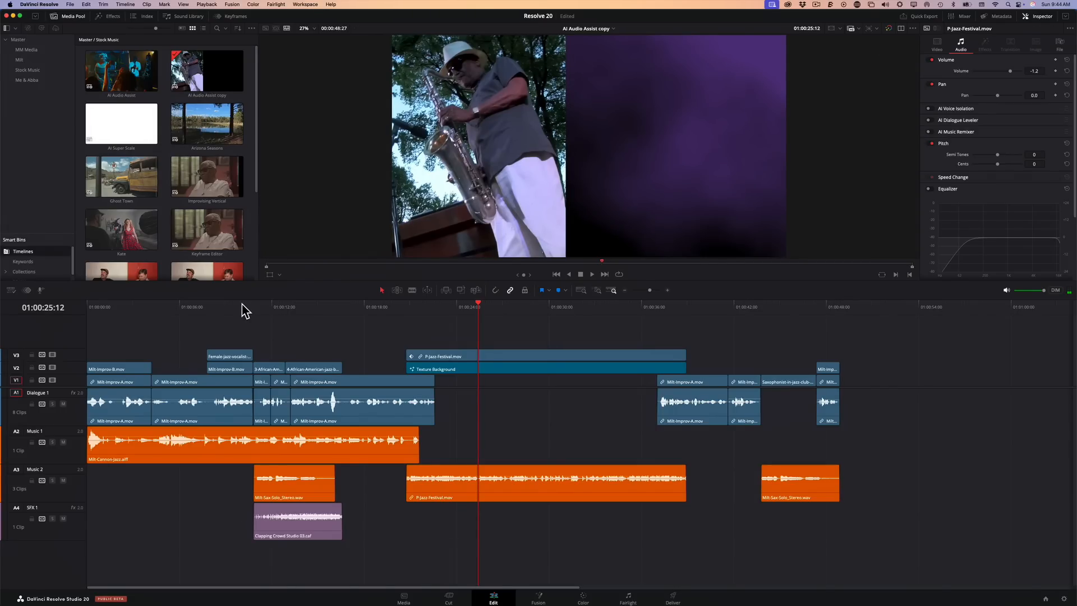
left_click(394, 307)
key("space")
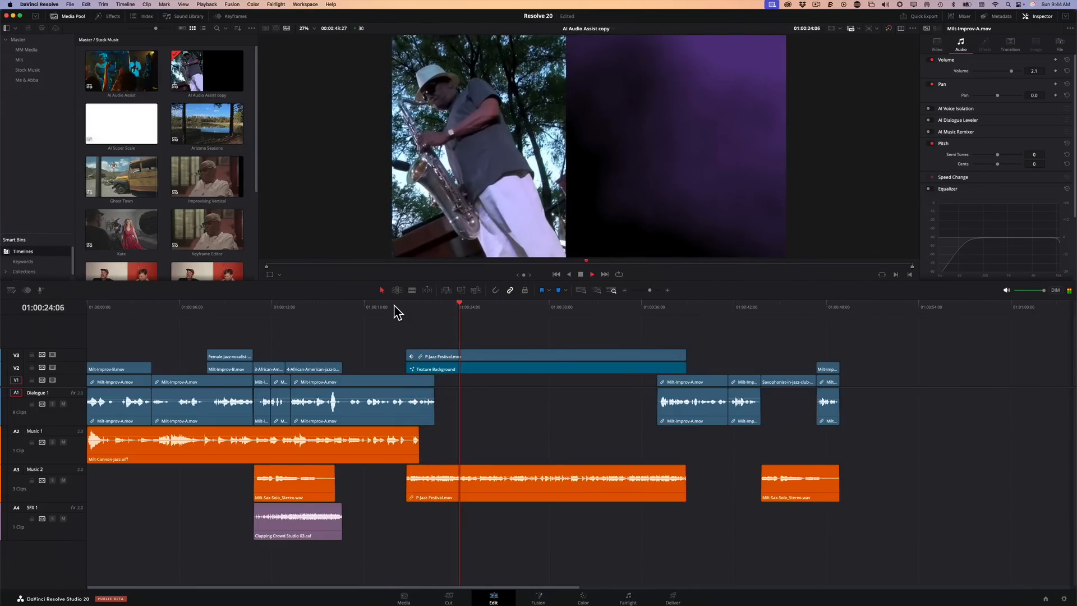
Examine the Clapping Crowd Studio 03 clip's audio settings and enlarged waveform on the SFX 1 track, with the playhead at 01:00:13:06
left_click(290, 307)
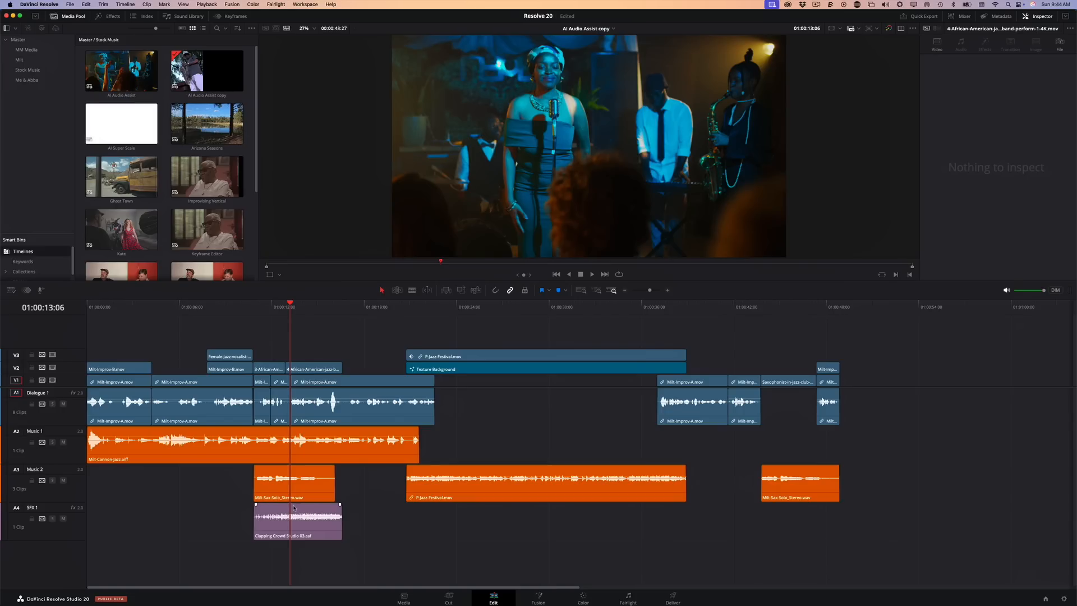
left_click(274, 509)
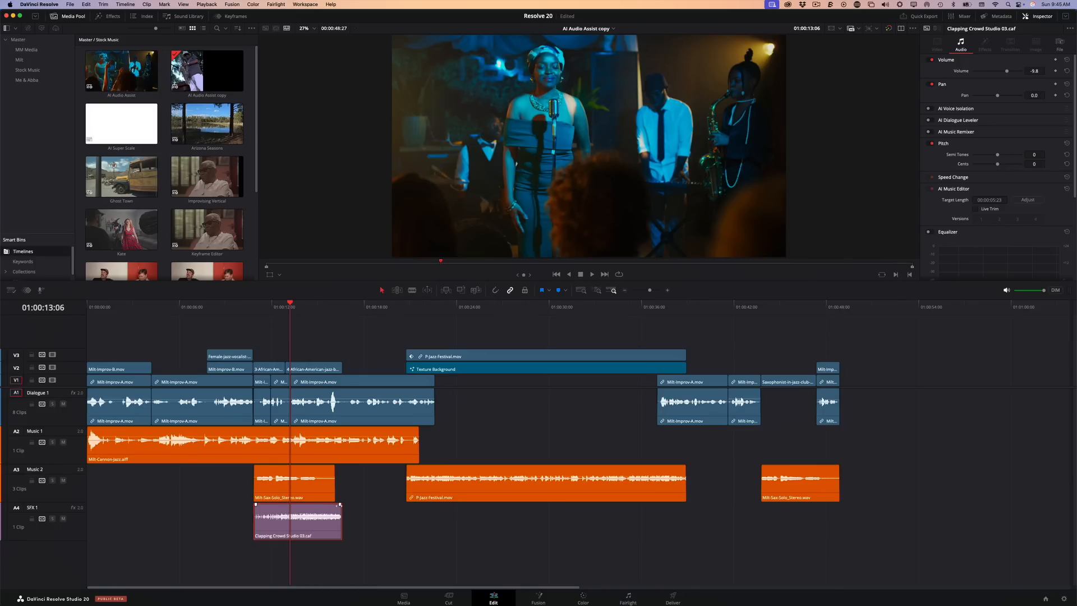
scroll(367, 537, "up", 5)
left_click(377, 543)
scroll(370, 544, "down", 3)
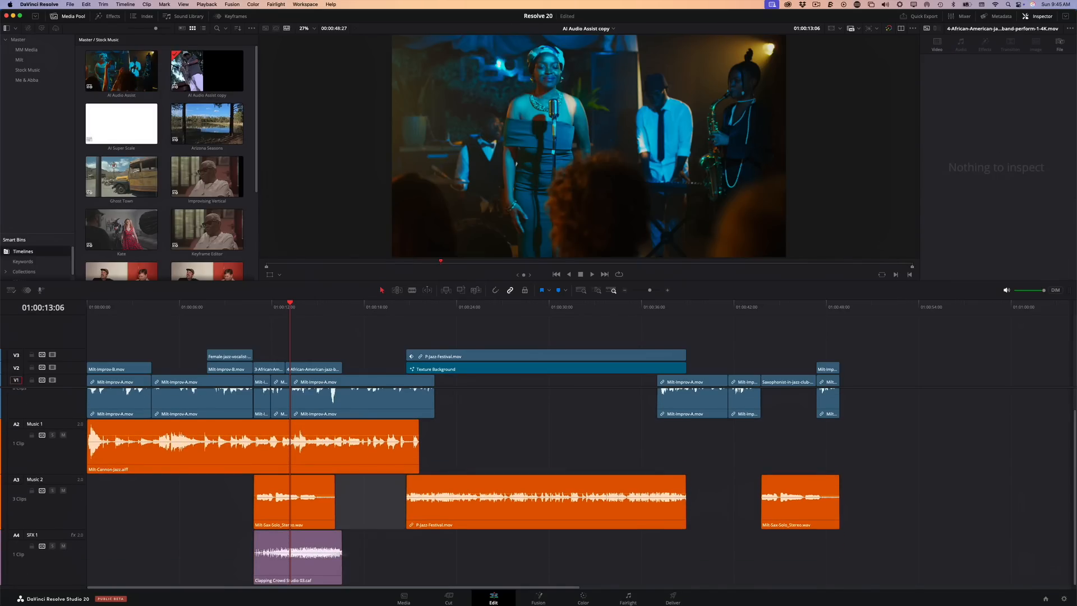
left_click_drag(297, 551, 297, 554)
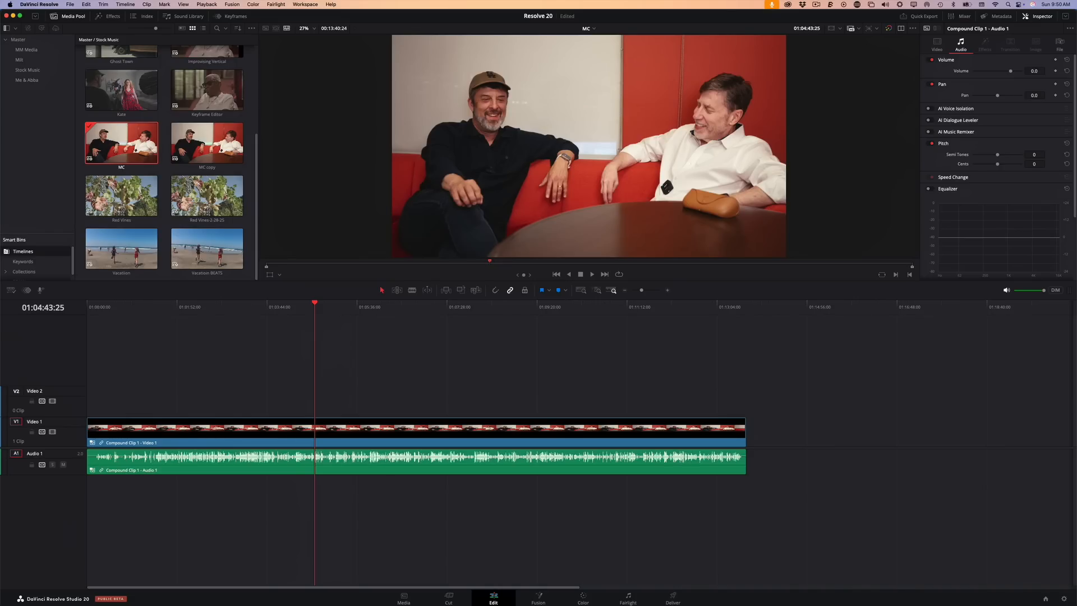
Move the MC timeline's playhead to 01:03:22:26 and show its camera angles in a Multicam source viewer beside the timeline viewer
left_click_drag(315, 303, 249, 303)
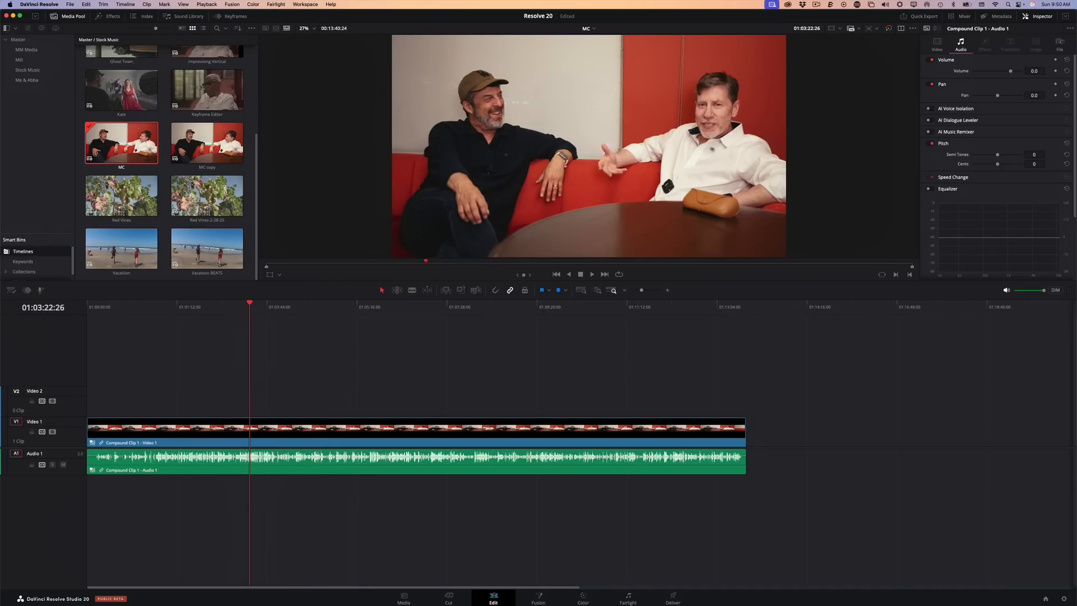
left_click(901, 28)
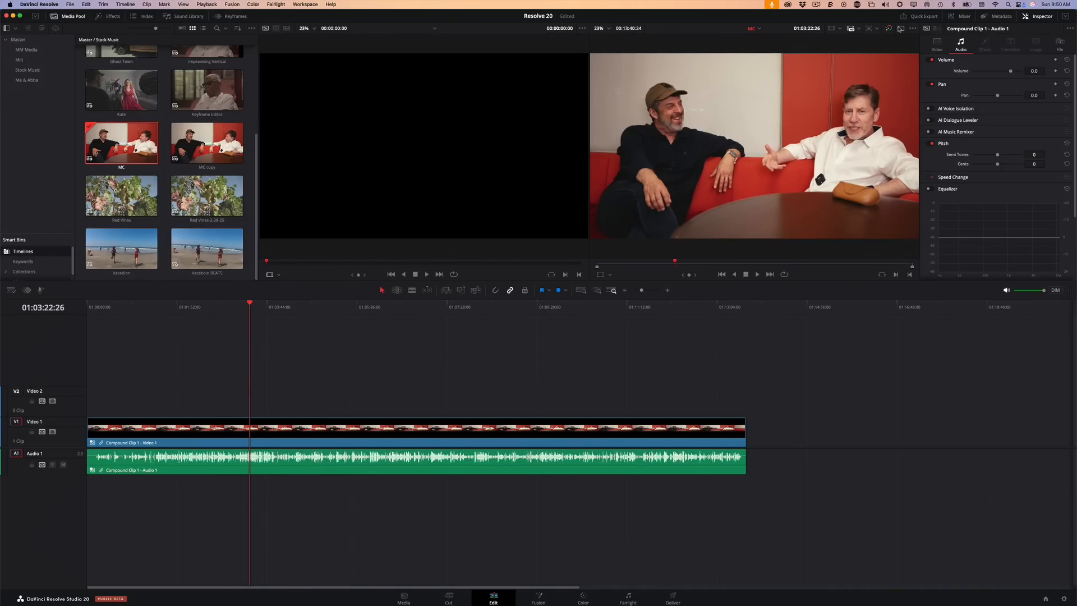
left_click(901, 29)
left_click(901, 28)
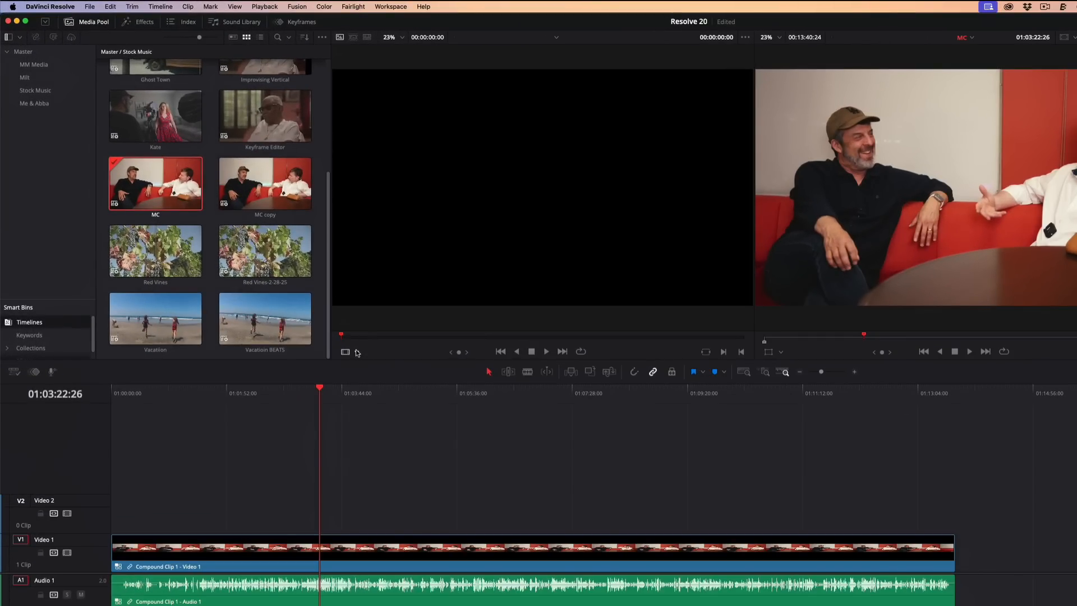
left_click(279, 276)
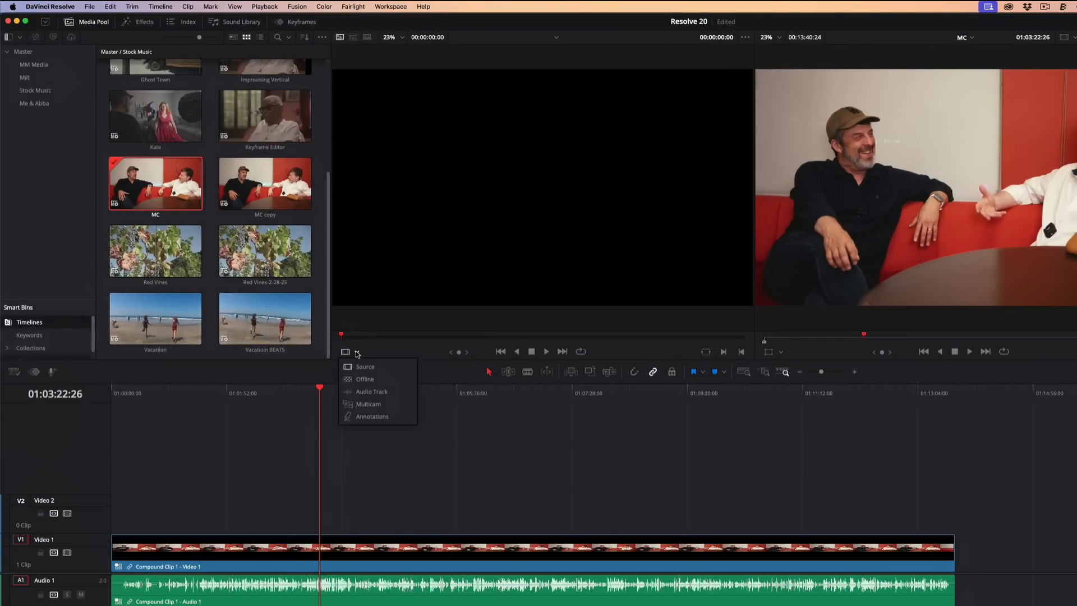
left_click(368, 403)
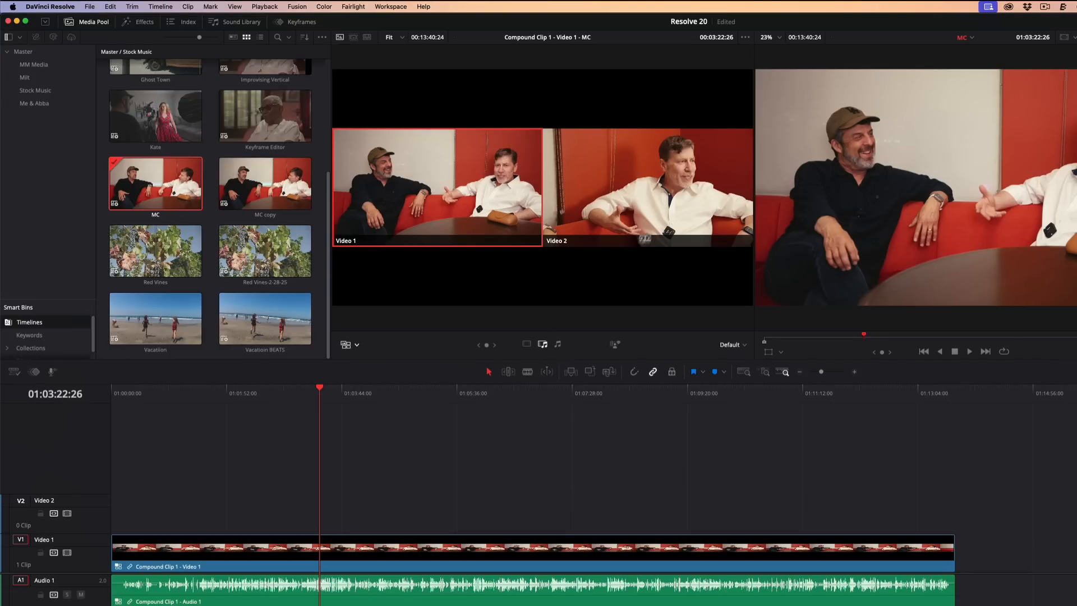
Open AI Multicam SmartSwitch, try the Low and High wide angle frequencies, and choose Medium
left_click(638, 200, "alt")
left_click(474, 193, "alt")
left_click(619, 347)
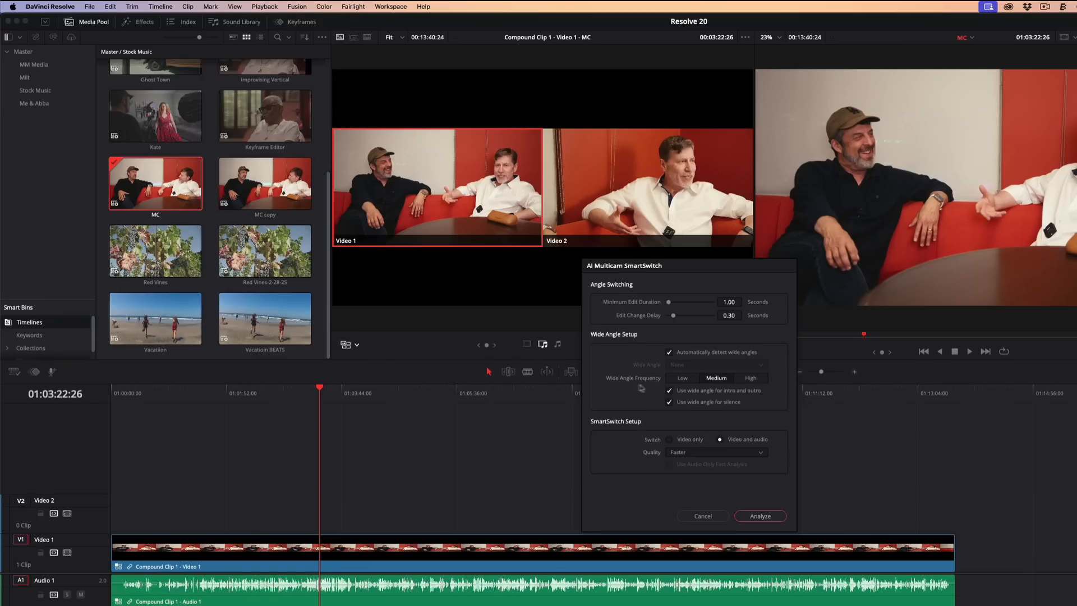
left_click(683, 381)
left_click(717, 381)
left_click(753, 381)
left_click(723, 380)
Start the SmartSwitch analysis with Video only switching and Better quality, and cancel it
left_click(671, 441)
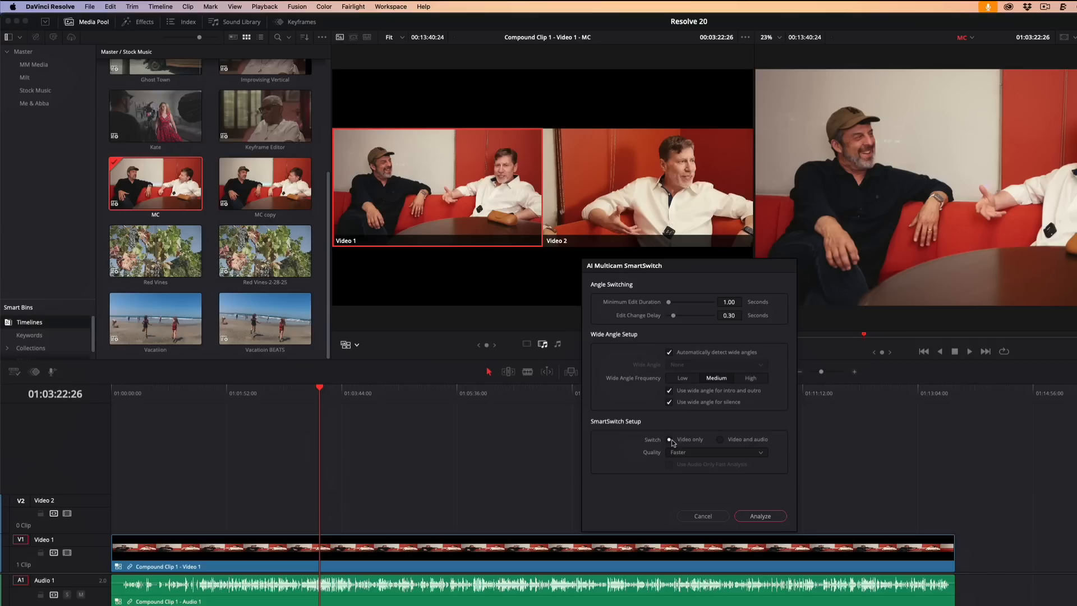
left_click(721, 455)
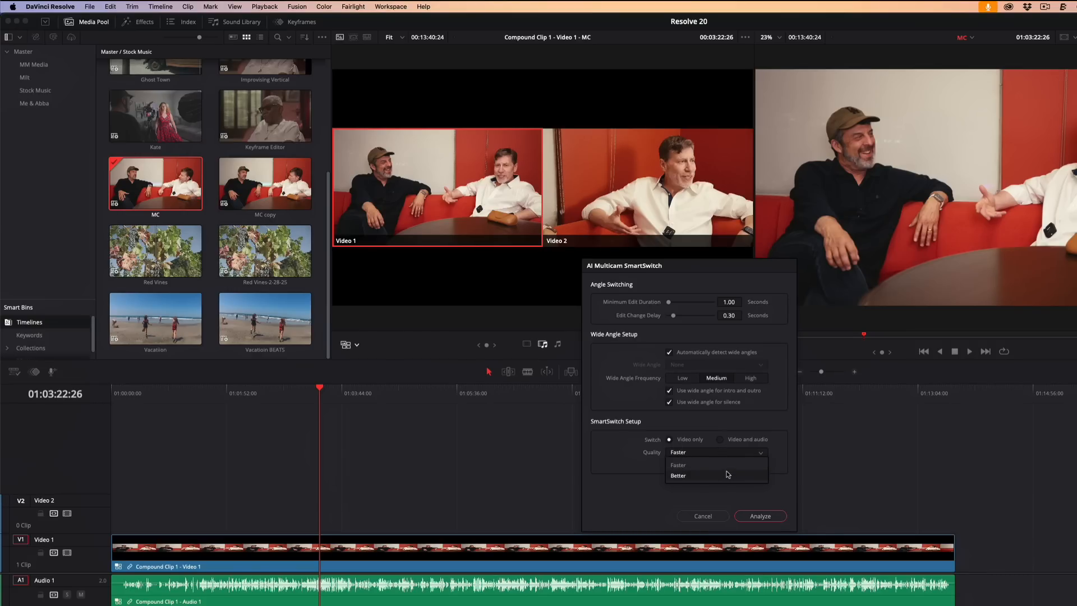
left_click(665, 486)
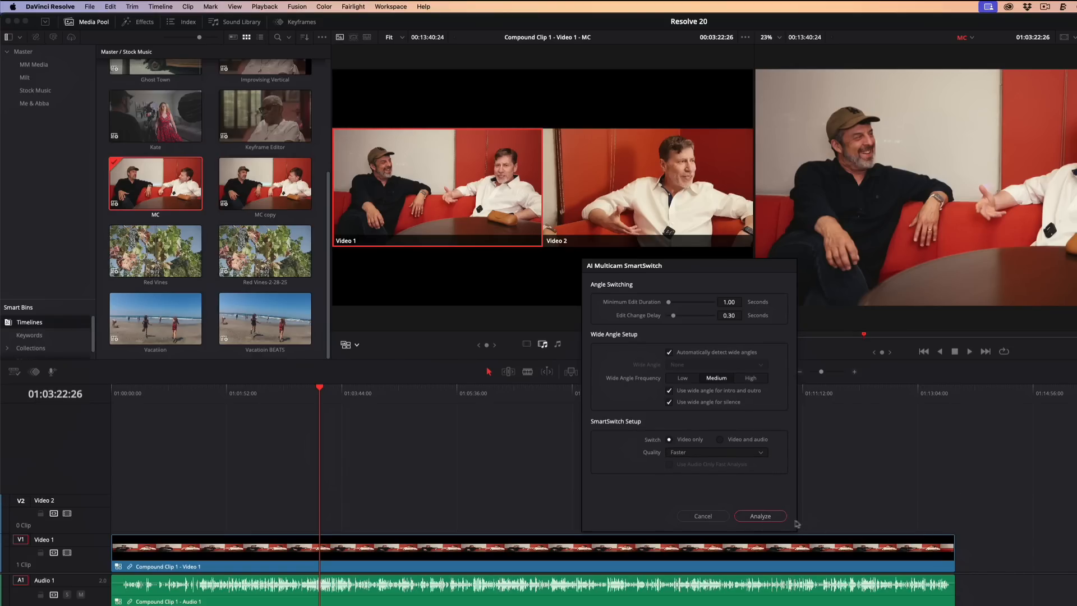
left_click(711, 452)
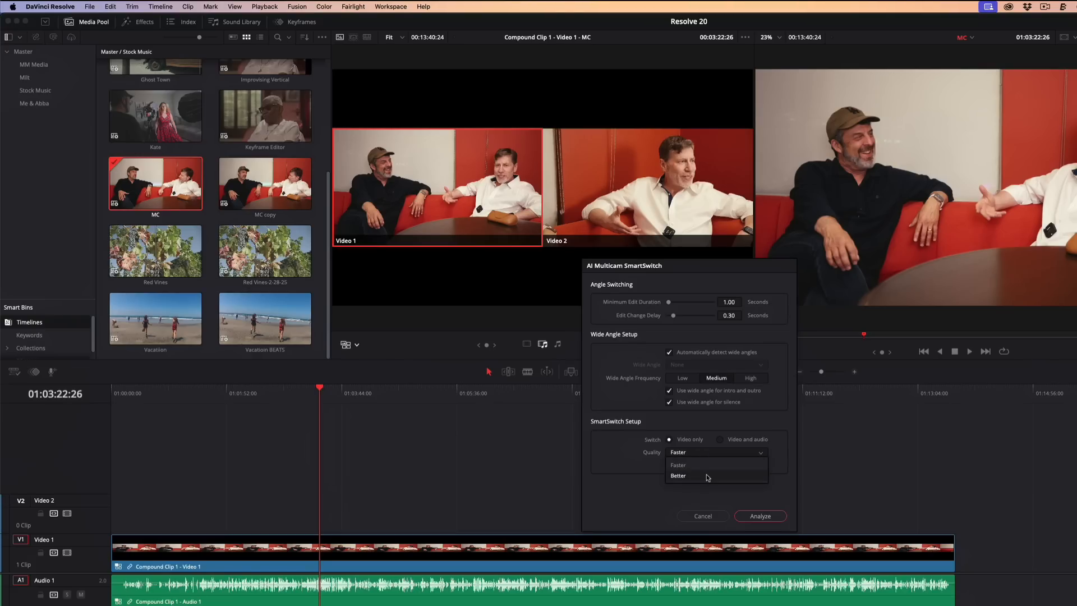
left_click(706, 476)
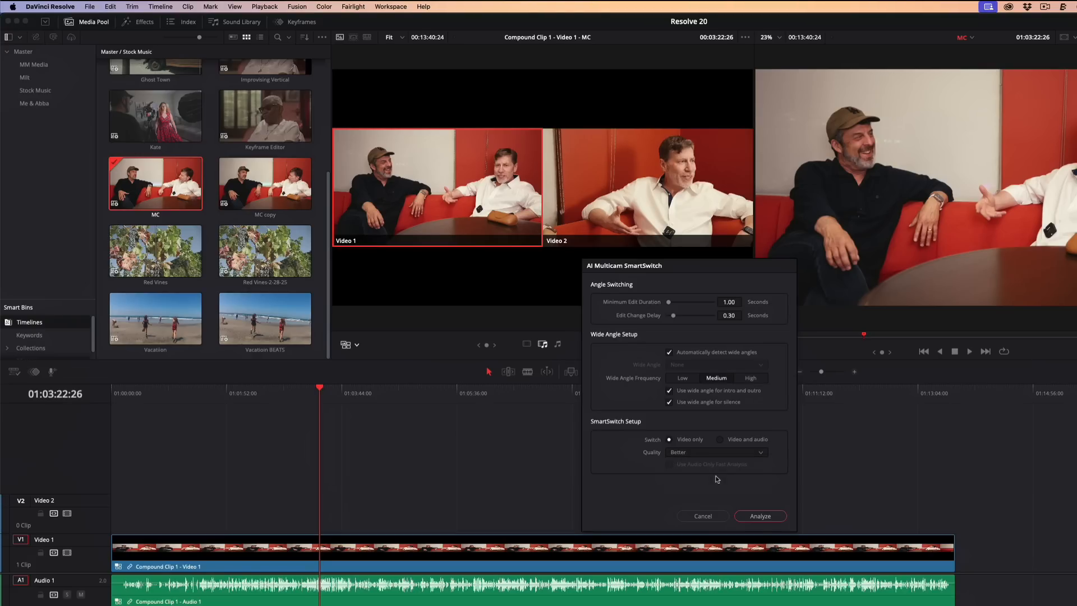
left_click(761, 516)
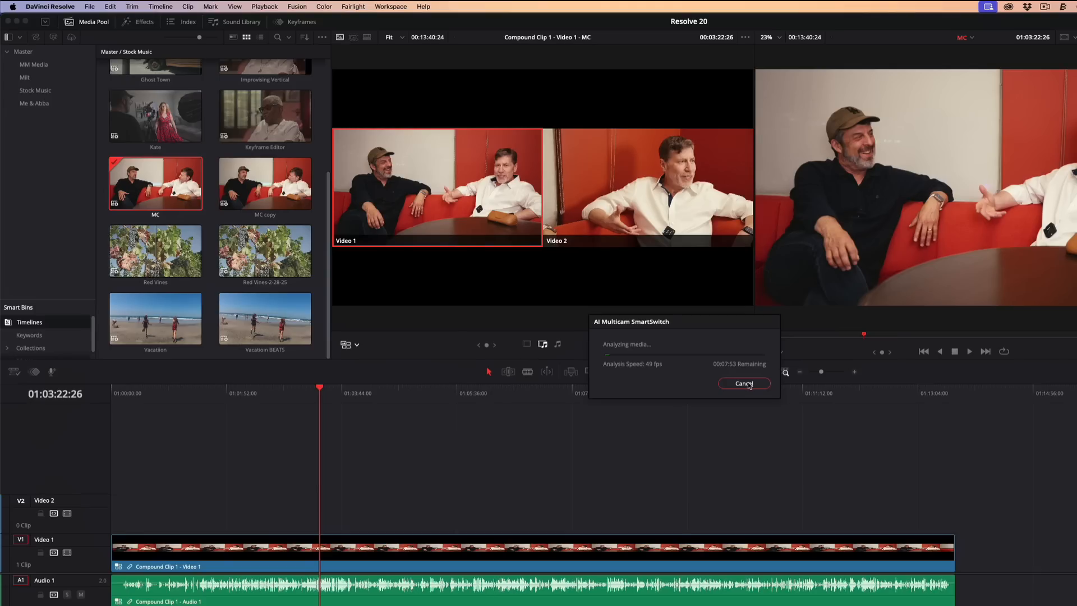
left_click(745, 384)
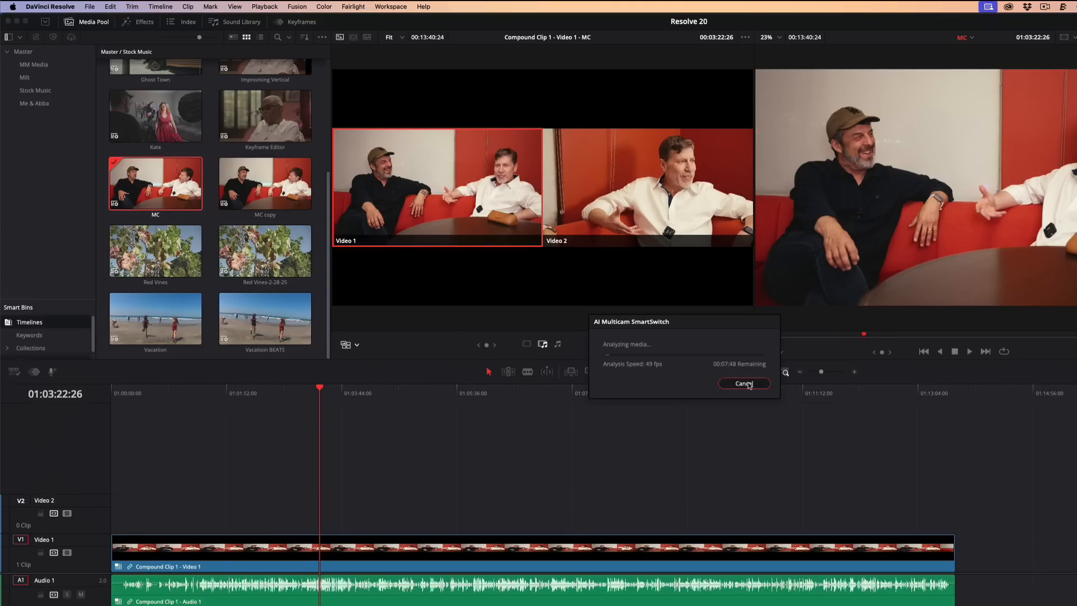
Open the MC copy timeline and scrub back through its camera cuts to 01:02:02:28
double_click(262, 180)
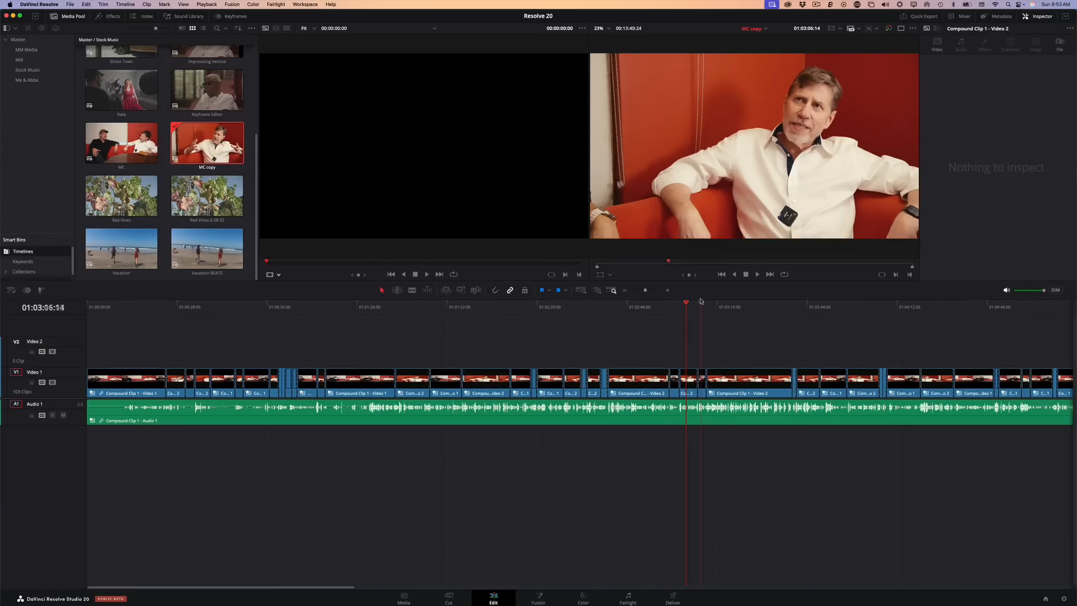
left_click_drag(693, 306, 521, 311)
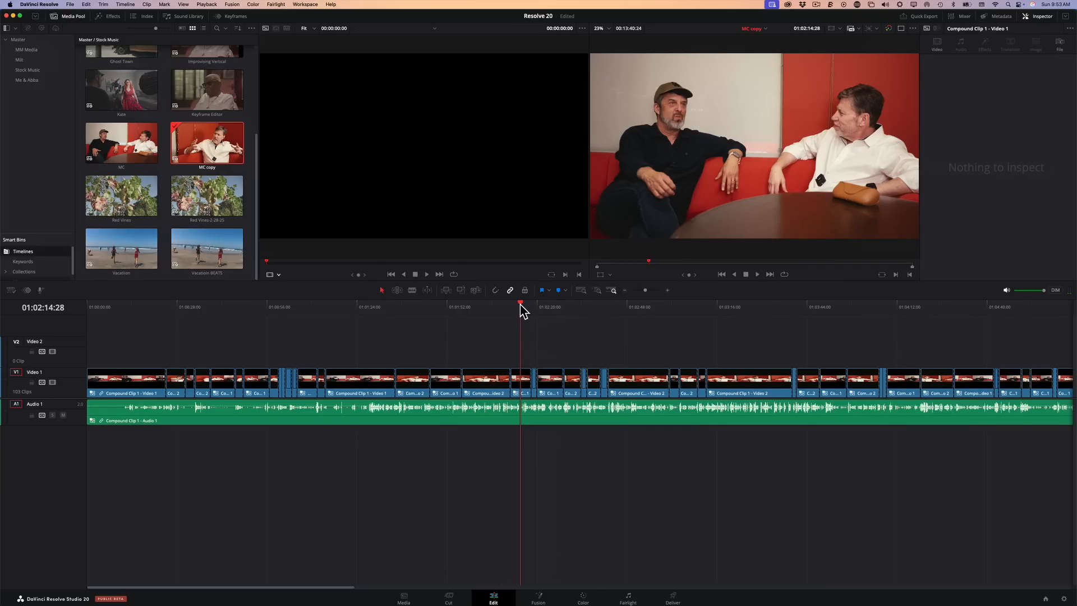
left_click_drag(522, 306, 508, 305)
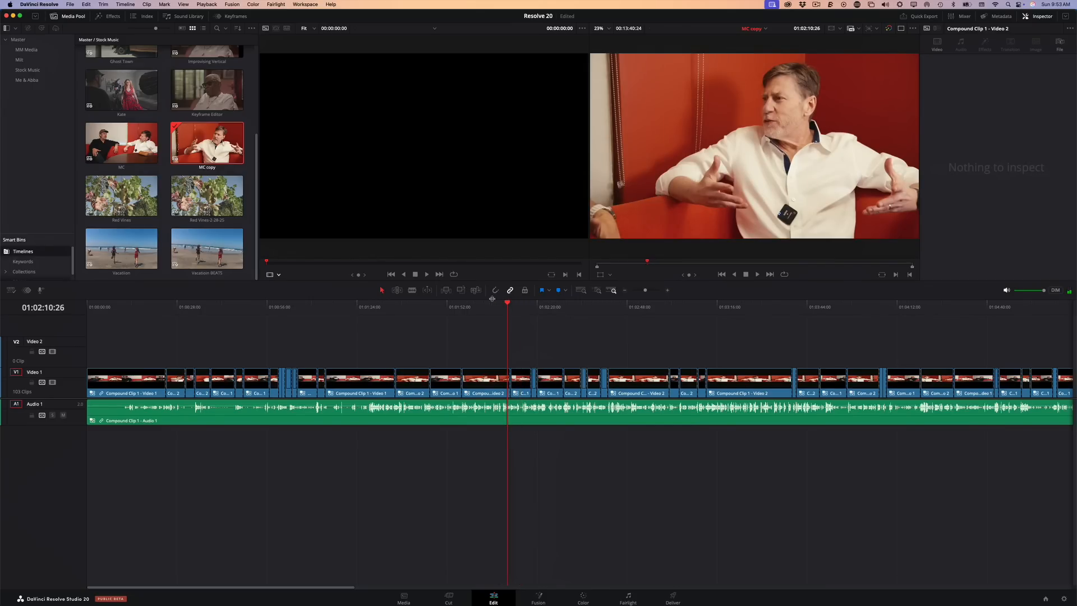
left_click(482, 306)
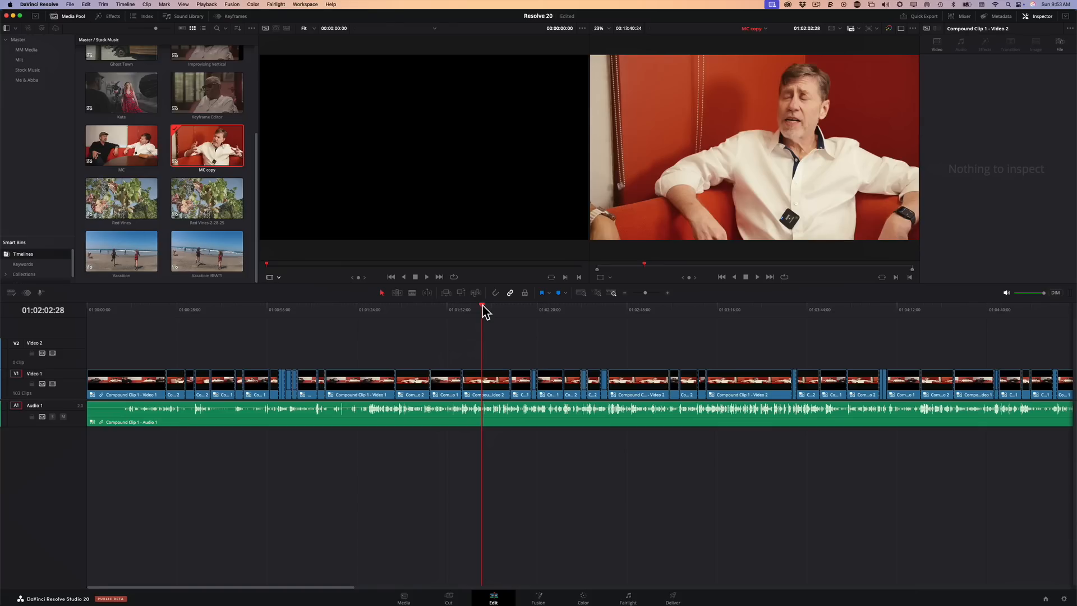
Switch to the single viewer layout and play the MC copy timeline to review its camera switches, stopping at 01:02:37:15
key("space")
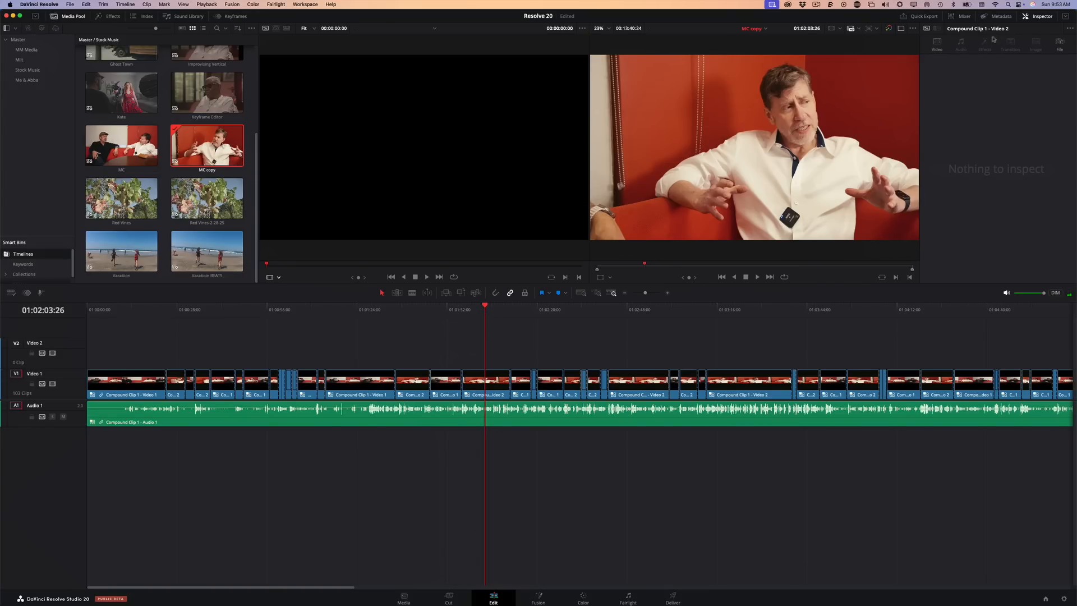
left_click(900, 29)
left_click(501, 308)
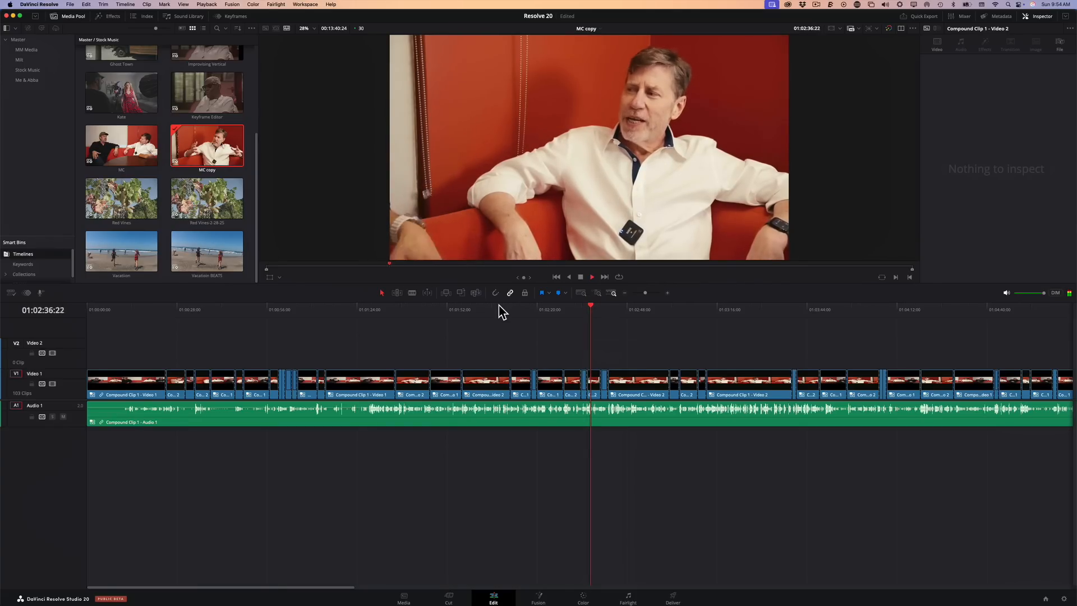
key("space")
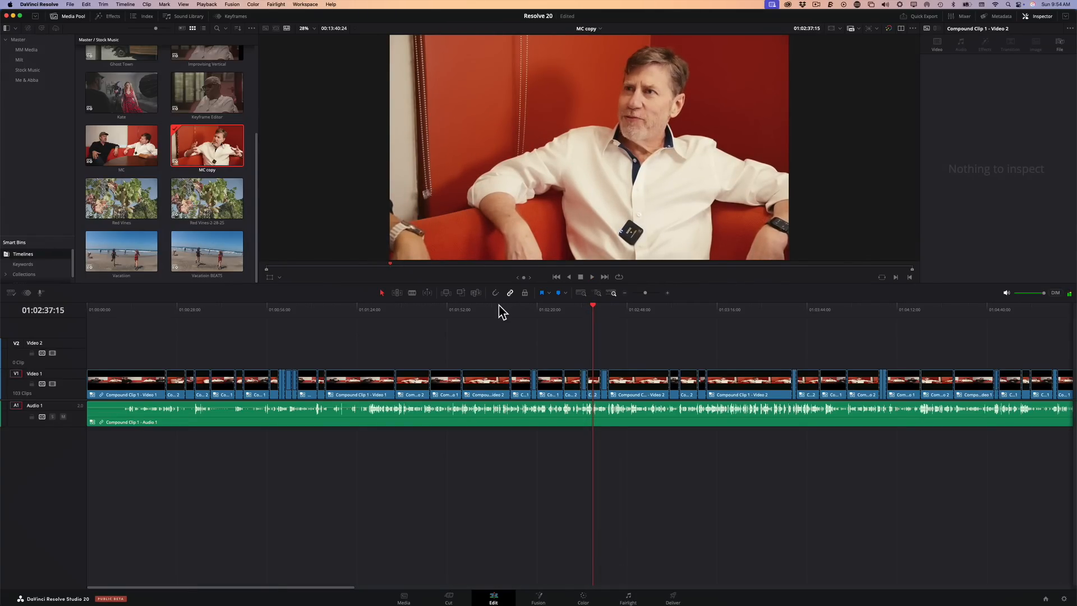